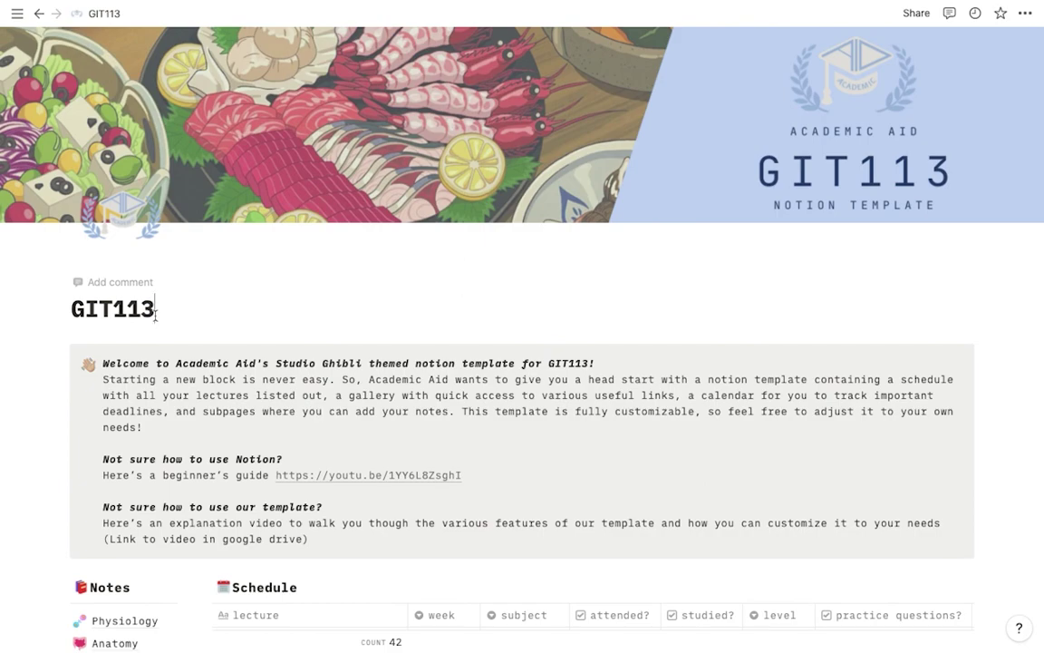
Scroll through the GIT113 template page to review its Schedule, Quick Links and To-do list.
{"action": "scroll", "coordinate": [155, 312], "scroll_direction": "down", "scroll_amount": 10}
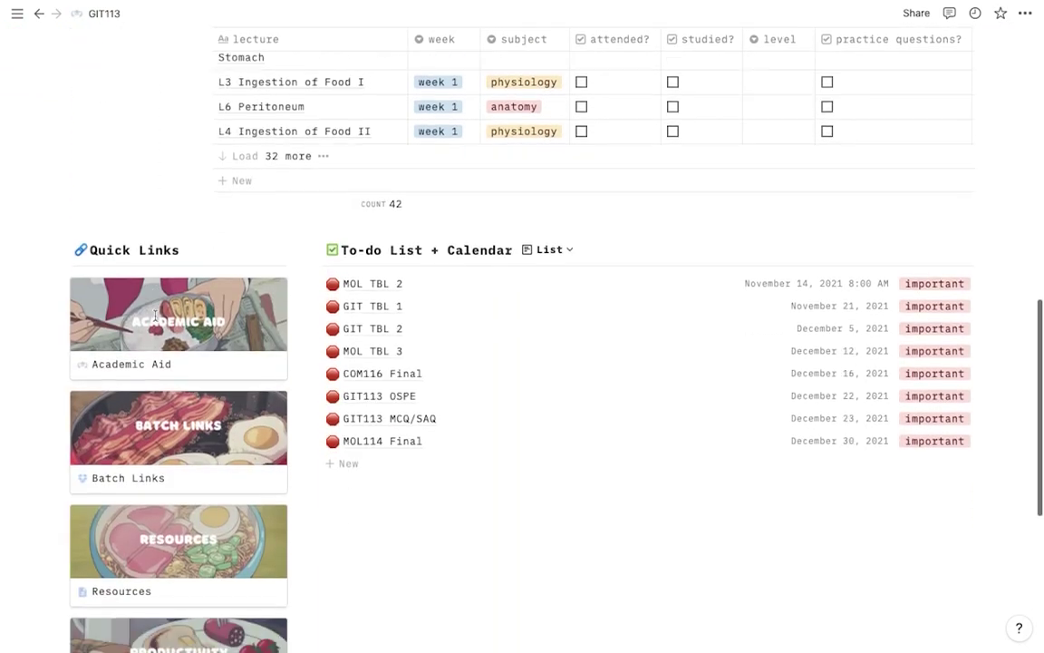
{"action": "scroll", "coordinate": [155, 313], "scroll_direction": "up", "scroll_amount": 5}
Open the MSI361 template page and browse its Notes and Schedule sections.
{"action": "mouse_move", "coordinate": [17, 19]}
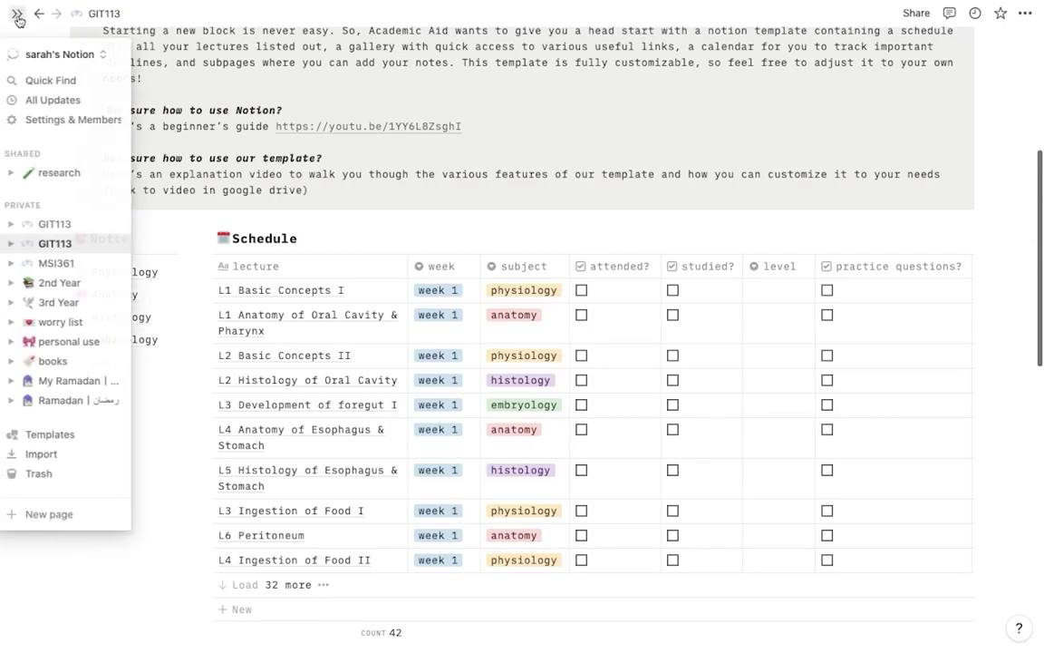
{"action": "left_click", "coordinate": [52, 263]}
{"action": "scroll", "coordinate": [486, 348], "scroll_direction": "down", "scroll_amount": 4}
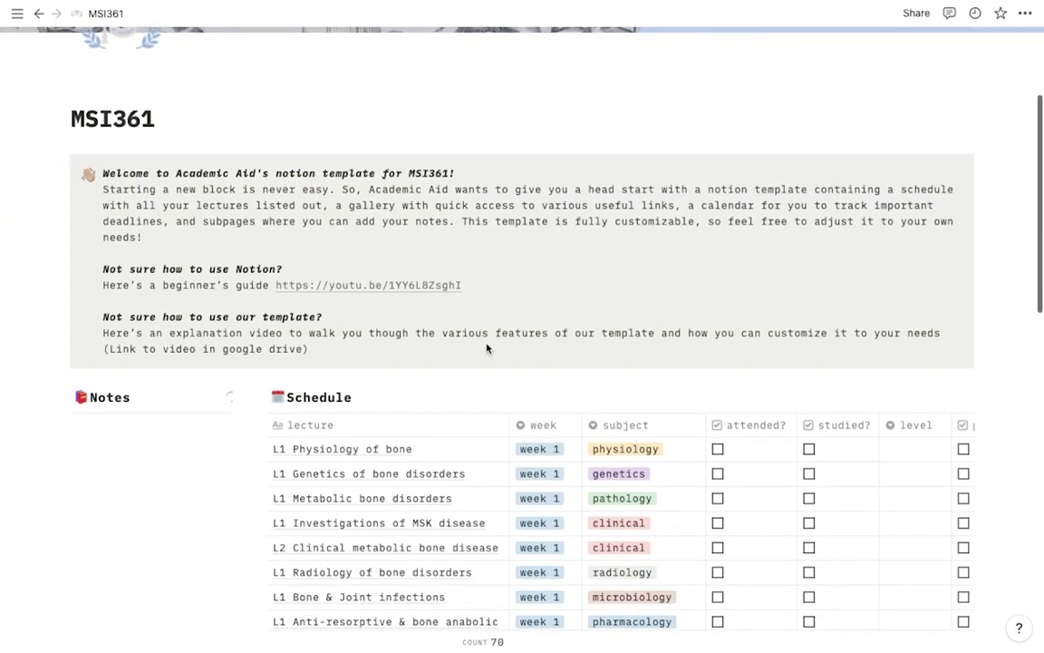
{"action": "scroll", "coordinate": [486, 348], "scroll_direction": "down", "scroll_amount": 2}
{"action": "scroll", "coordinate": [486, 349], "scroll_direction": "up", "scroll_amount": 2}
{"action": "scroll", "coordinate": [486, 348], "scroll_direction": "down", "scroll_amount": 4}
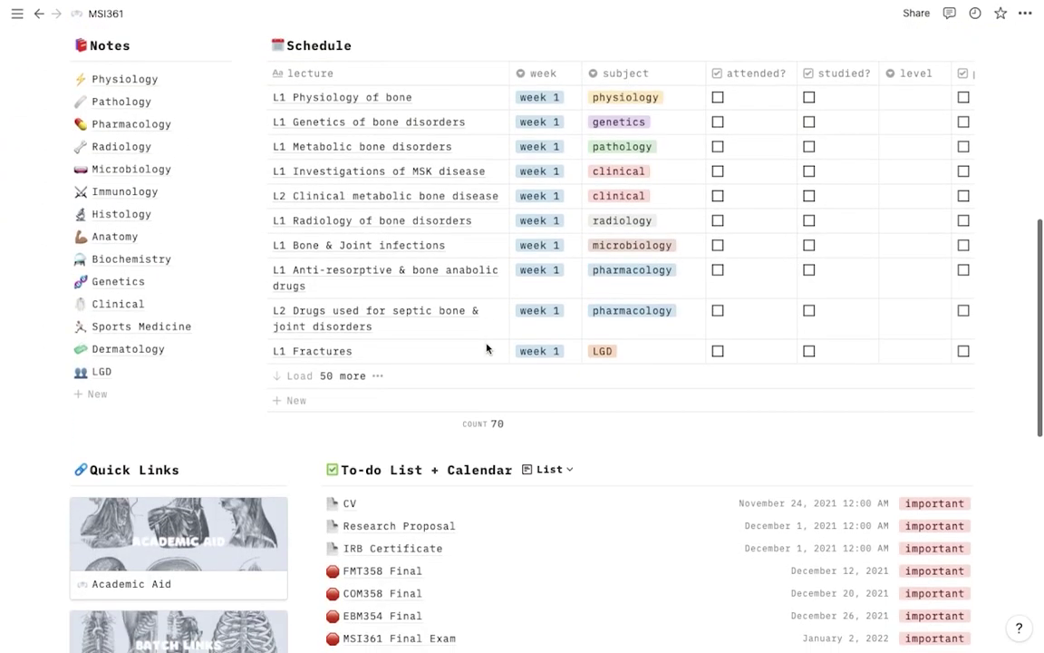
{"action": "scroll", "coordinate": [486, 348], "scroll_direction": "down", "scroll_amount": 2}
{"action": "scroll", "coordinate": [486, 348], "scroll_direction": "up", "scroll_amount": 3}
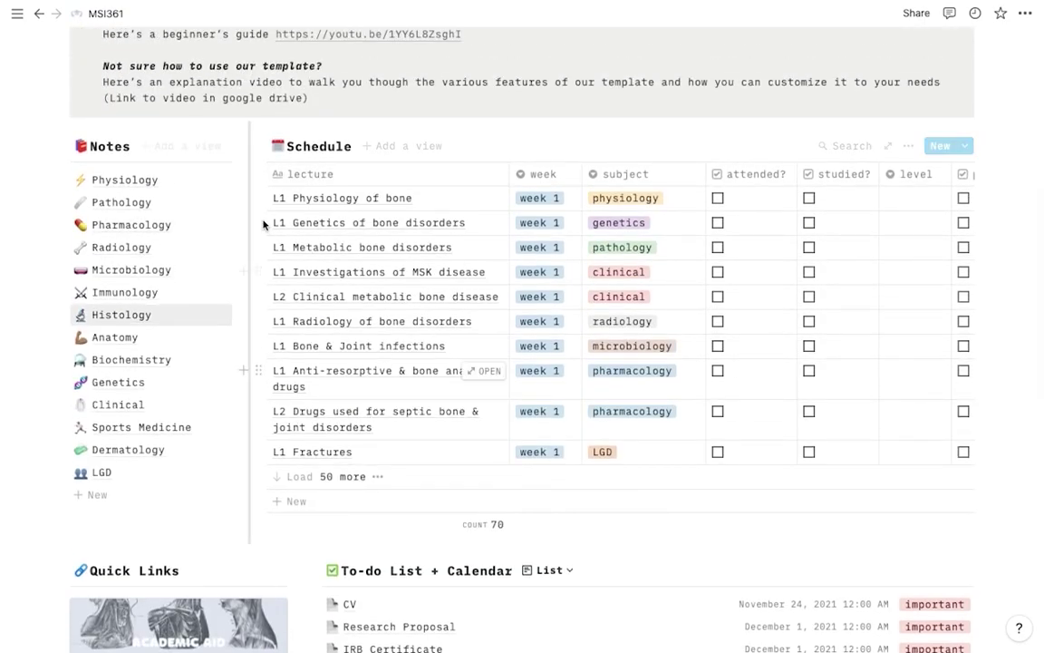
Browse MSI361's Quick Links and To-do list, then switch to the second GIT113 template page.
{"action": "scroll", "coordinate": [180, 403], "scroll_direction": "down", "scroll_amount": 3}
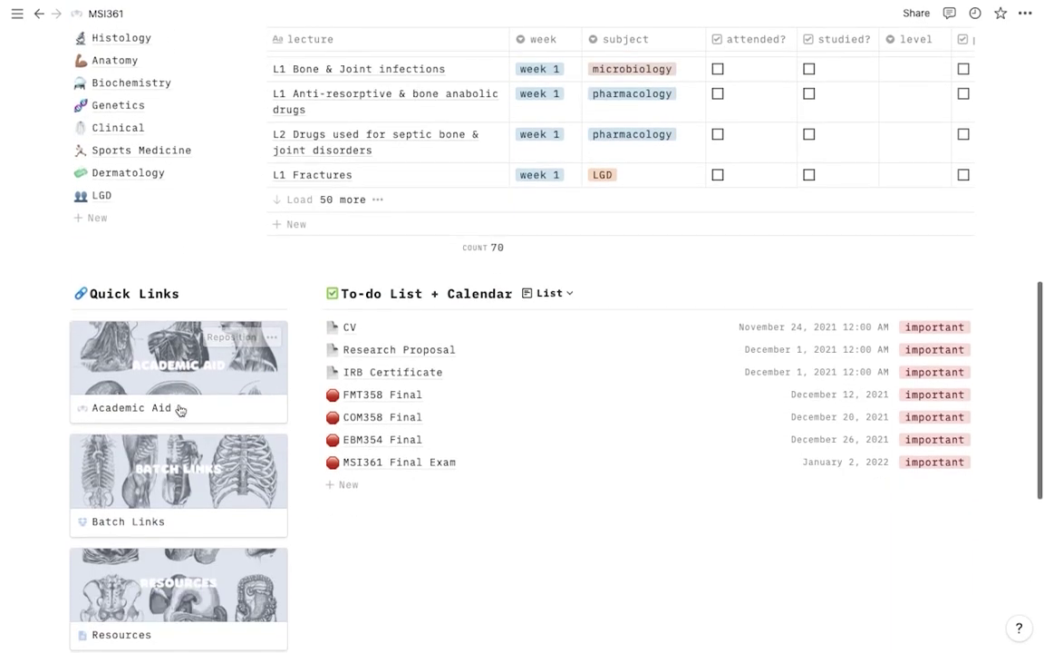
{"action": "scroll", "coordinate": [180, 410], "scroll_direction": "up", "scroll_amount": 1}
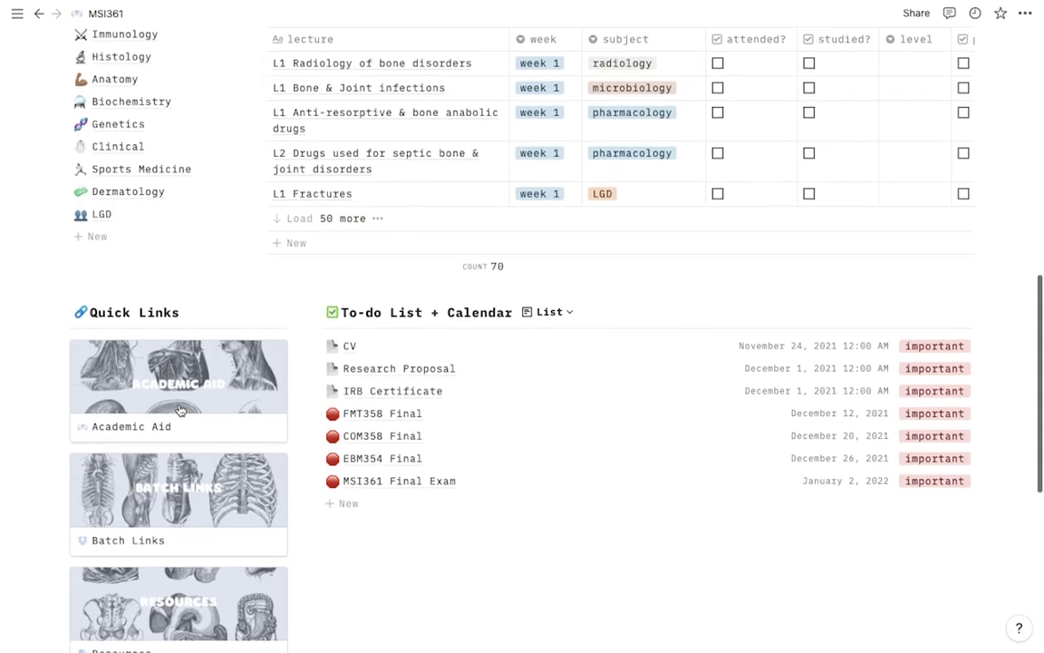
{"action": "scroll", "coordinate": [138, 349], "scroll_direction": "down", "scroll_amount": 2}
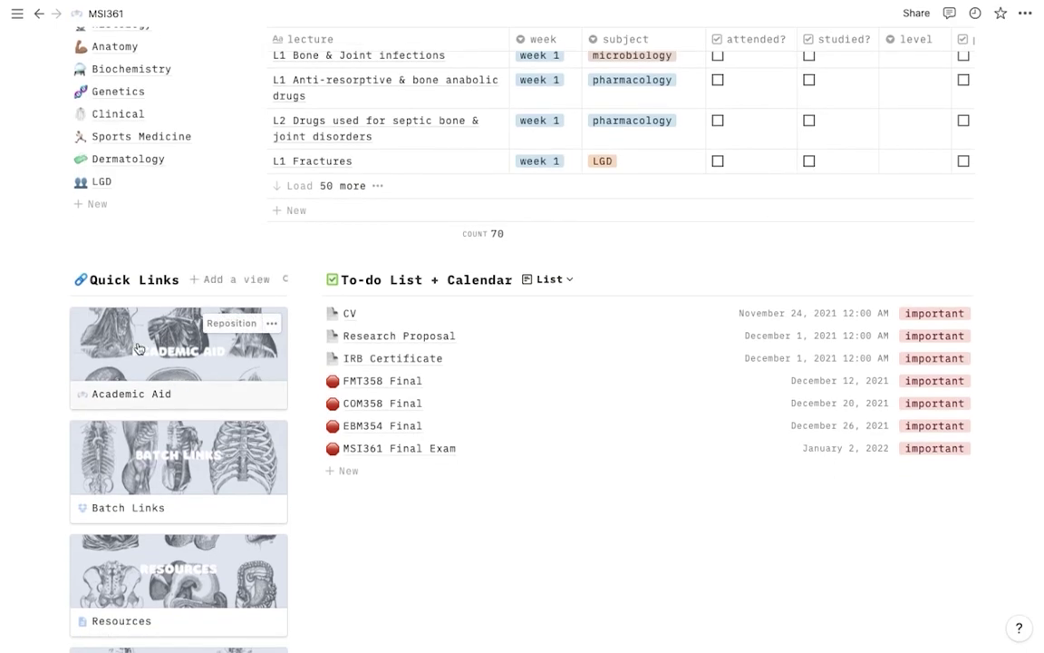
{"action": "scroll", "coordinate": [137, 349], "scroll_direction": "up", "scroll_amount": 8}
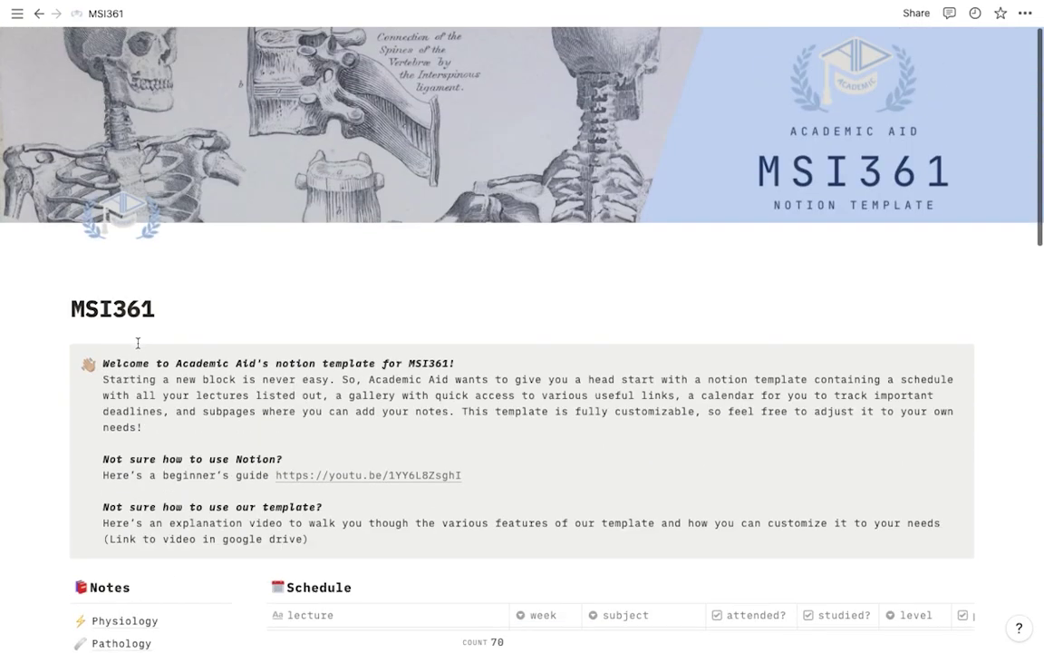
{"action": "mouse_move", "coordinate": [24, 71]}
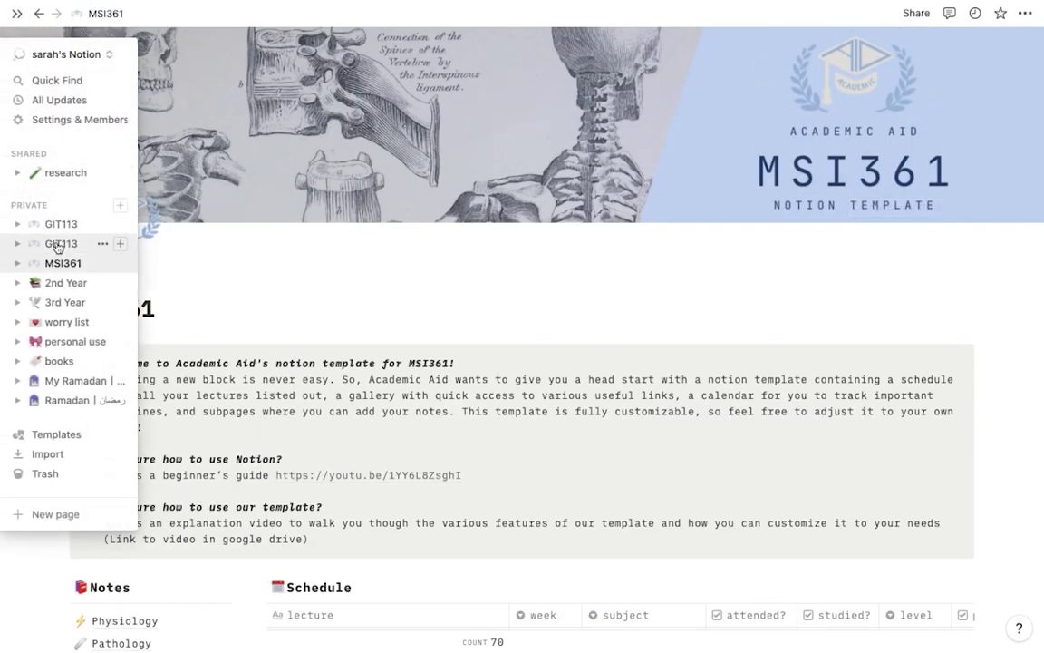
{"action": "left_click", "coordinate": [56, 243]}
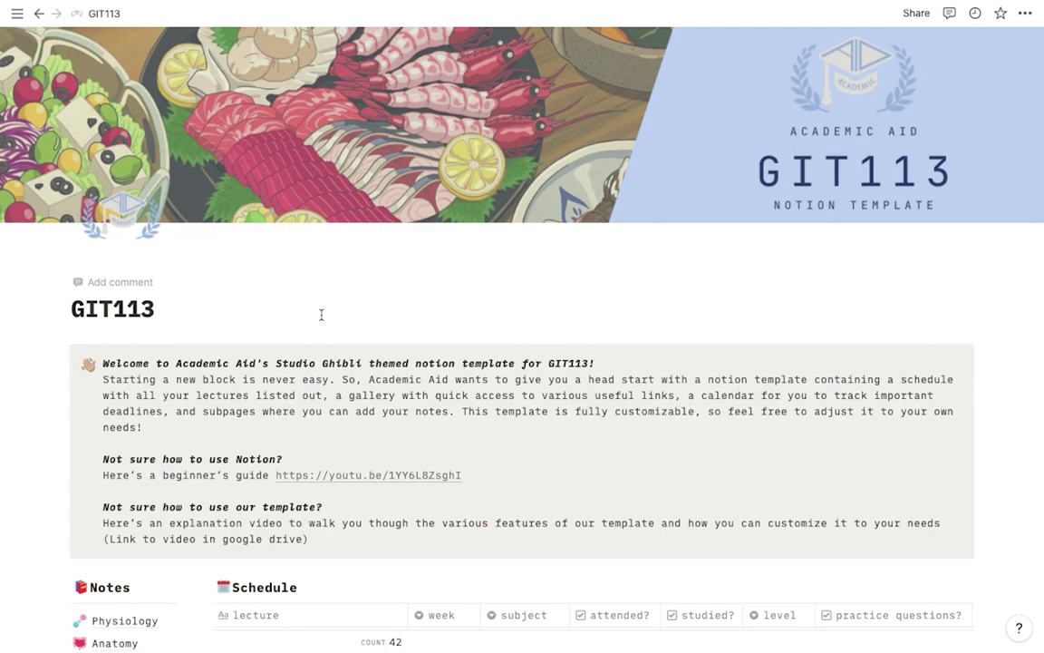
{"action": "left_click", "coordinate": [872, 208]}
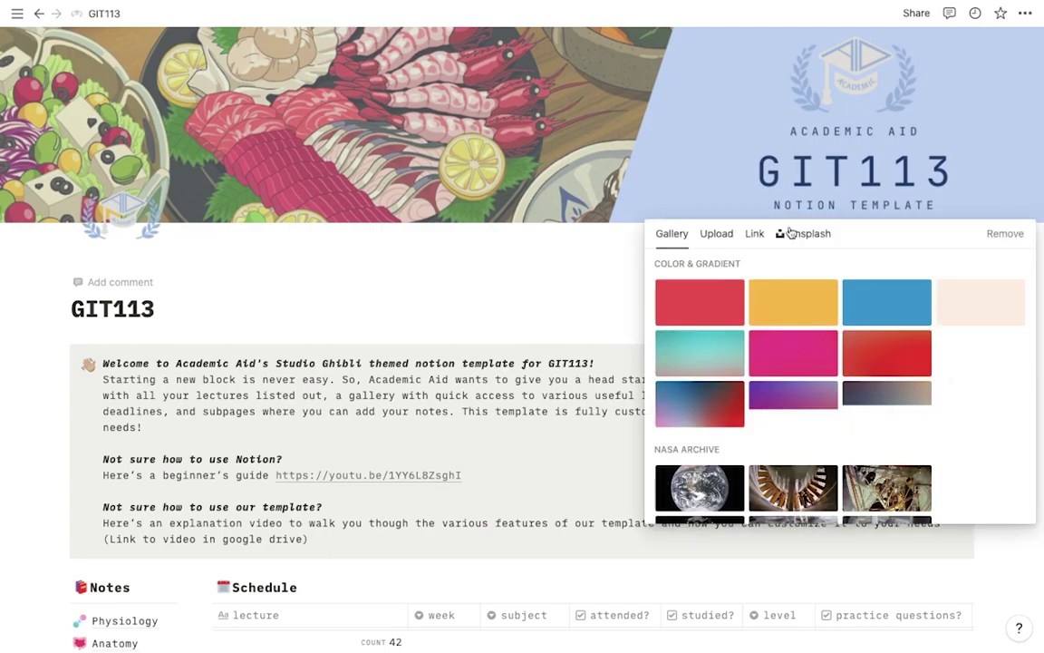
{"action": "scroll", "coordinate": [851, 344], "scroll_direction": "down", "scroll_amount": 5}
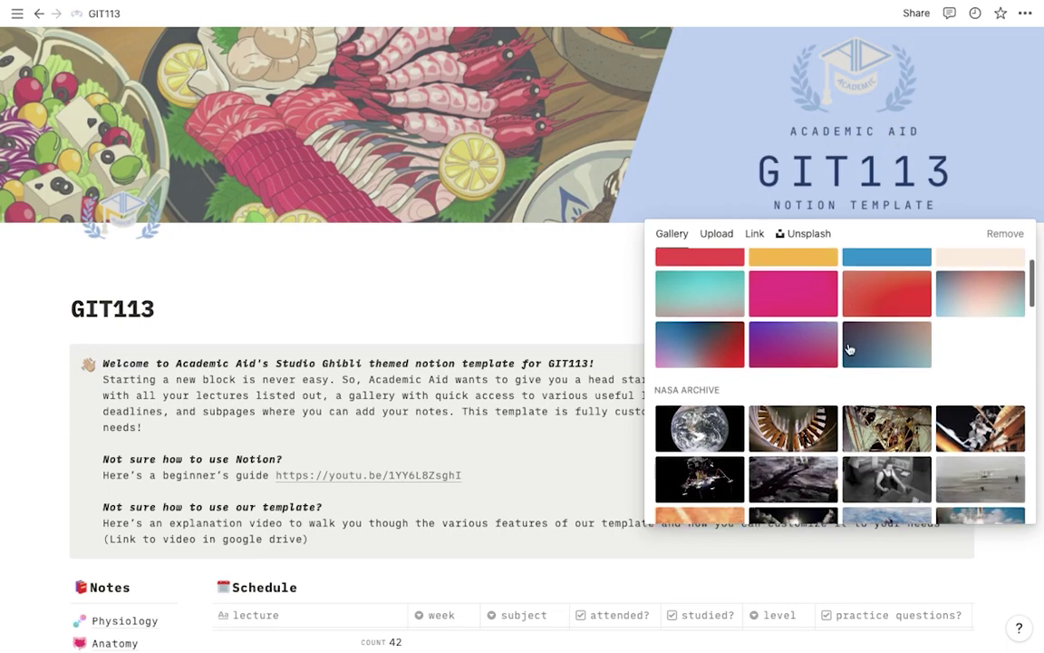
{"action": "left_click", "coordinate": [718, 234]}
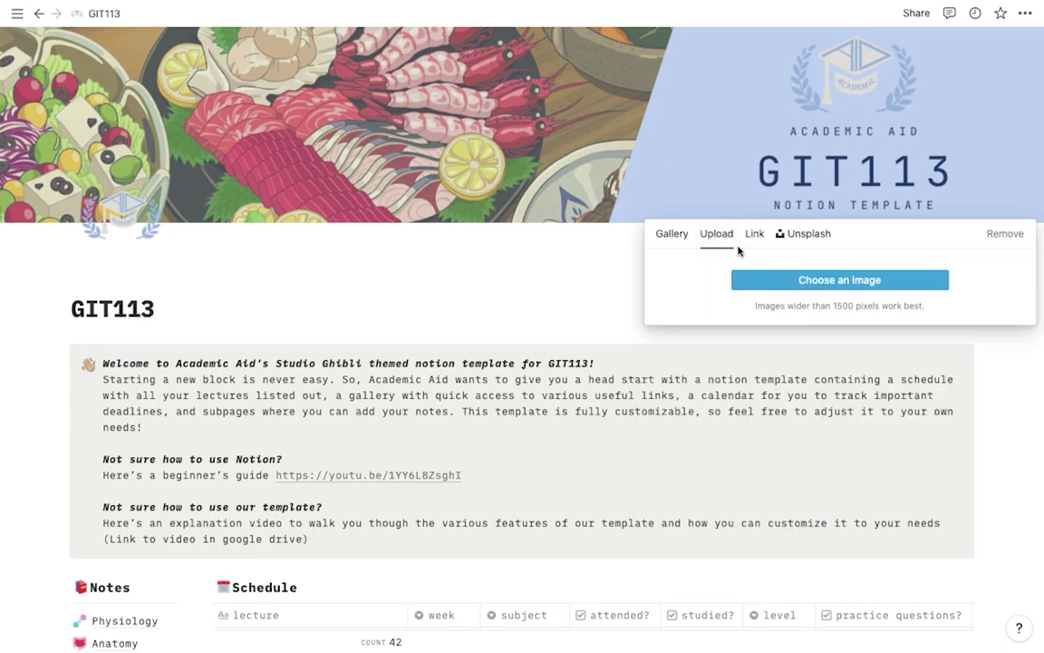
{"action": "left_click", "coordinate": [789, 234]}
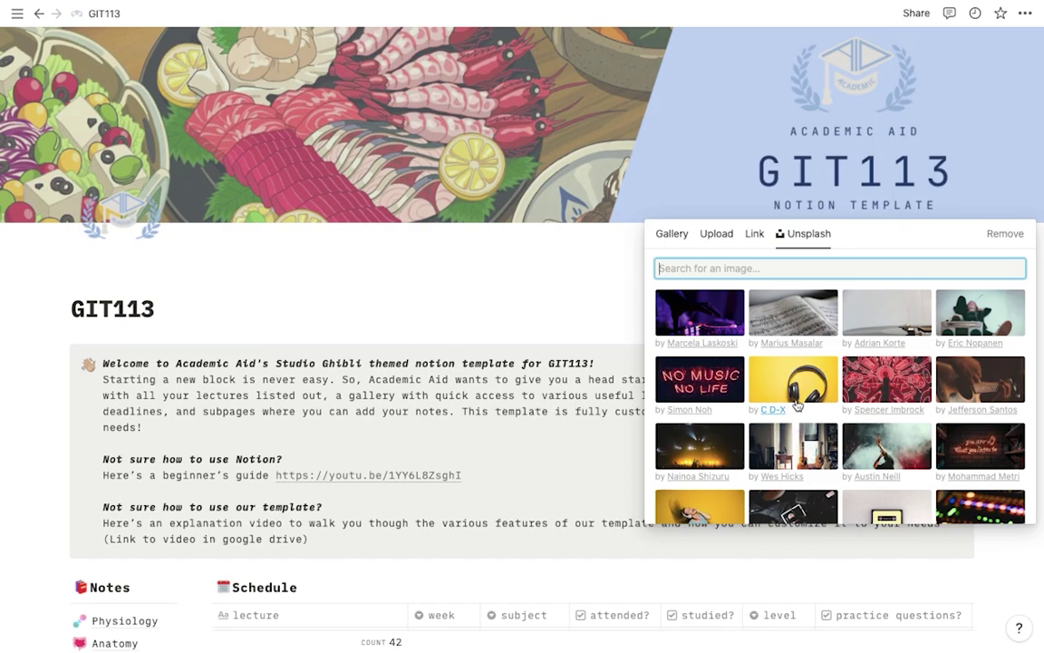
{"action": "type", "text": "flower"}
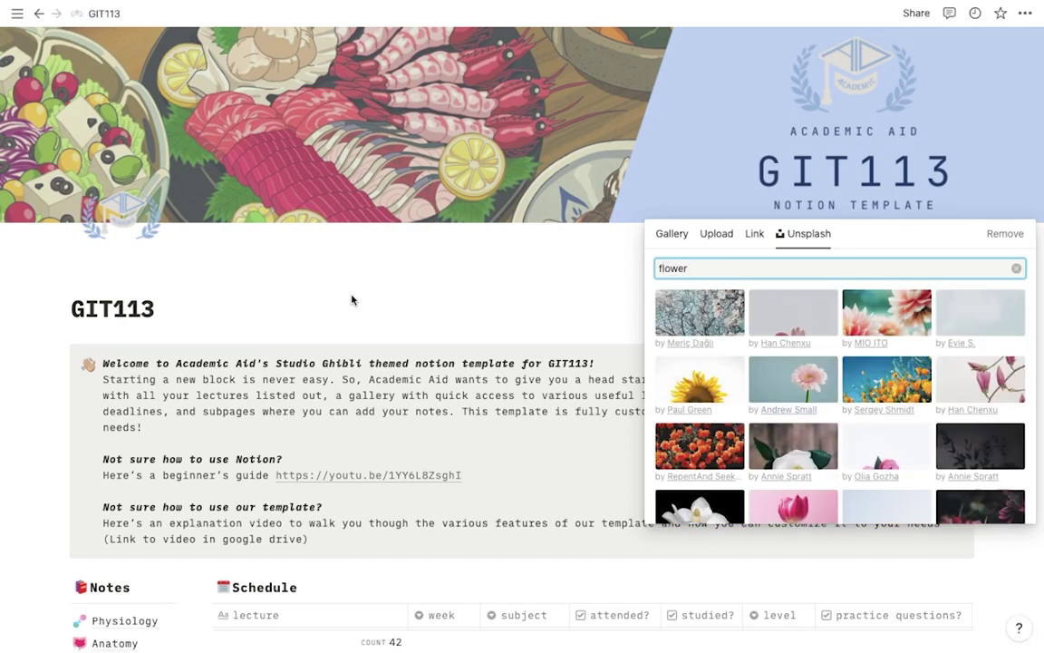
{"action": "left_click", "coordinate": [315, 263]}
{"action": "left_click", "coordinate": [117, 186]}
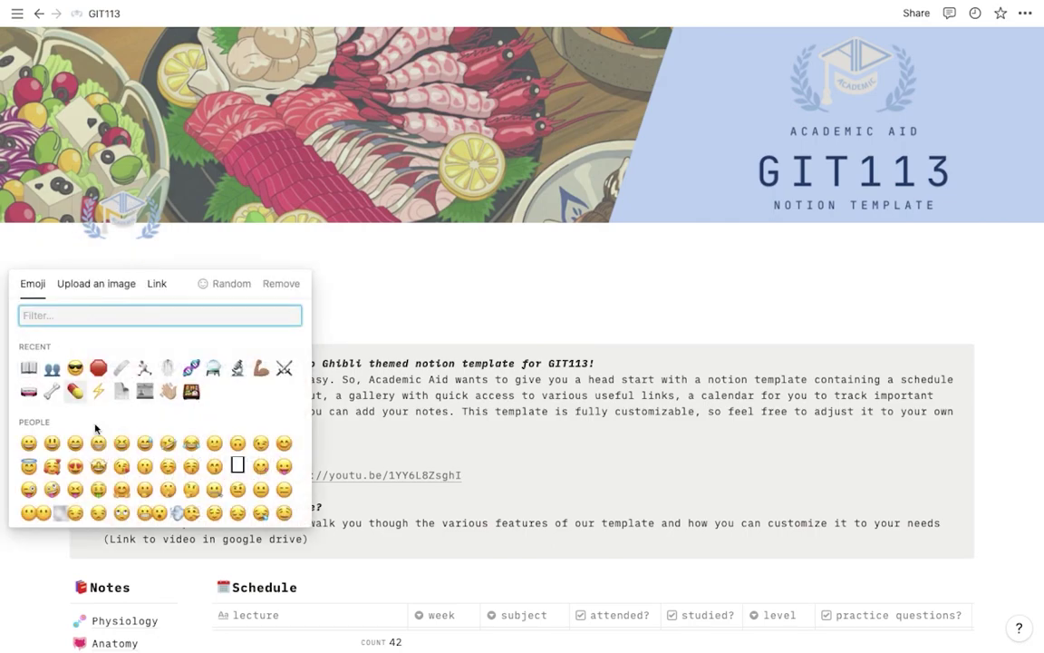
{"action": "scroll", "coordinate": [97, 430], "scroll_direction": "down", "scroll_amount": 1}
{"action": "left_click", "coordinate": [96, 282]}
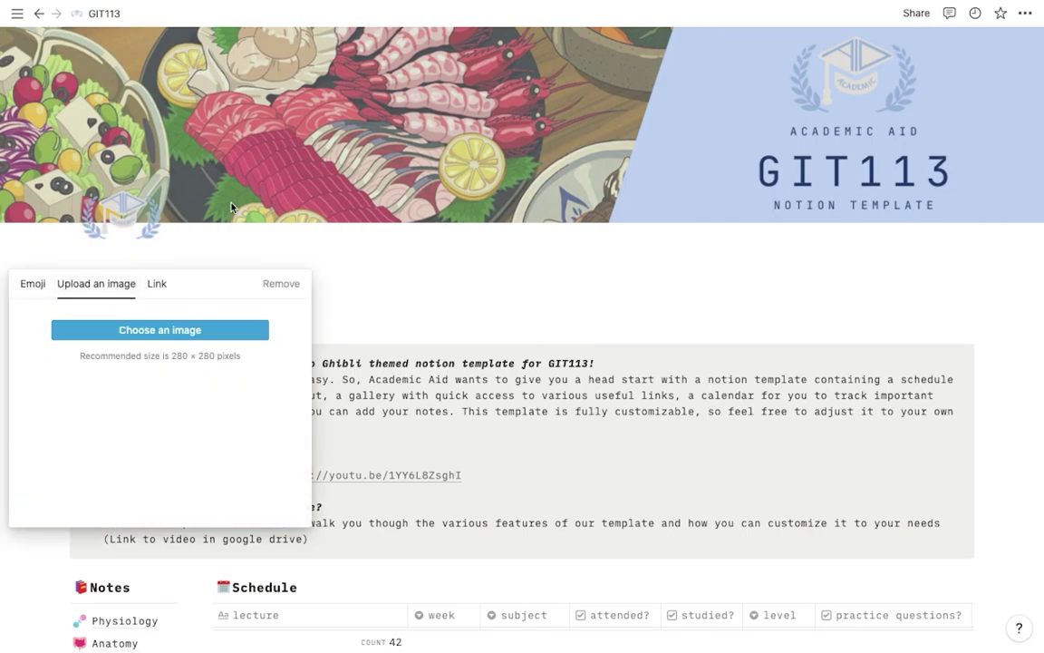
{"action": "left_click", "coordinate": [209, 182]}
{"action": "double_click", "coordinate": [111, 306]}
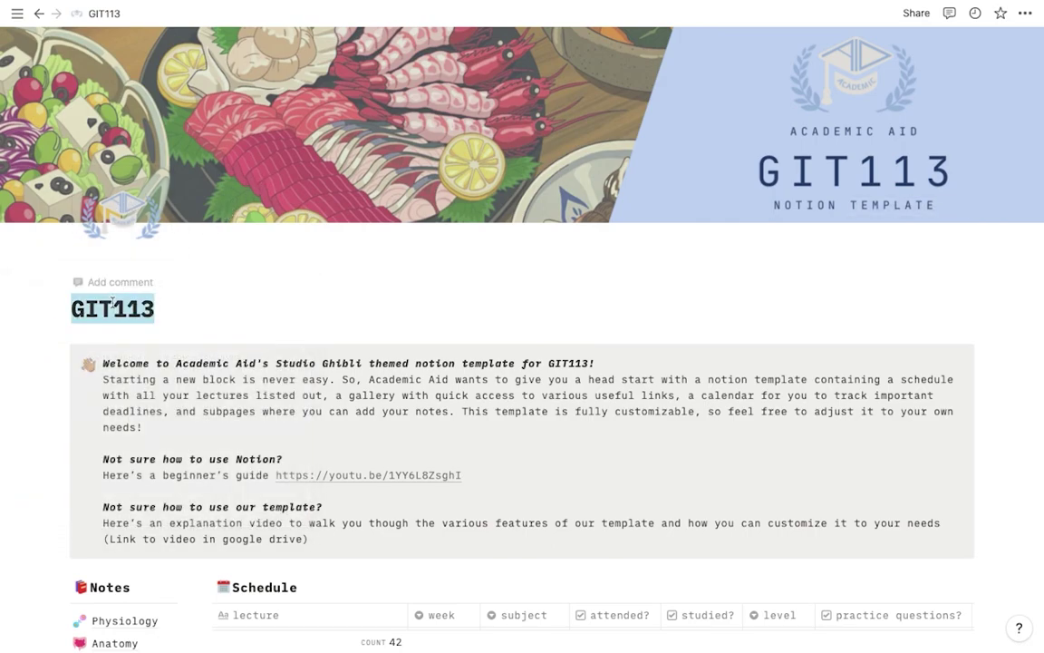
{"action": "scroll", "coordinate": [221, 265], "scroll_direction": "down", "scroll_amount": 3}
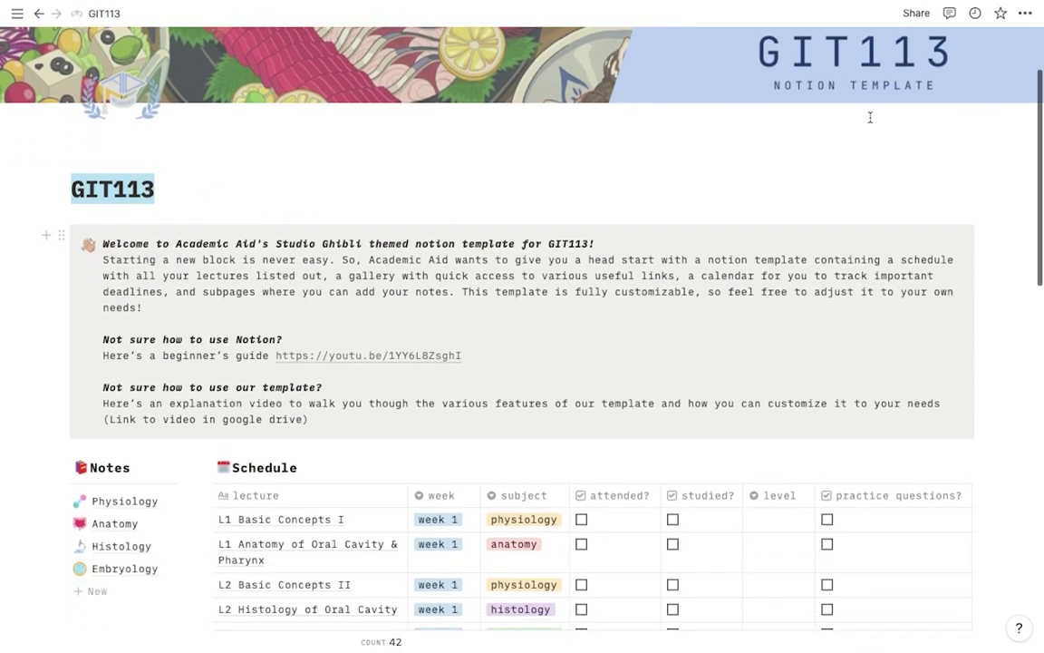
{"action": "left_click", "coordinate": [1026, 13]}
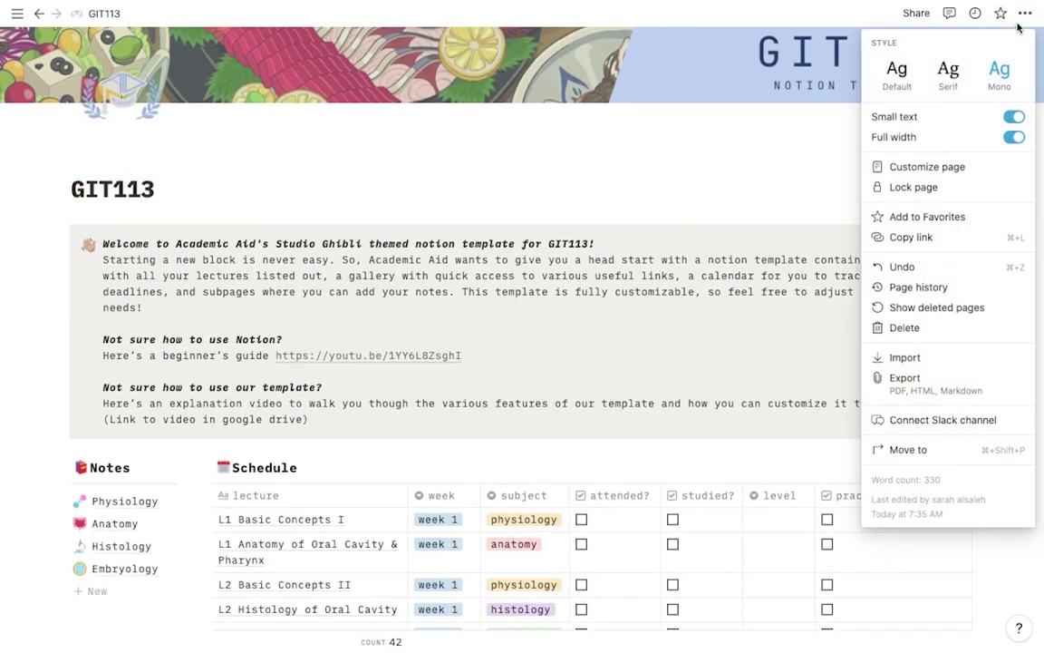
{"action": "left_click", "coordinate": [952, 70]}
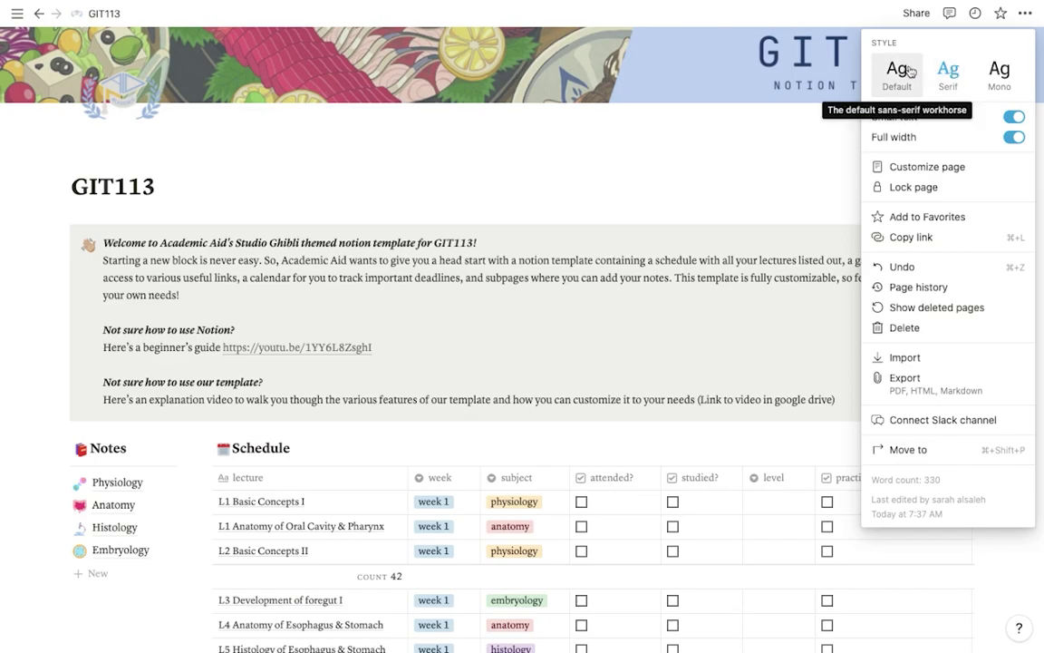
{"action": "left_click", "coordinate": [911, 72]}
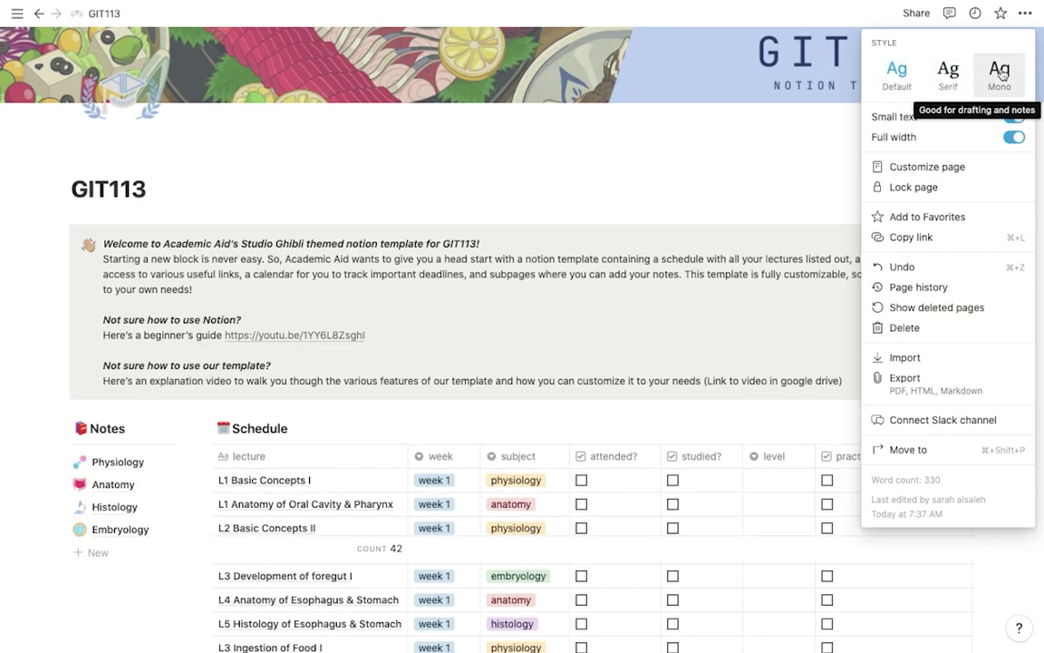
{"action": "left_click", "coordinate": [1000, 72]}
{"action": "left_click", "coordinate": [1011, 116]}
{"action": "left_click", "coordinate": [1014, 137]}
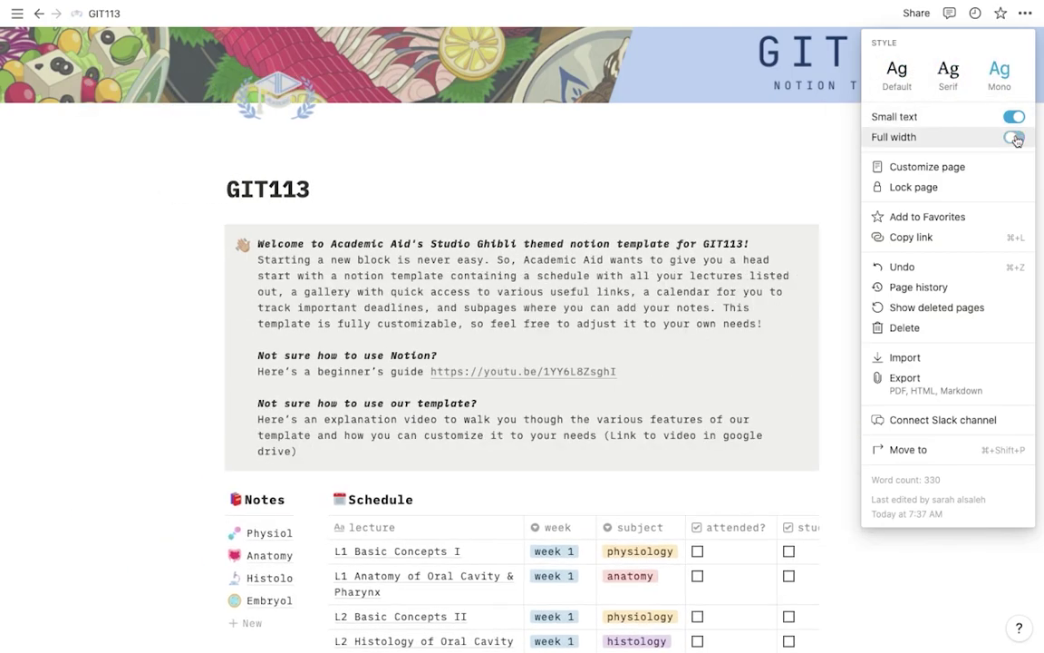
{"action": "left_click", "coordinate": [1014, 138]}
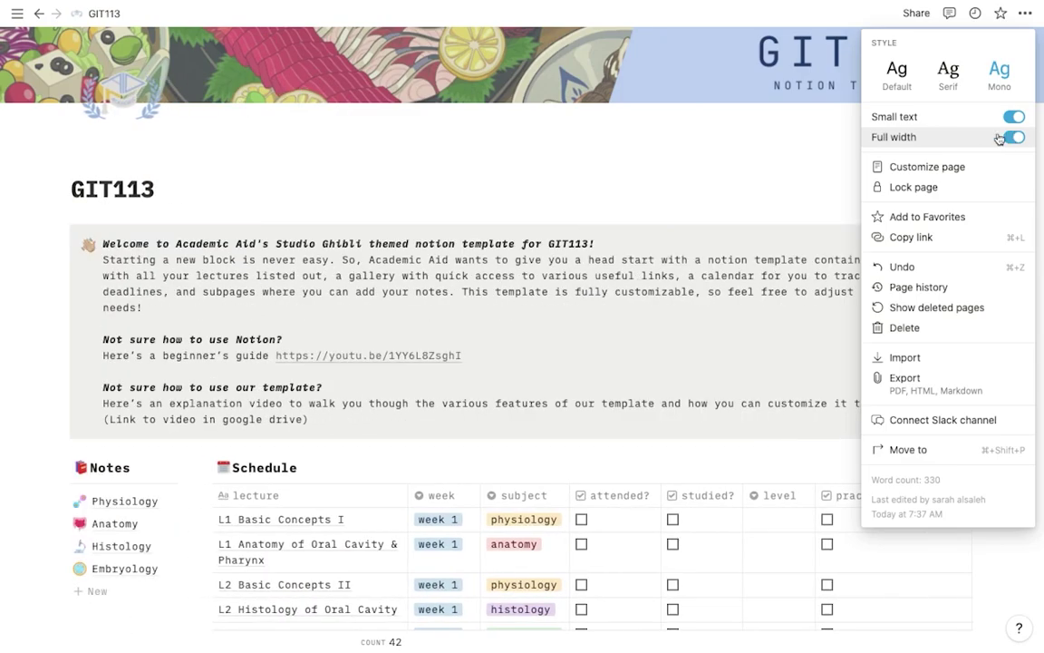
{"action": "left_click", "coordinate": [727, 166]}
{"action": "scroll", "coordinate": [727, 164], "scroll_direction": "up", "scroll_amount": 2}
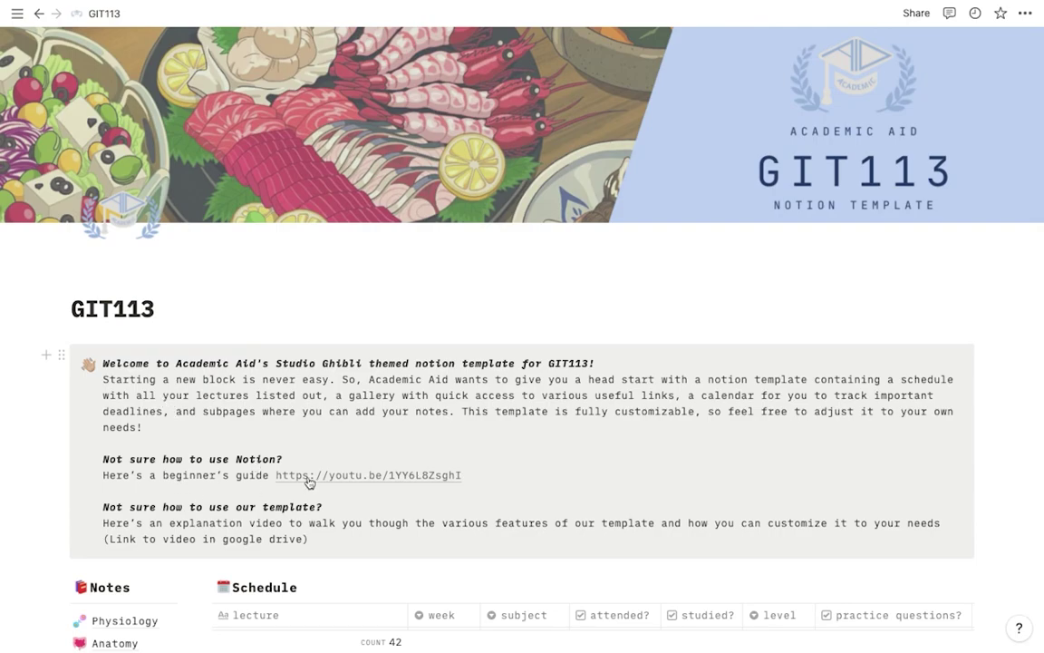
Delete the welcome callout block from the GIT113 page.
{"action": "left_click", "coordinate": [62, 356]}
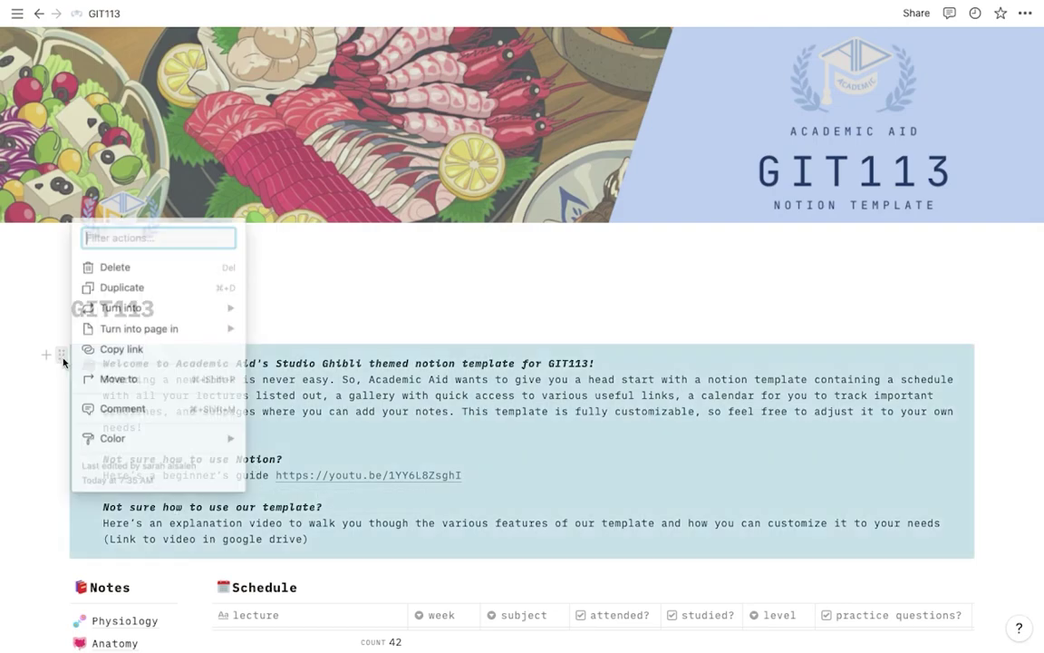
{"action": "key", "text": "Delete"}
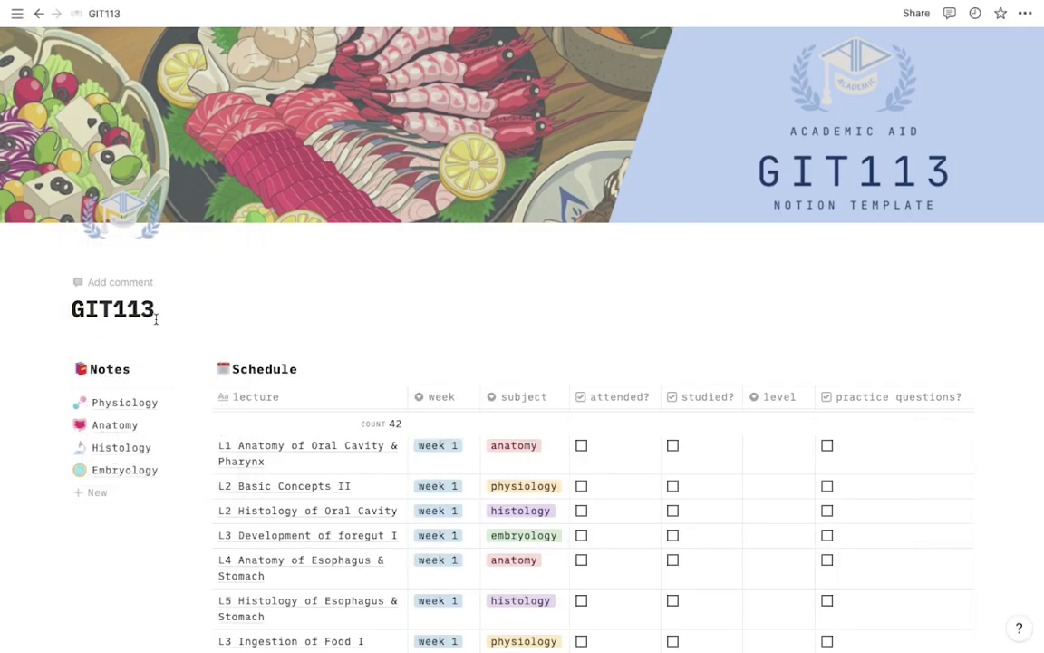
{"action": "scroll", "coordinate": [156, 319], "scroll_direction": "down", "scroll_amount": 5}
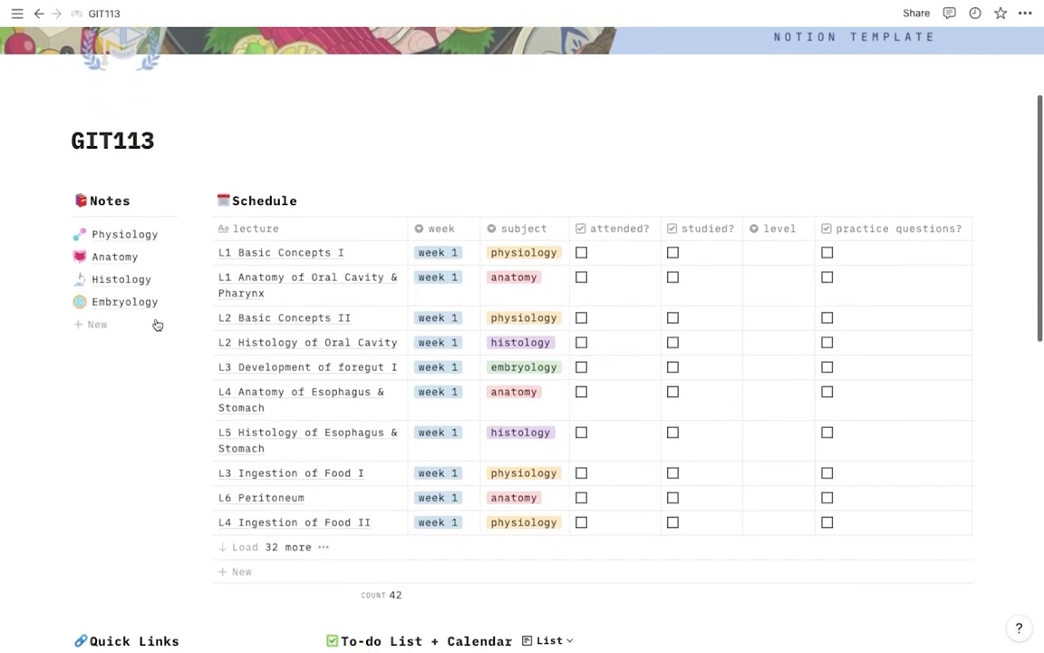
{"action": "scroll", "coordinate": [151, 328], "scroll_direction": "down", "scroll_amount": 2}
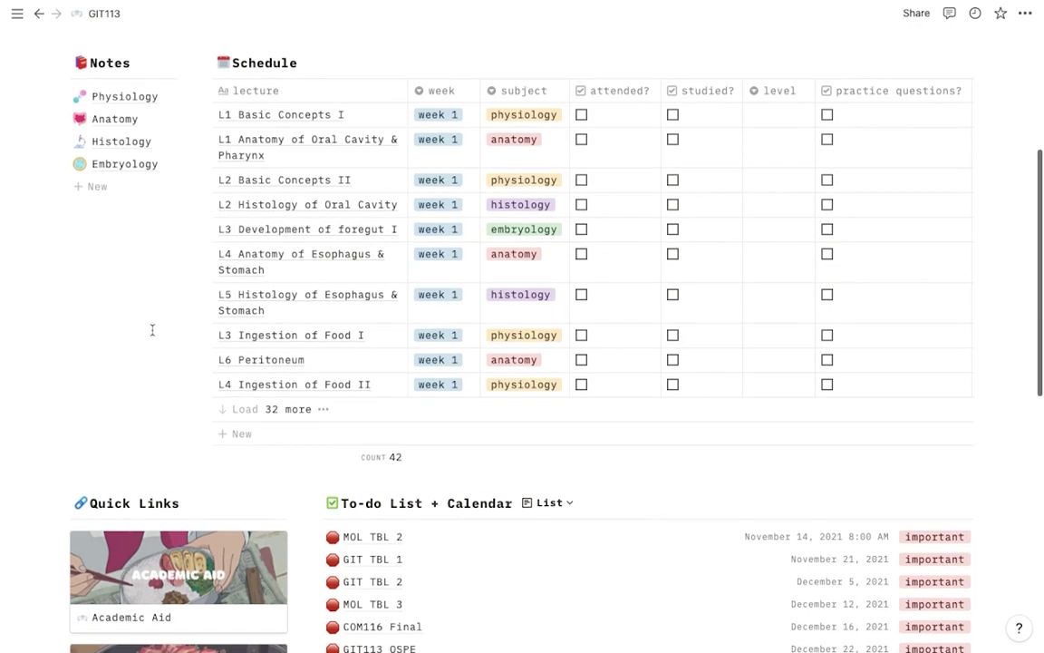
{"action": "scroll", "coordinate": [250, 217], "scroll_direction": "down", "scroll_amount": 5}
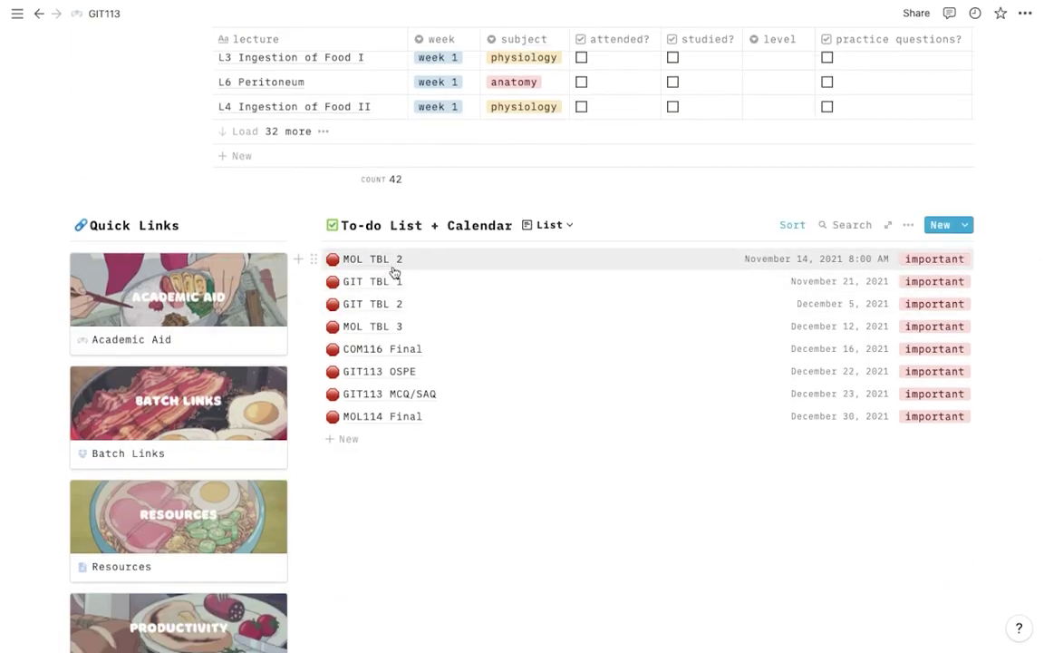
{"action": "scroll", "coordinate": [394, 272], "scroll_direction": "up", "scroll_amount": 8}
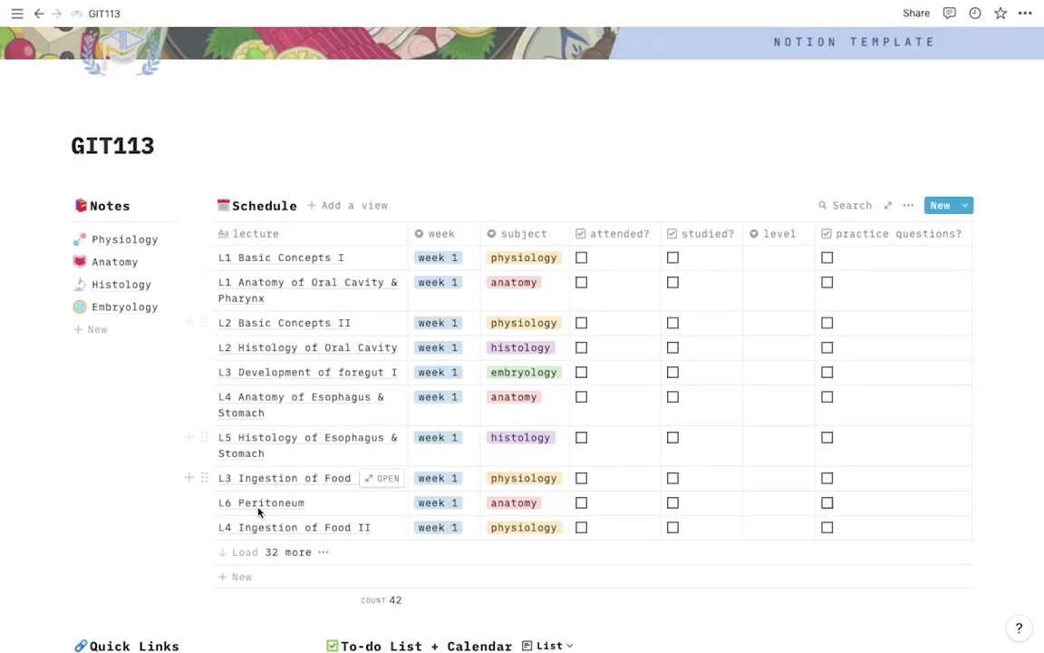
Load the remaining 32 lectures so the Schedule table shows all 42.
{"action": "left_click", "coordinate": [249, 553]}
{"action": "scroll", "coordinate": [282, 483], "scroll_direction": "down", "scroll_amount": 15}
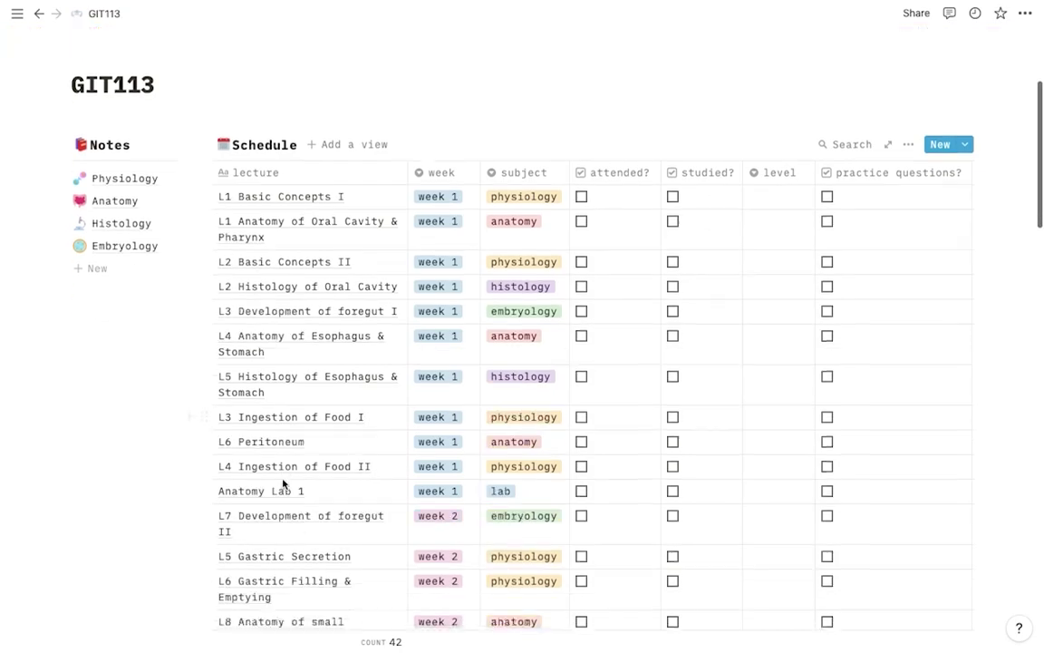
{"action": "scroll", "coordinate": [283, 483], "scroll_direction": "down", "scroll_amount": 2}
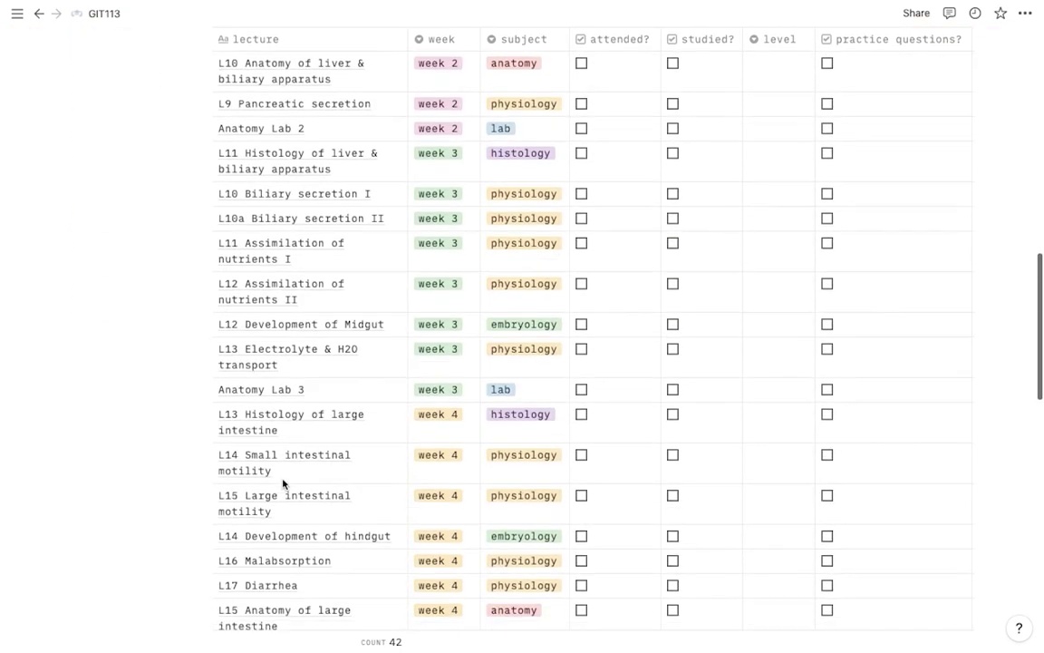
{"action": "scroll", "coordinate": [283, 483], "scroll_direction": "up", "scroll_amount": 12}
{"action": "scroll", "coordinate": [283, 484], "scroll_direction": "up", "scroll_amount": 1}
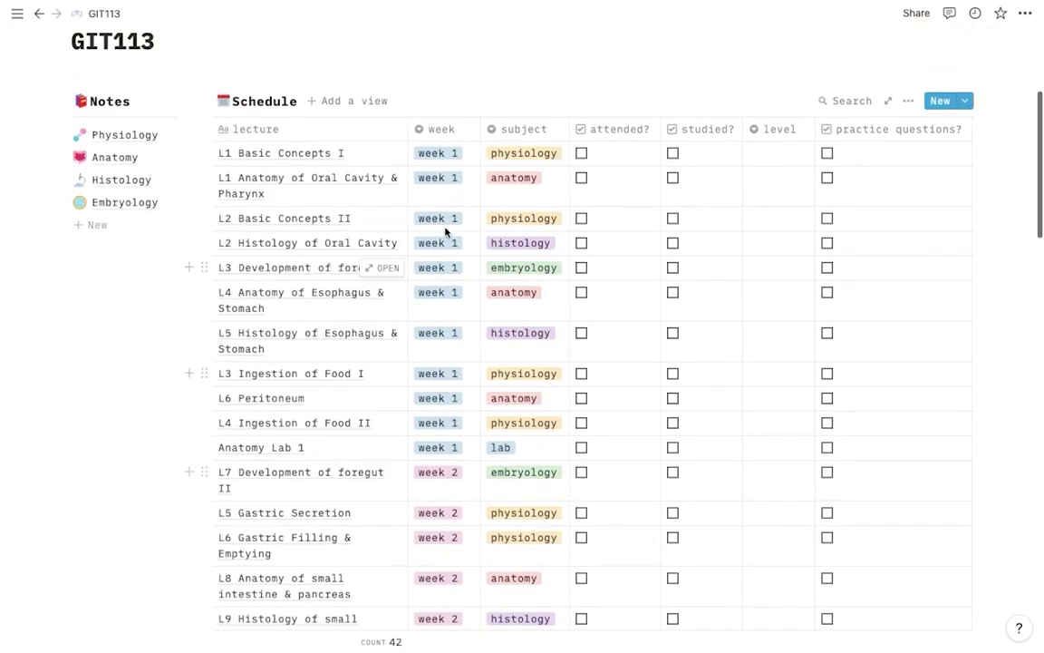
Rename the week 1 option to ':0' and colour it green.
{"action": "left_click", "coordinate": [450, 201]}
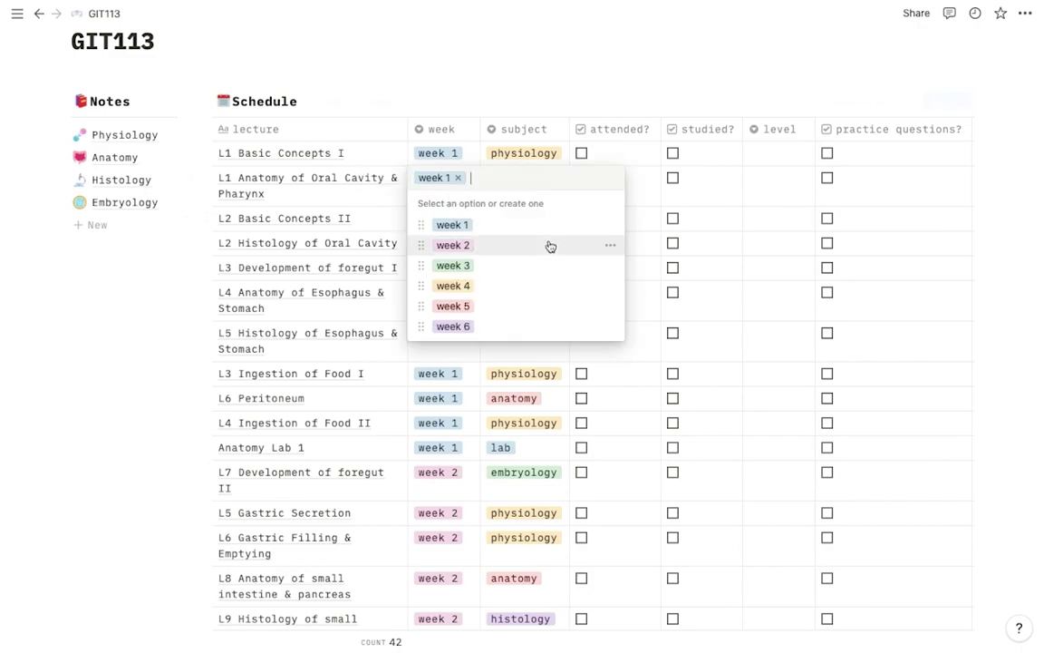
{"action": "left_click", "coordinate": [612, 228]}
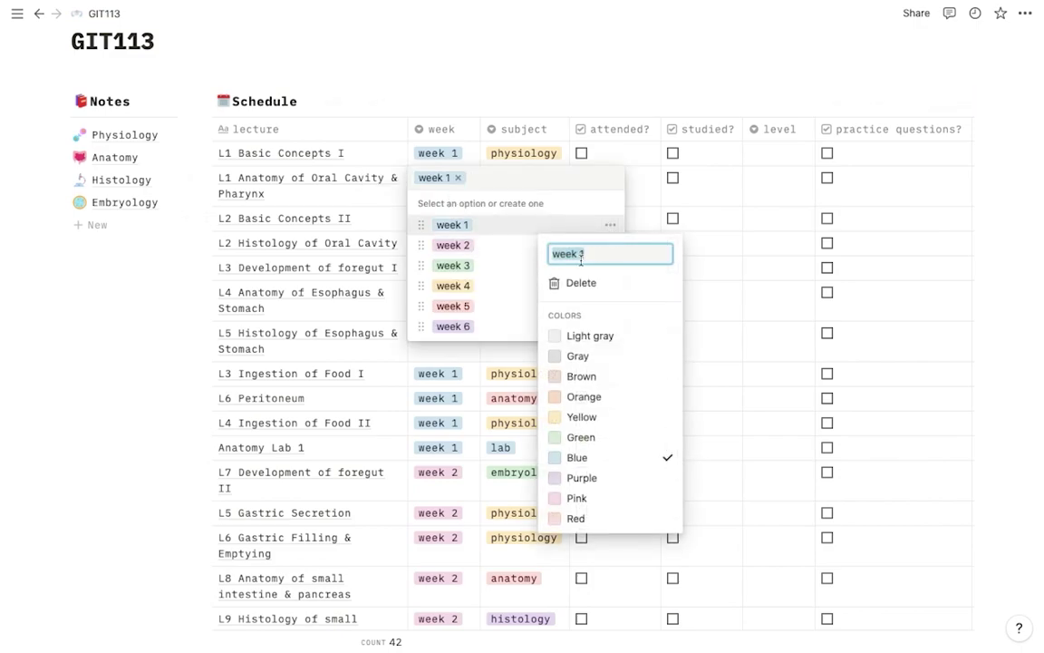
{"action": "key", "text": "BackSpace"}
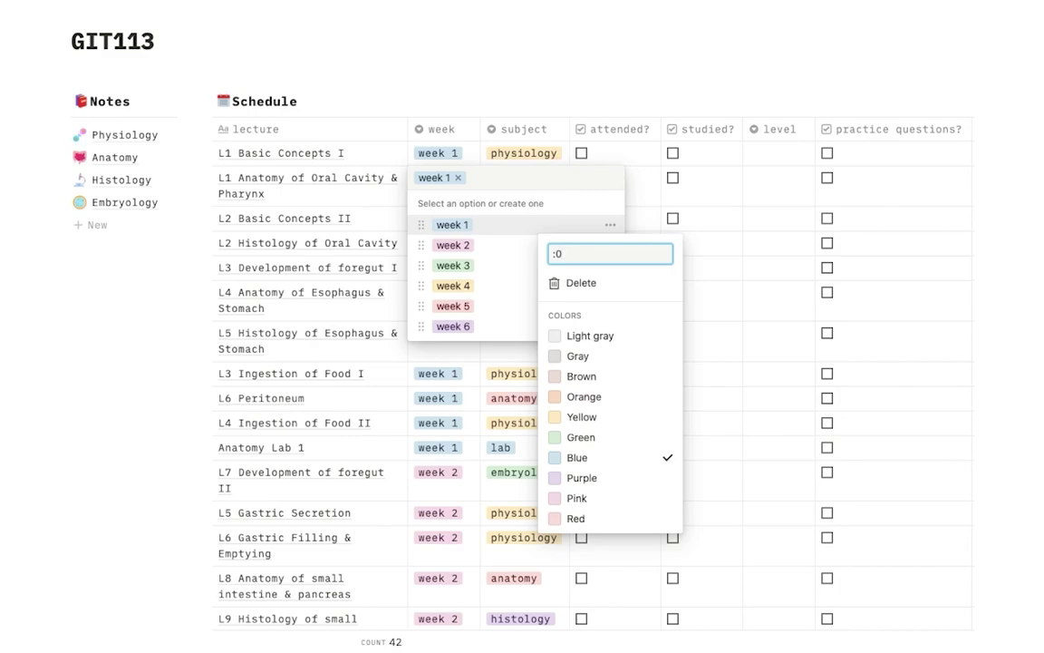
{"action": "type", "text": ":0"}
{"action": "left_click", "coordinate": [582, 438]}
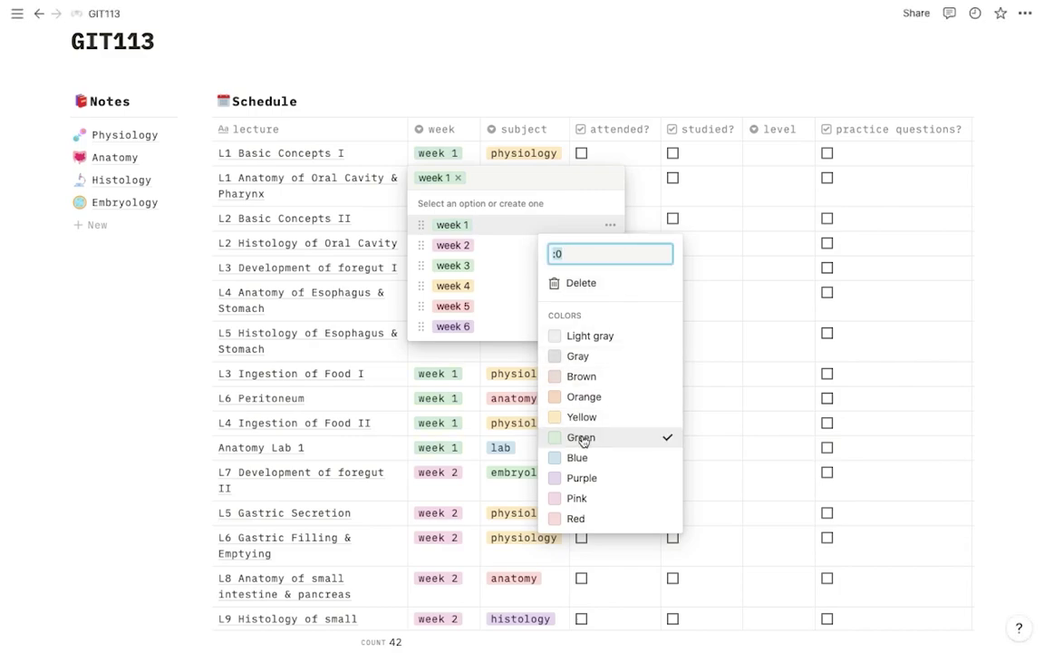
{"action": "key", "text": "Escape"}
{"action": "key", "text": "Escape"}
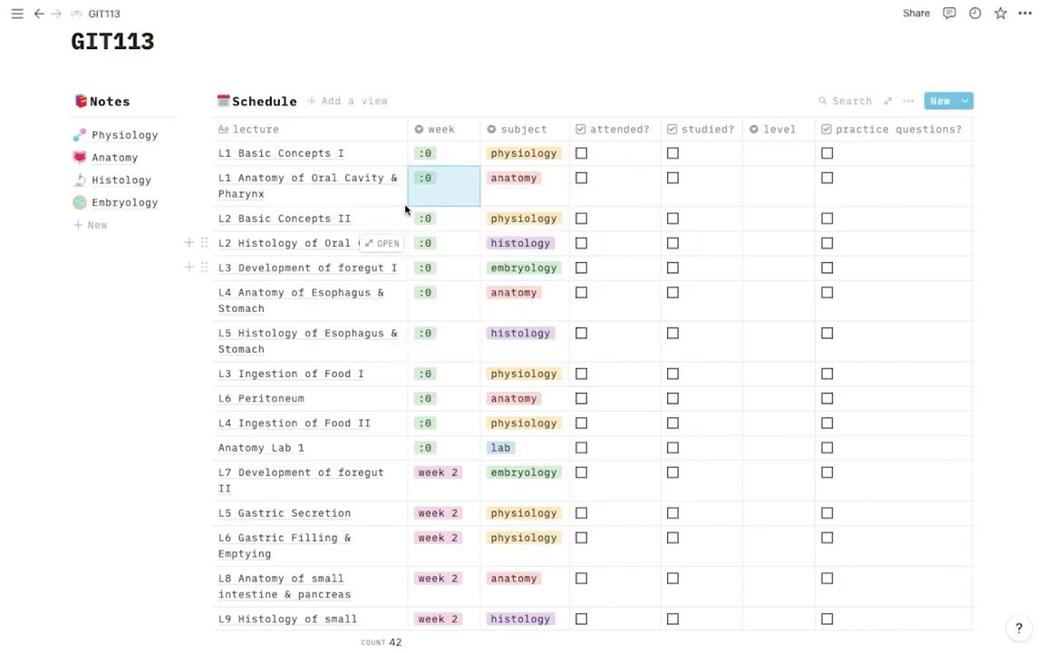
{"action": "left_click", "coordinate": [449, 130]}
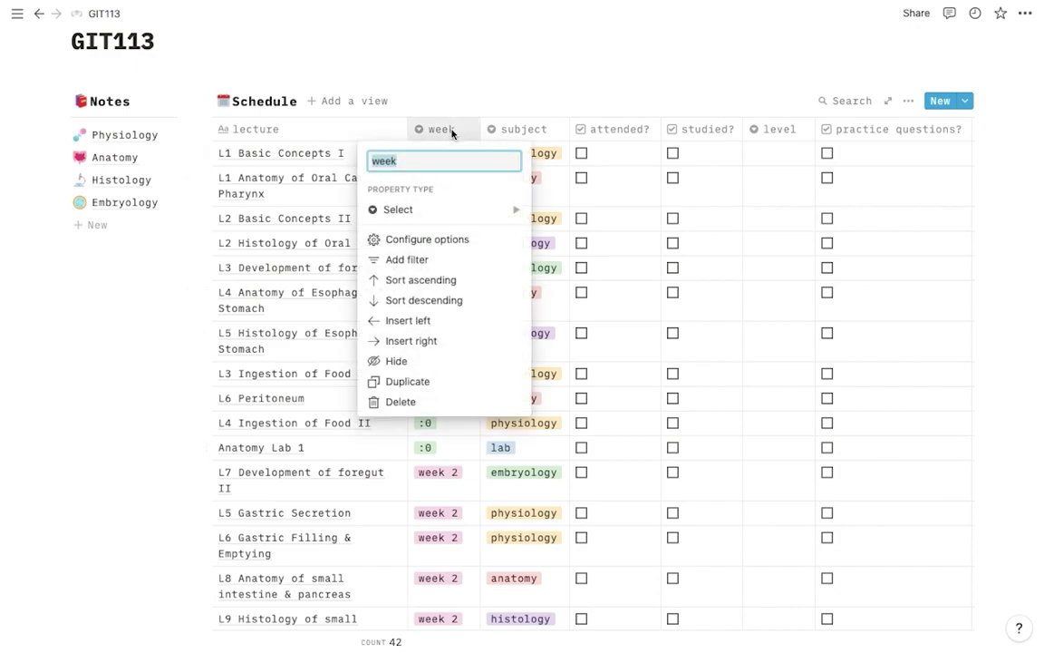
{"action": "mouse_move", "coordinate": [416, 211]}
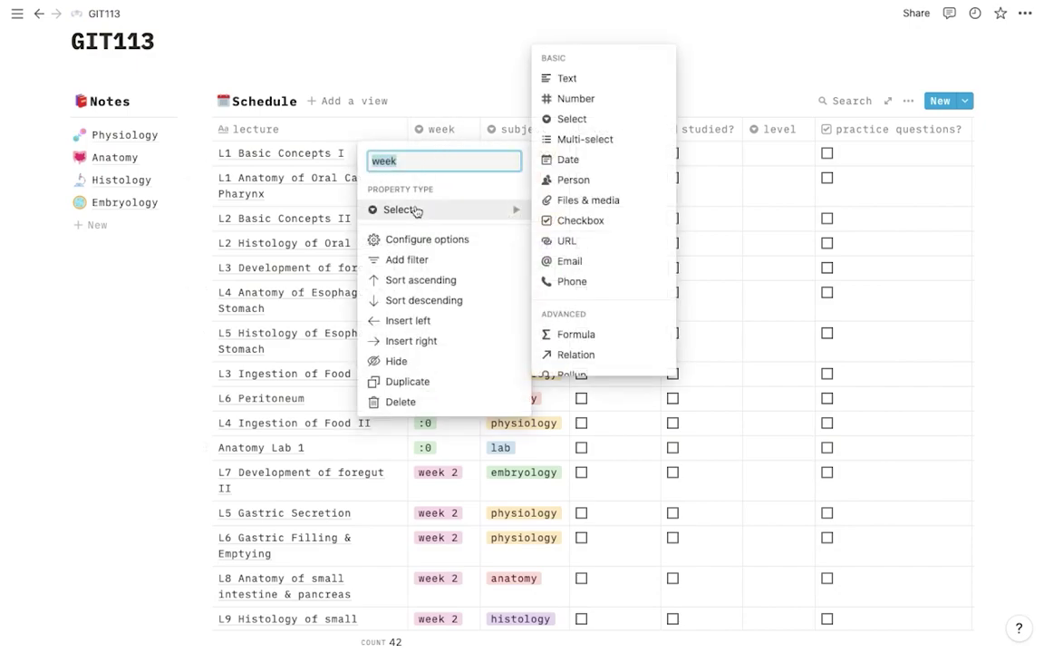
{"action": "left_click", "coordinate": [578, 139]}
{"action": "left_click", "coordinate": [443, 176]}
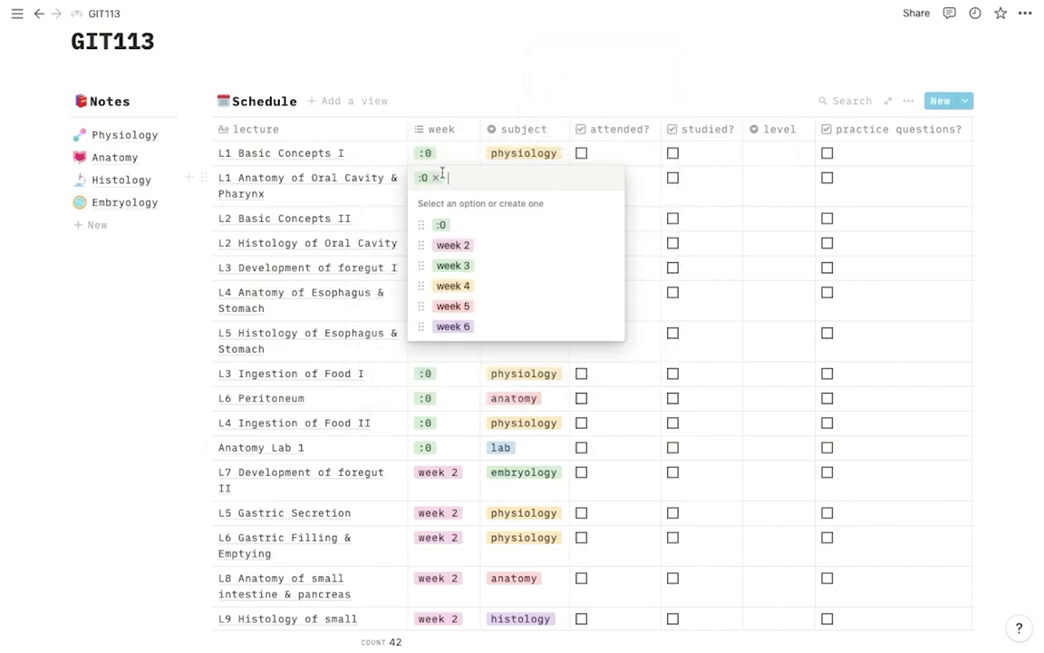
{"action": "left_click", "coordinate": [445, 243]}
{"action": "key", "text": "Escape"}
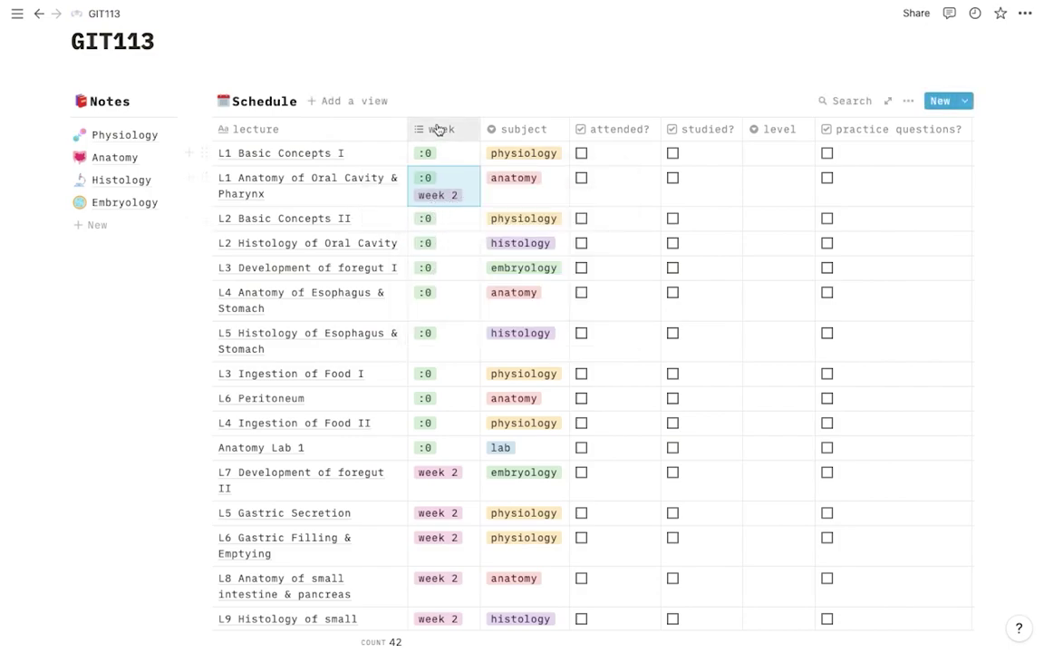
{"action": "left_click", "coordinate": [441, 131]}
{"action": "mouse_move", "coordinate": [465, 215]}
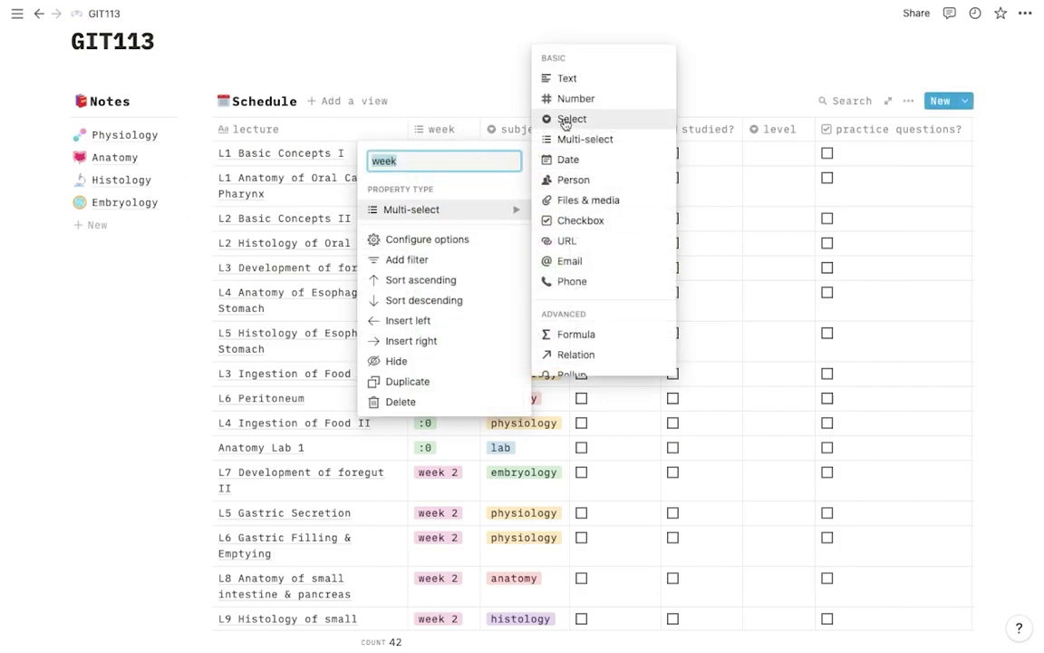
{"action": "left_click", "coordinate": [568, 119]}
{"action": "scroll", "coordinate": [443, 186], "scroll_direction": "right", "scroll_amount": 2}
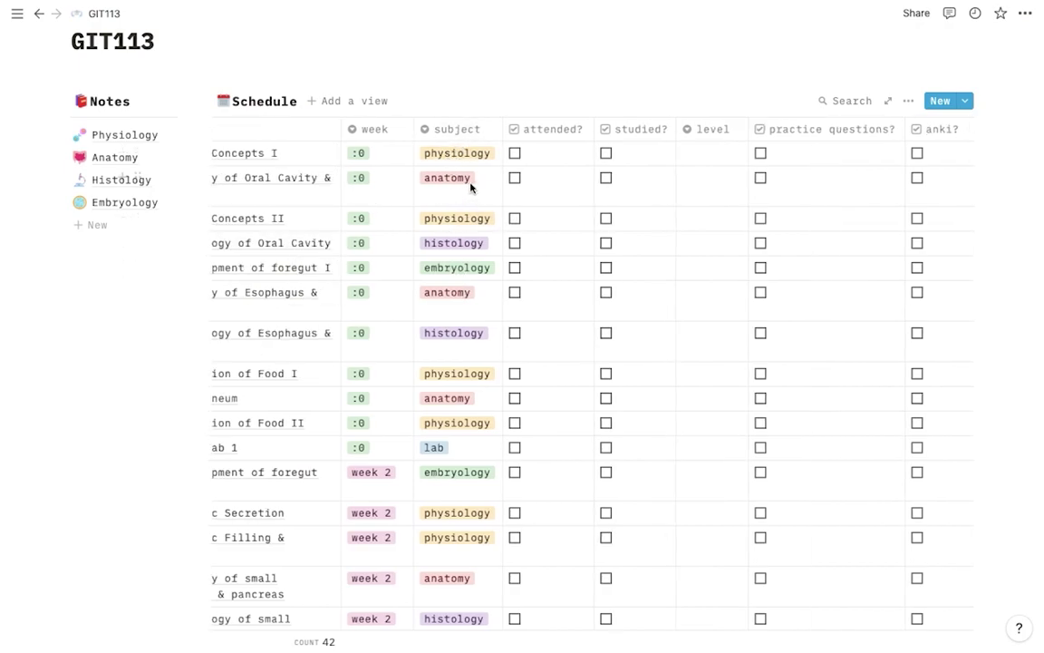
{"action": "scroll", "coordinate": [471, 187], "scroll_direction": "right", "scroll_amount": 3}
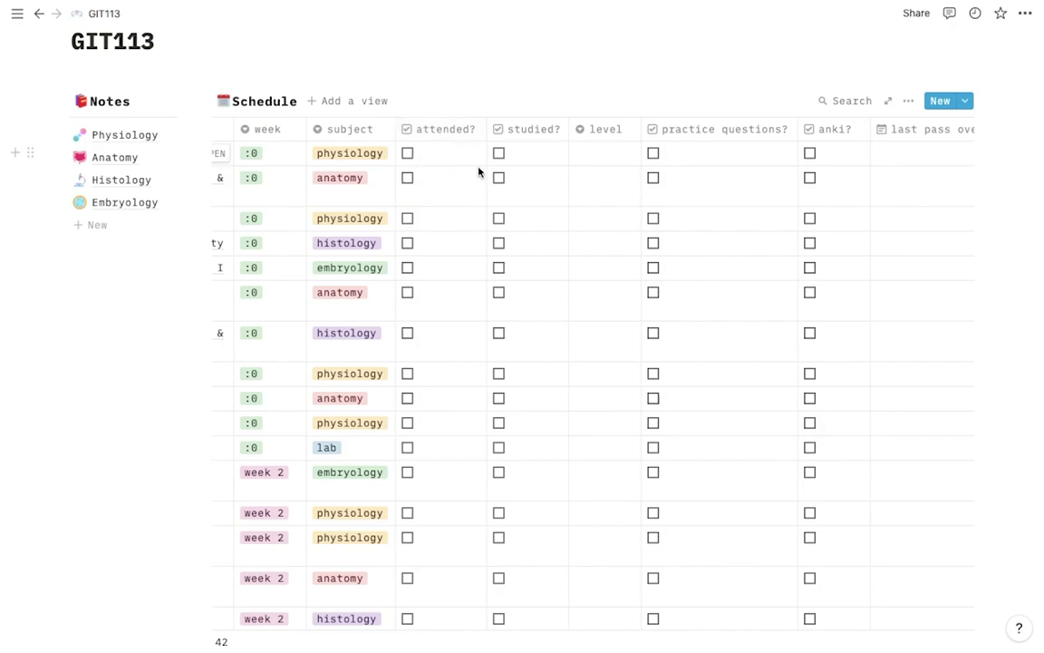
{"action": "scroll", "coordinate": [413, 178], "scroll_direction": "left", "scroll_amount": 4}
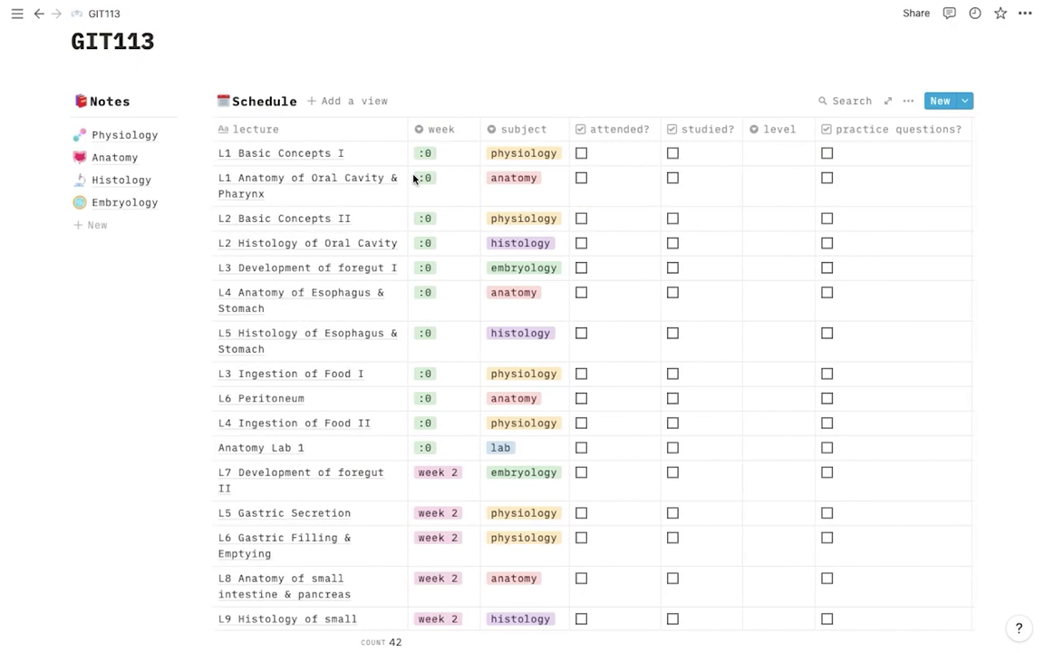
Tick attended? for L1 Anatomy and L2 Basic Concepts II, and studied? for the first four lectures.
{"action": "left_click", "coordinate": [581, 177]}
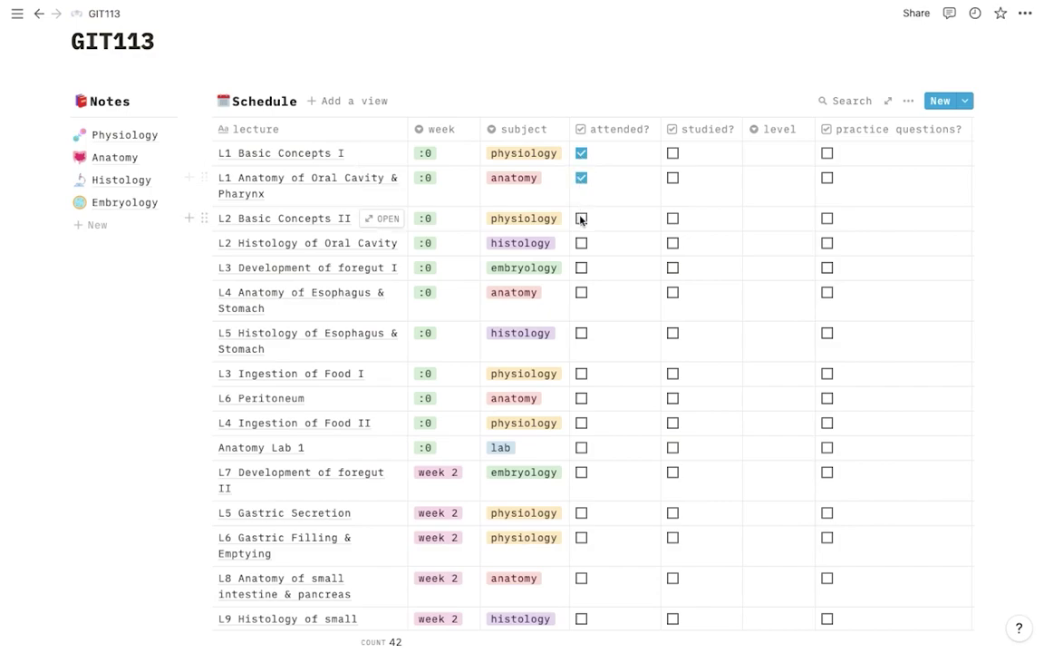
{"action": "left_click", "coordinate": [581, 218]}
{"action": "left_click", "coordinate": [673, 153]}
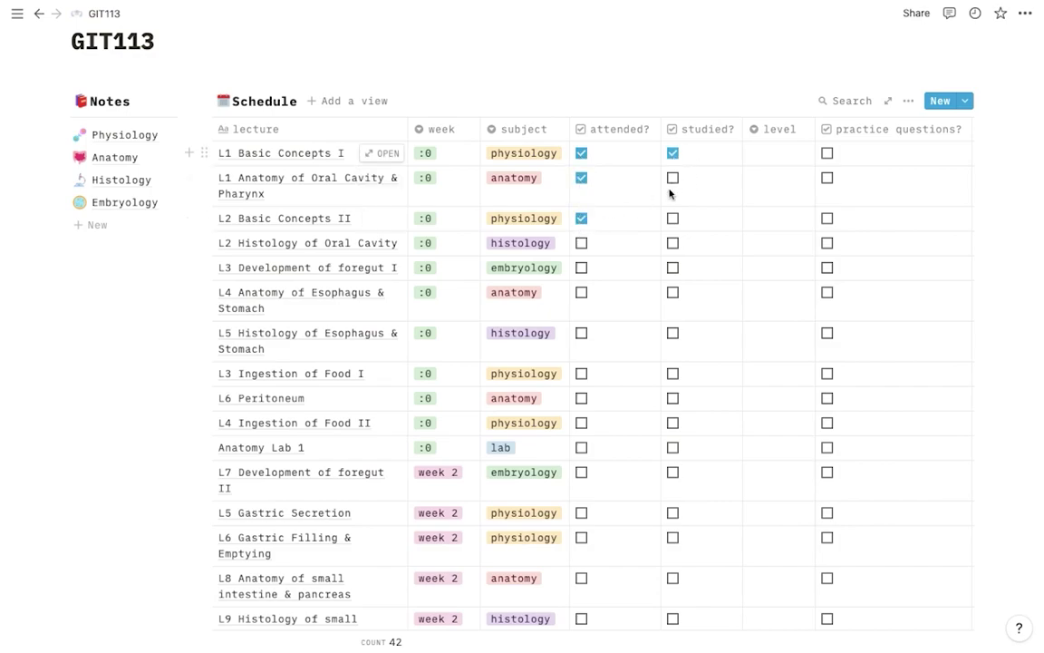
{"action": "left_click", "coordinate": [673, 178]}
{"action": "left_click", "coordinate": [672, 218]}
{"action": "left_click", "coordinate": [673, 242]}
Rate the first three lectures' level as got it, meh and oh no.
{"action": "left_click", "coordinate": [760, 156]}
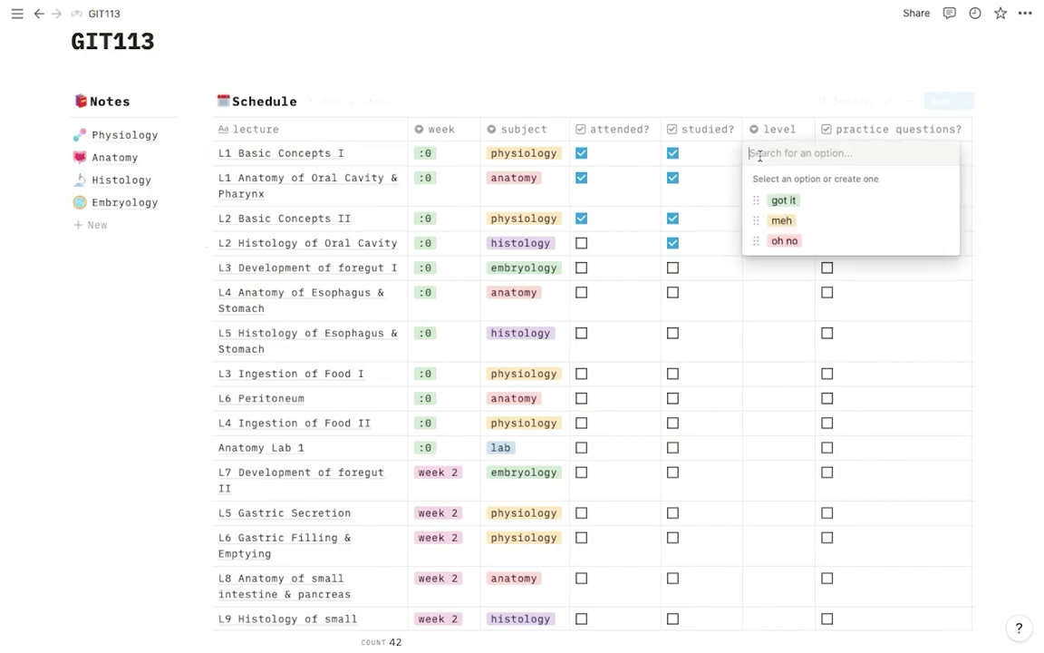
{"action": "left_click", "coordinate": [776, 200]}
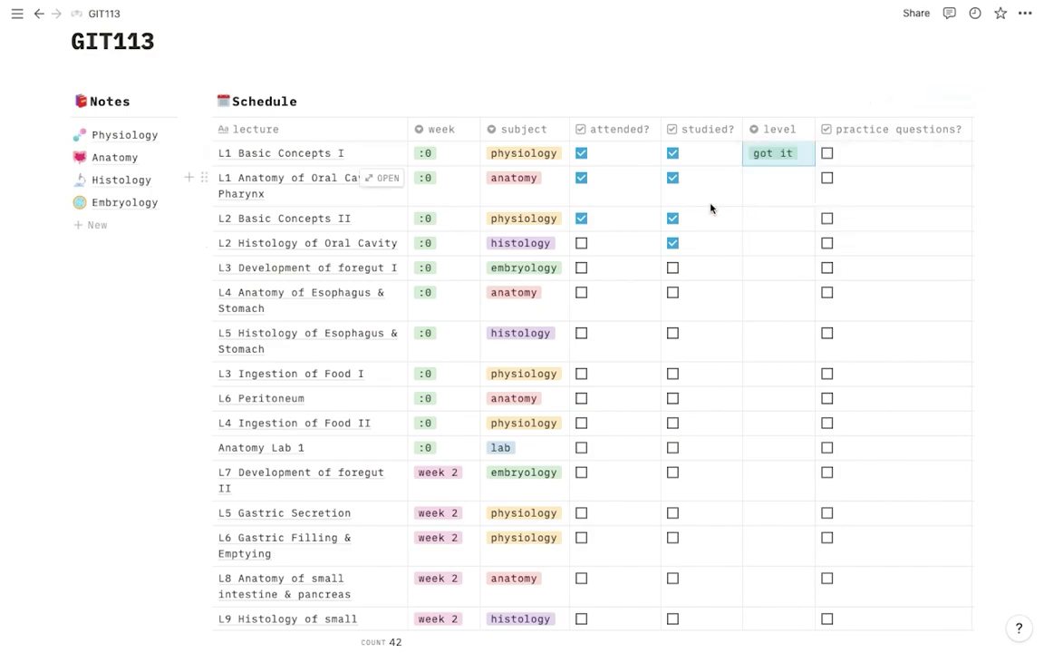
{"action": "left_click", "coordinate": [797, 184]}
{"action": "left_click", "coordinate": [780, 246]}
{"action": "left_click", "coordinate": [772, 223]}
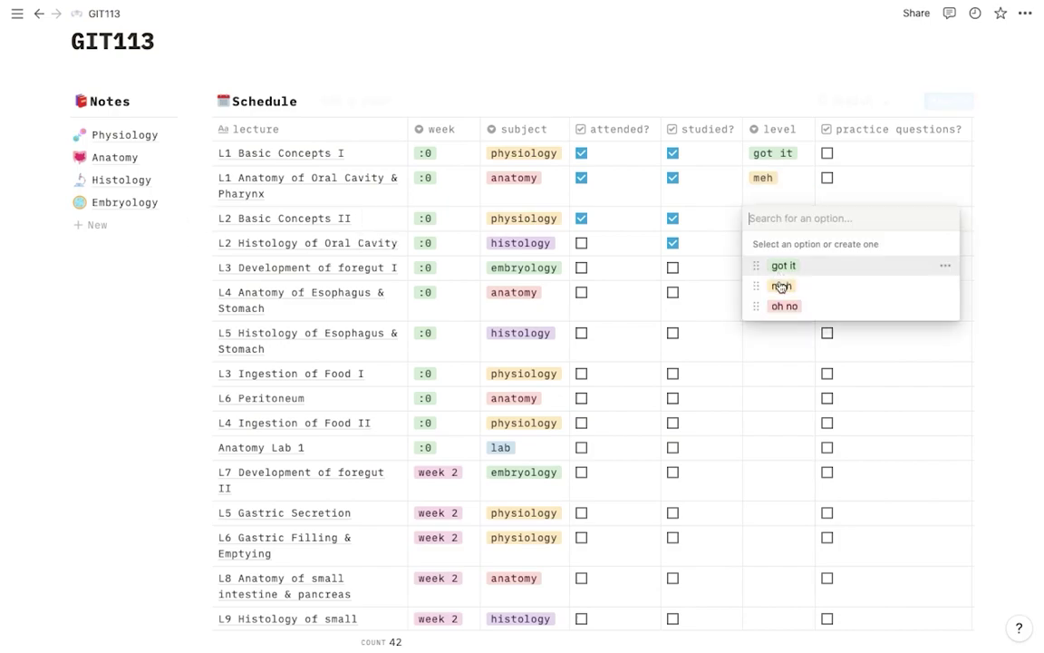
{"action": "left_click", "coordinate": [778, 306]}
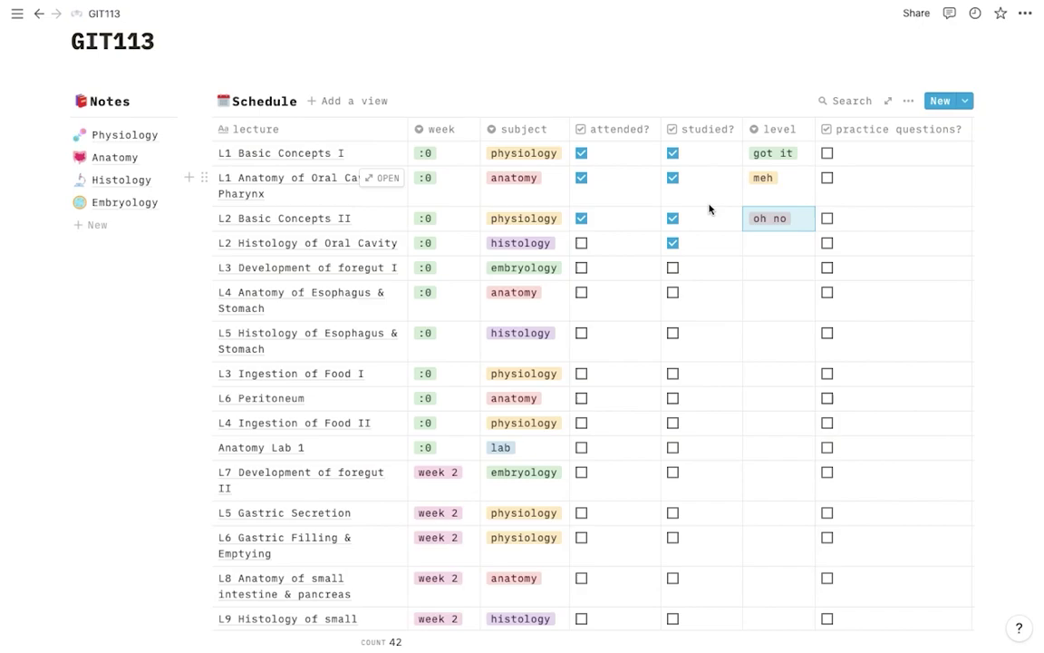
{"action": "scroll", "coordinate": [635, 214], "scroll_direction": "right", "scroll_amount": 5}
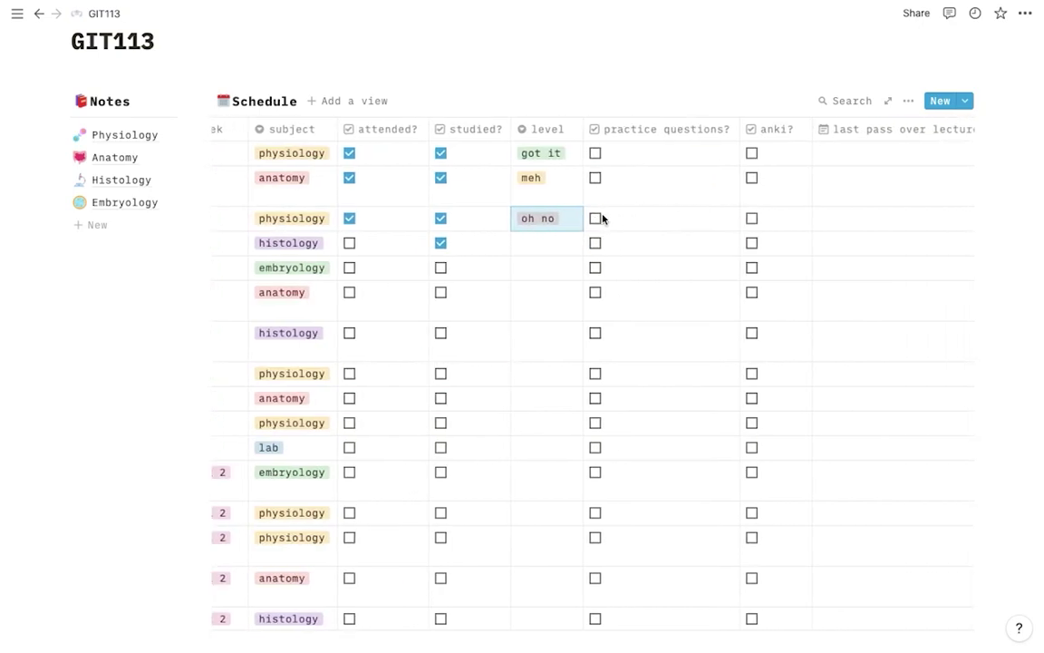
Tick practice questions for the first two lectures, then convert the column to Text.
{"action": "left_click", "coordinate": [596, 154]}
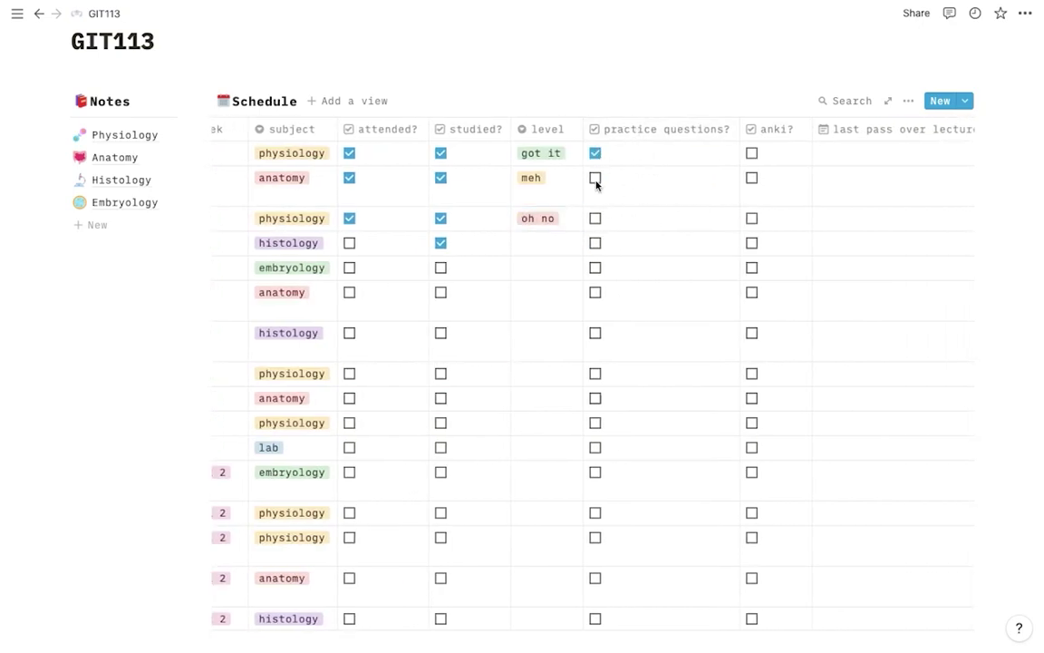
{"action": "left_click", "coordinate": [595, 178]}
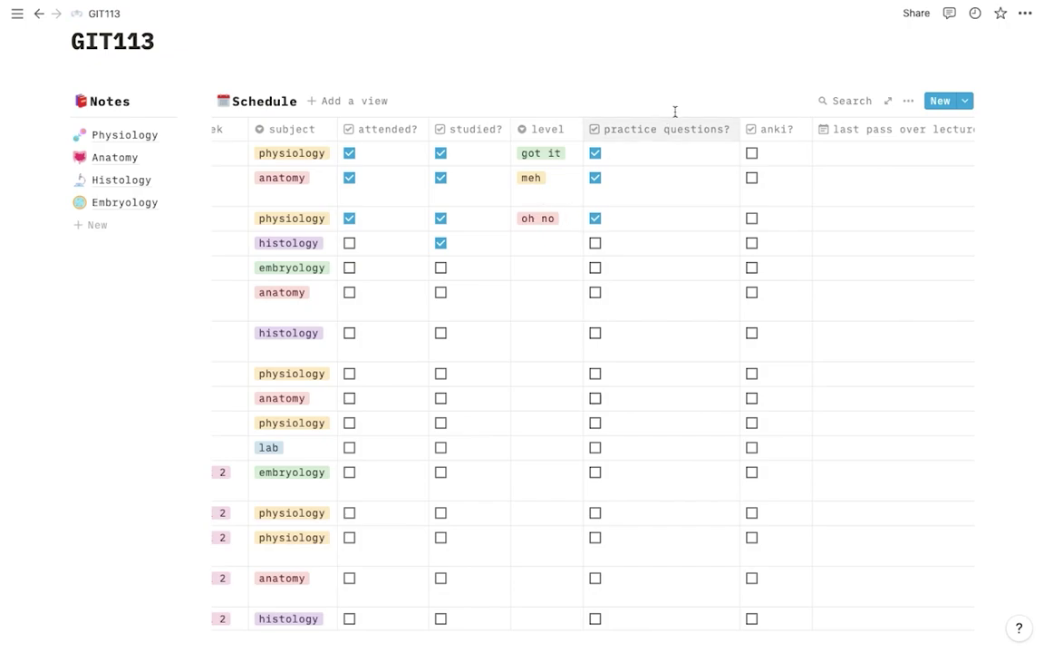
{"action": "left_click", "coordinate": [654, 131]}
{"action": "mouse_move", "coordinate": [644, 217]}
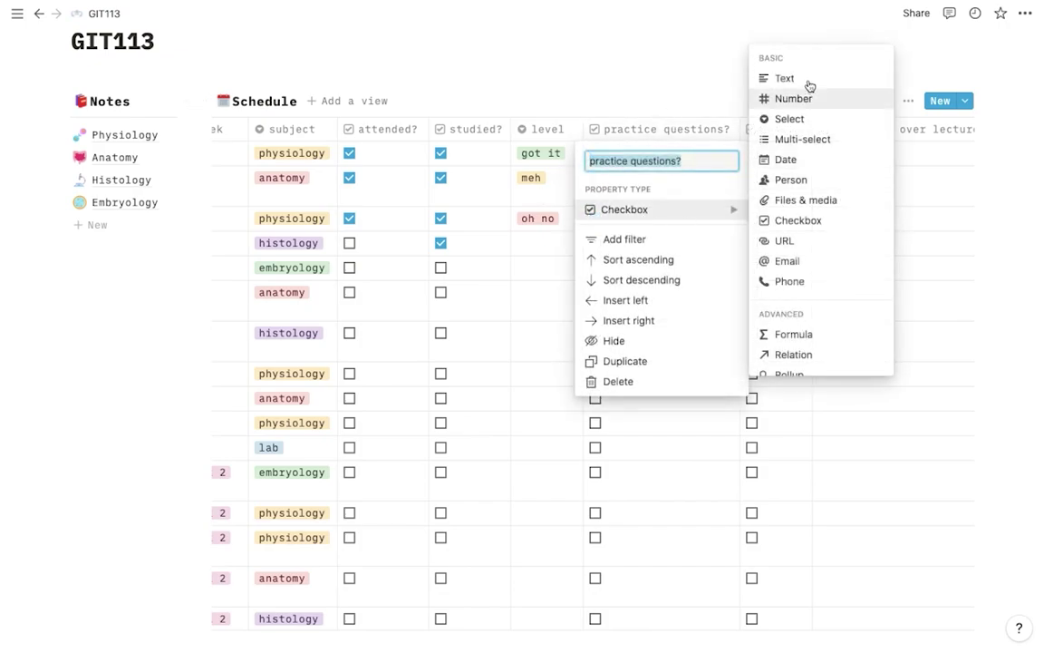
{"action": "left_click", "coordinate": [803, 78]}
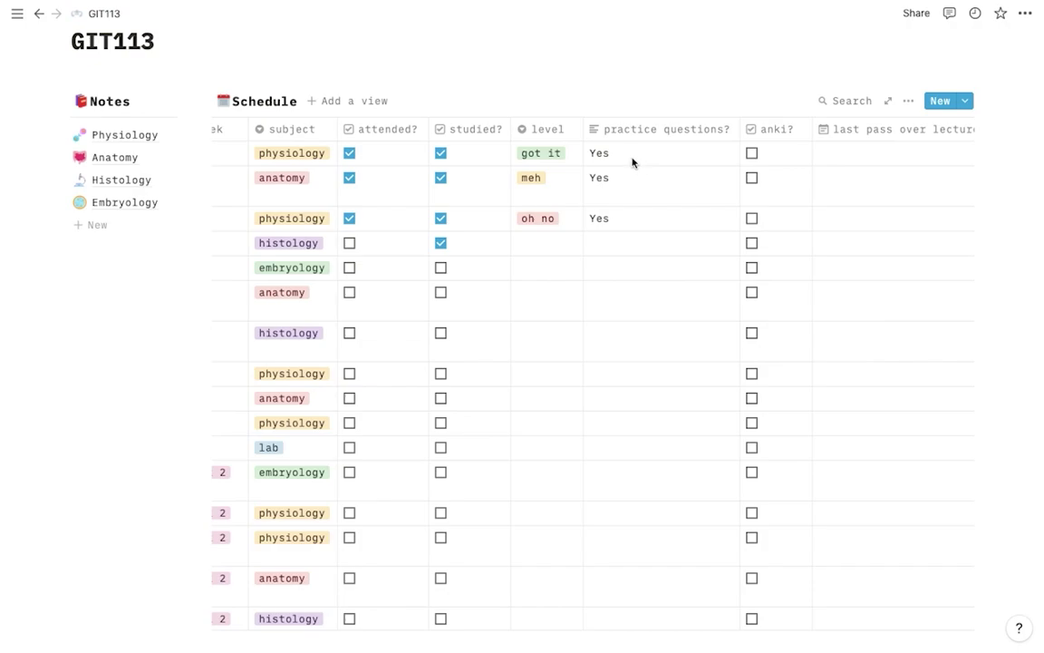
Clear the leftover Yes values from the first three rows.
{"action": "left_click", "coordinate": [625, 161]}
{"action": "key", "text": "Escape"}
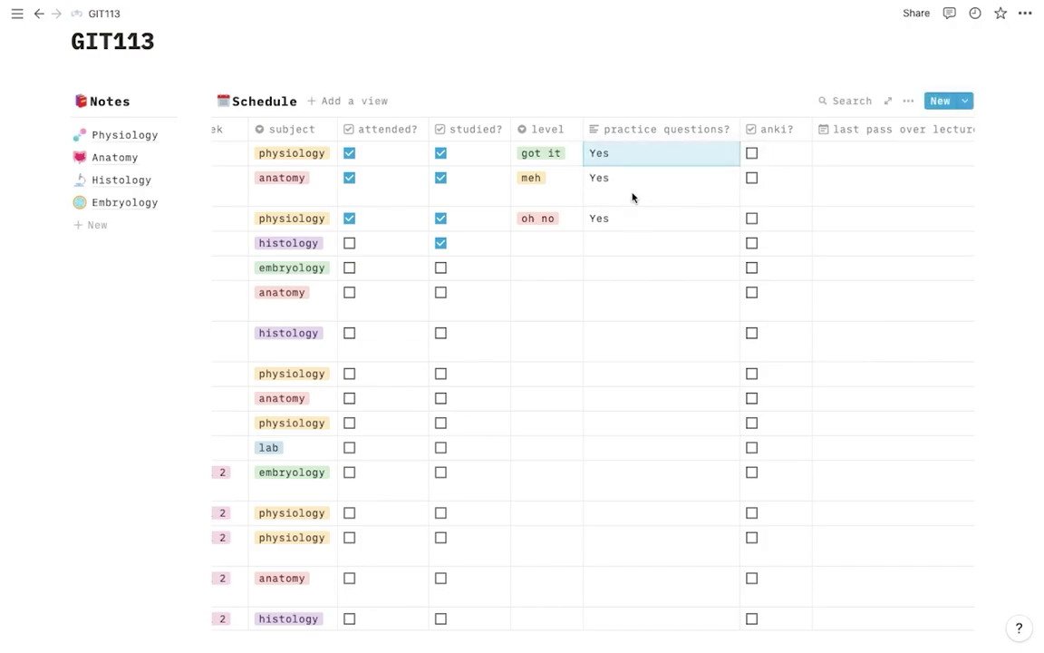
{"action": "key", "text": "shift+Down"}
{"action": "key", "text": "shift+Down"}
{"action": "key", "text": "BackSpace"}
Test-enter AMBOSS and Robbins in the first two rows, then clear both entries.
{"action": "left_click", "coordinate": [607, 156]}
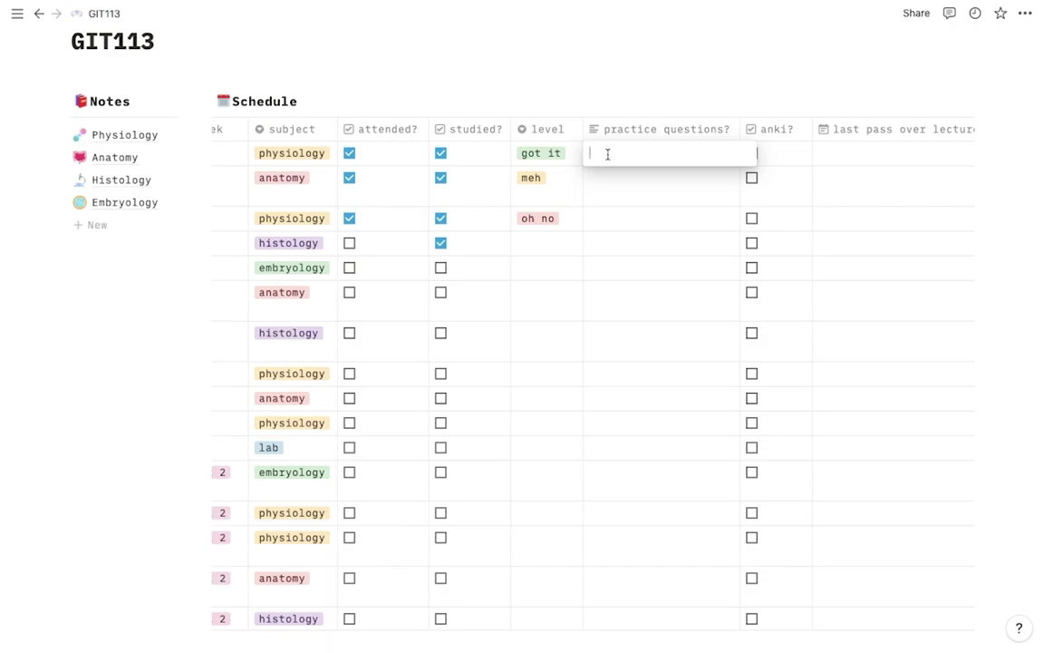
{"action": "type", "text": "AMBOSS"}
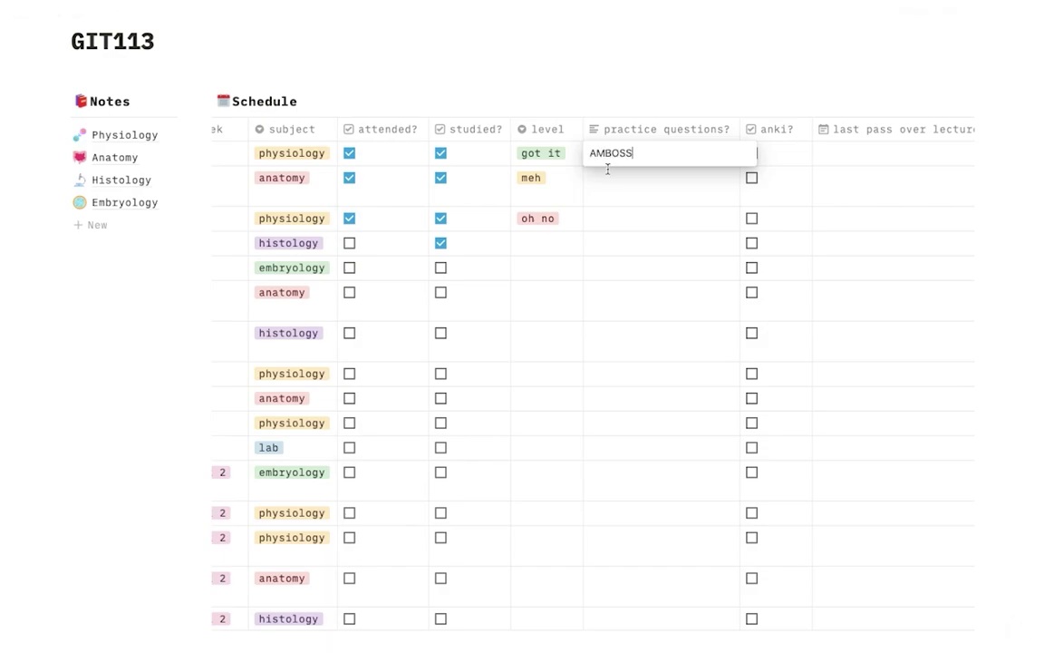
{"action": "key", "text": "Escape"}
{"action": "left_click", "coordinate": [604, 196]}
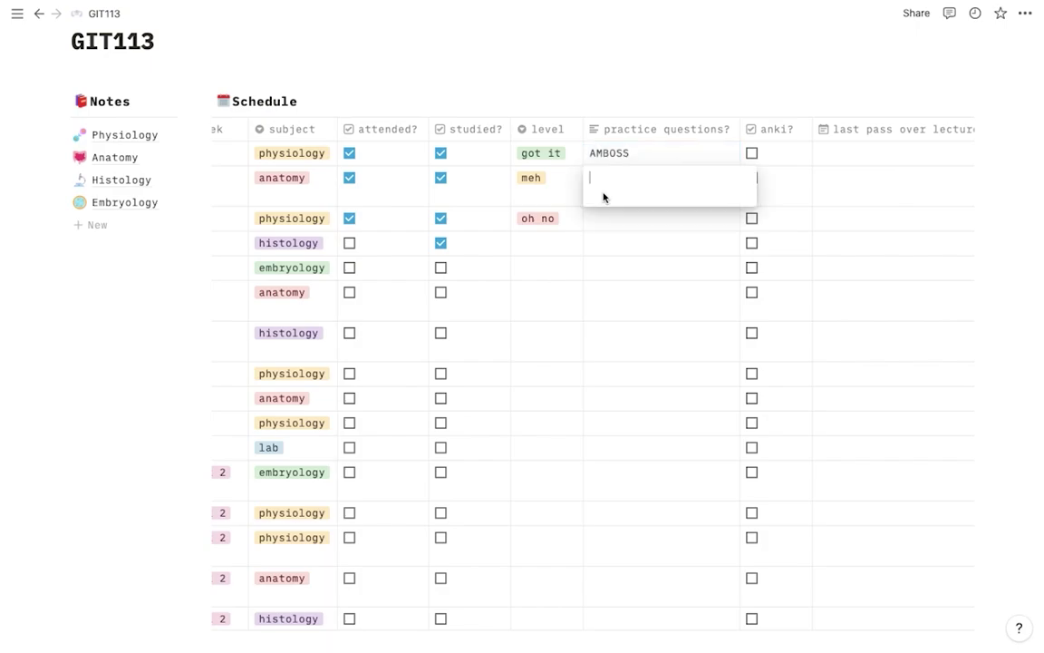
{"action": "type", "text": "RO"}
{"action": "left_click", "coordinate": [604, 178]}
{"action": "key", "text": "BackSpace"}
{"action": "type", "text": "obbins"}
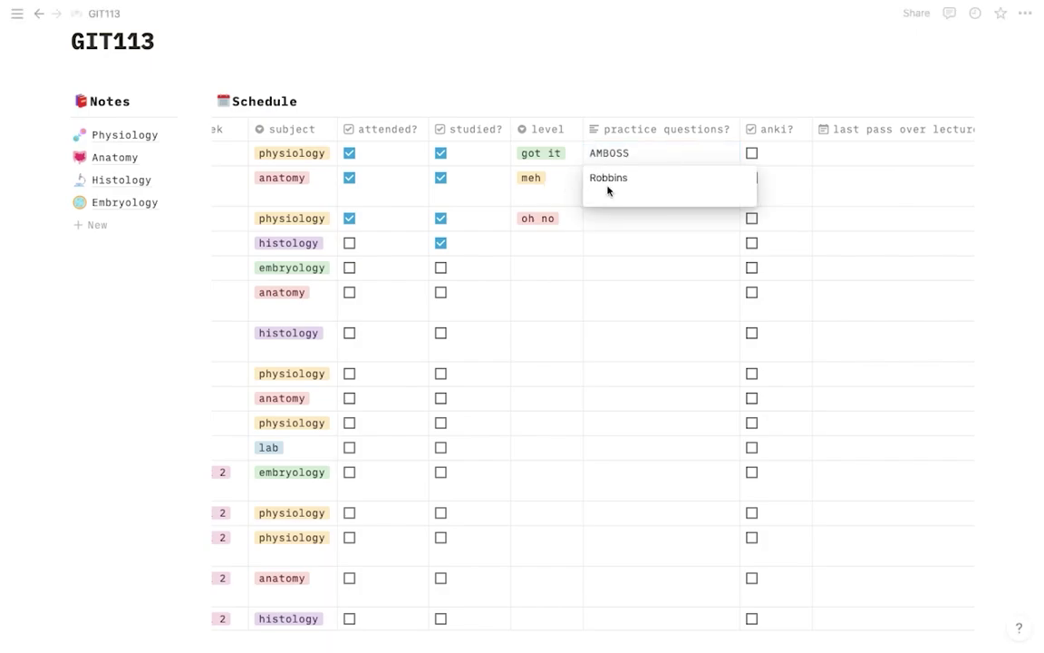
{"action": "key", "text": "Escape"}
{"action": "key", "text": "shift+Up"}
{"action": "key", "text": "BackSpace"}
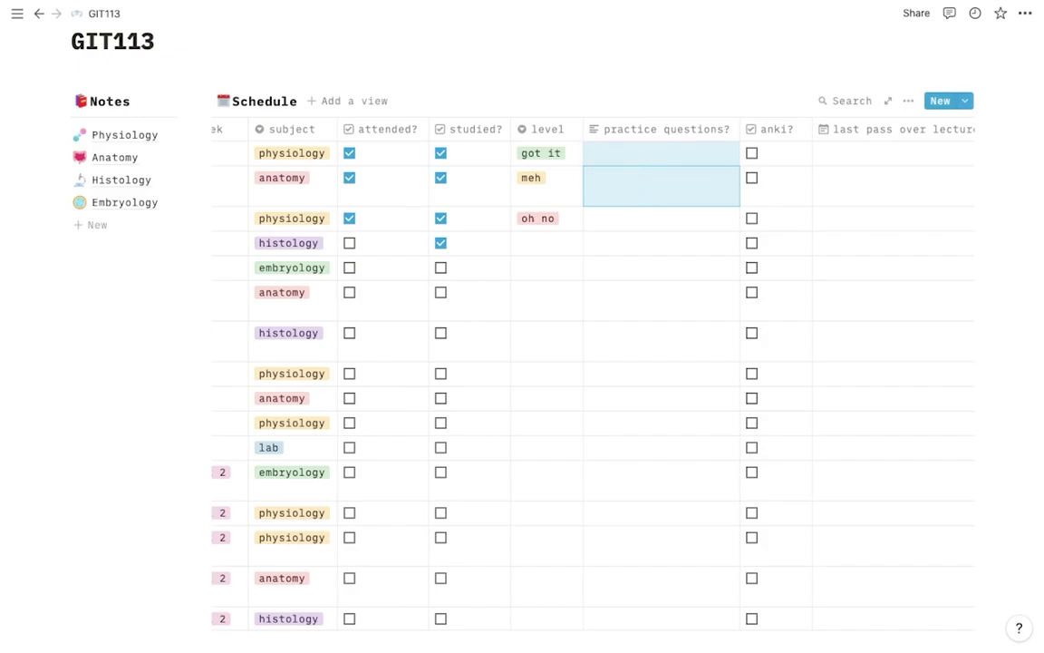
Change the practice questions? property type back to Checkbox.
{"action": "left_click", "coordinate": [635, 129]}
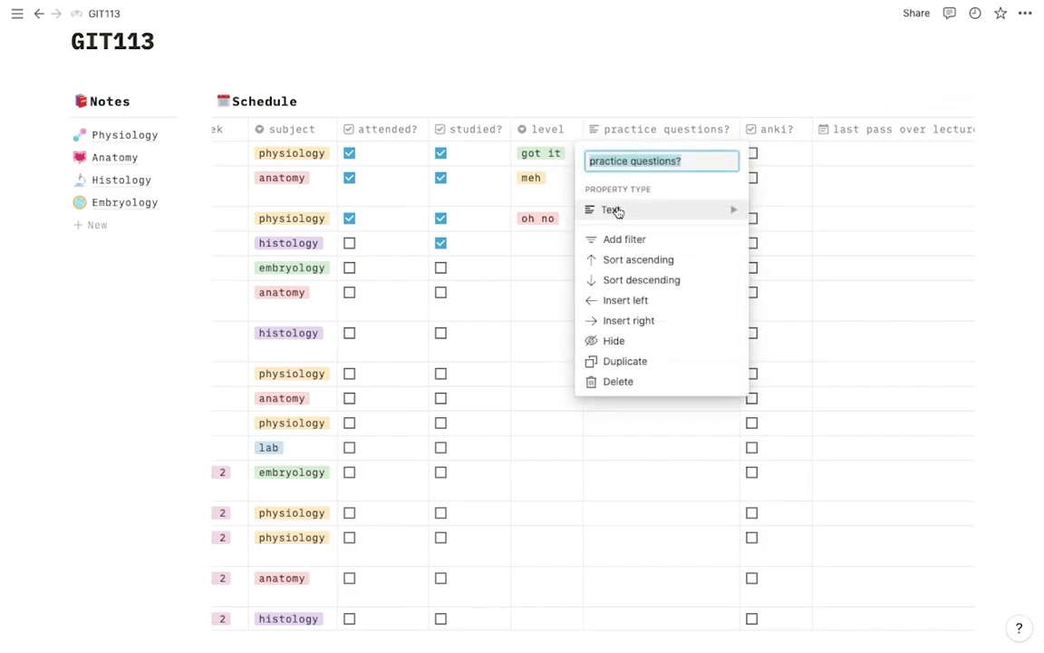
{"action": "left_click", "coordinate": [724, 214]}
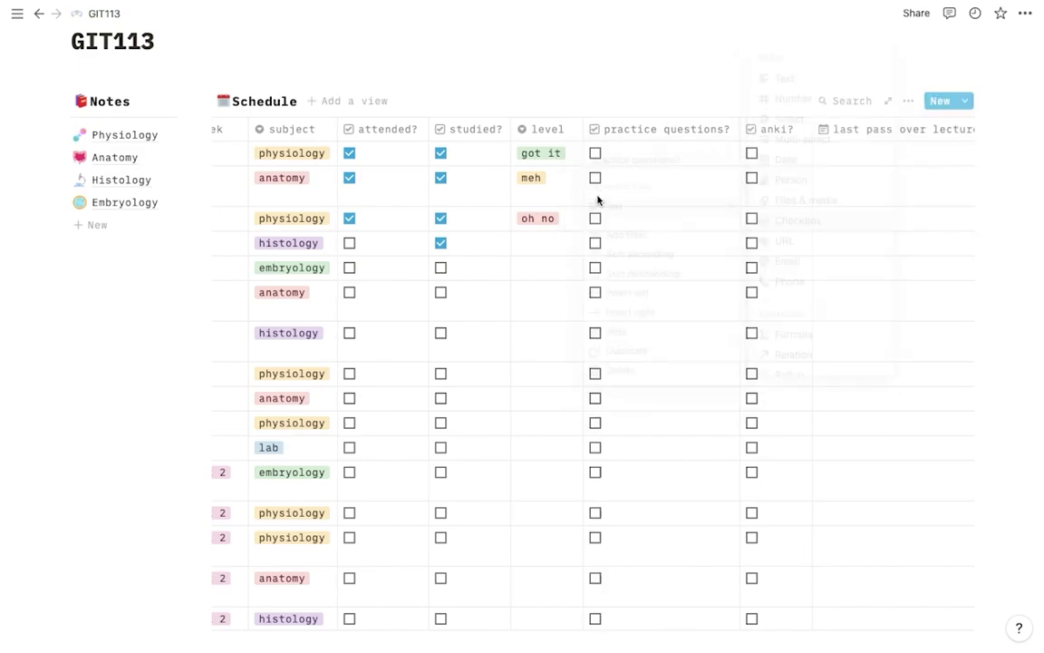
{"action": "scroll", "coordinate": [490, 213], "scroll_direction": "right", "scroll_amount": 2}
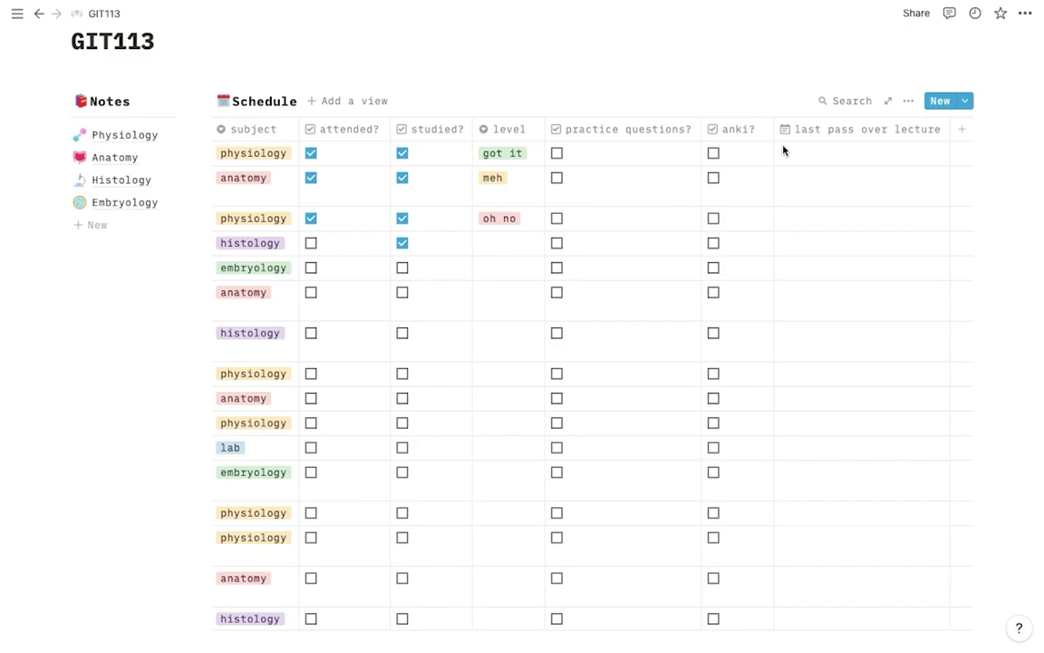
Tick anki? for the second lecture so the first four lectures are checked.
{"action": "left_click", "coordinate": [714, 178]}
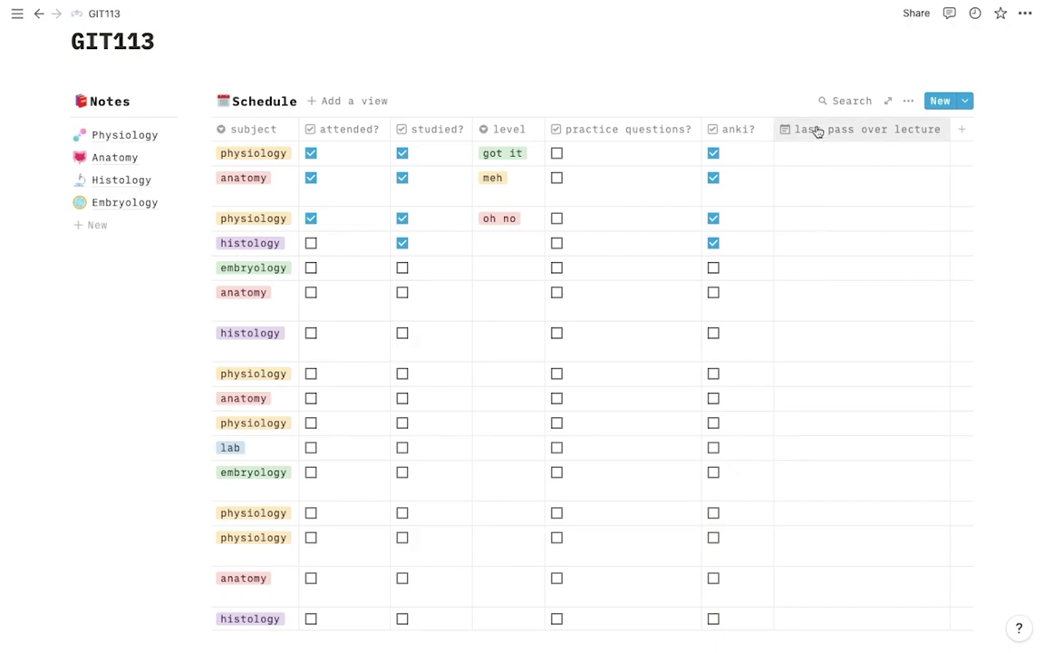
{"action": "scroll", "coordinate": [802, 162], "scroll_direction": "left", "scroll_amount": 5}
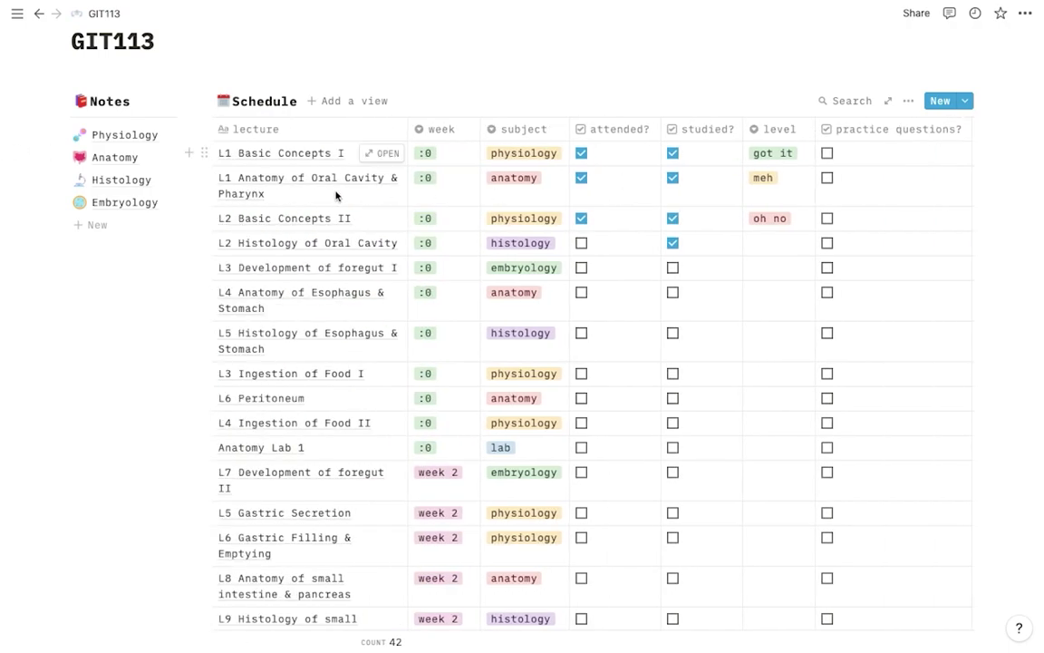
{"action": "scroll", "coordinate": [630, 179], "scroll_direction": "right", "scroll_amount": 5}
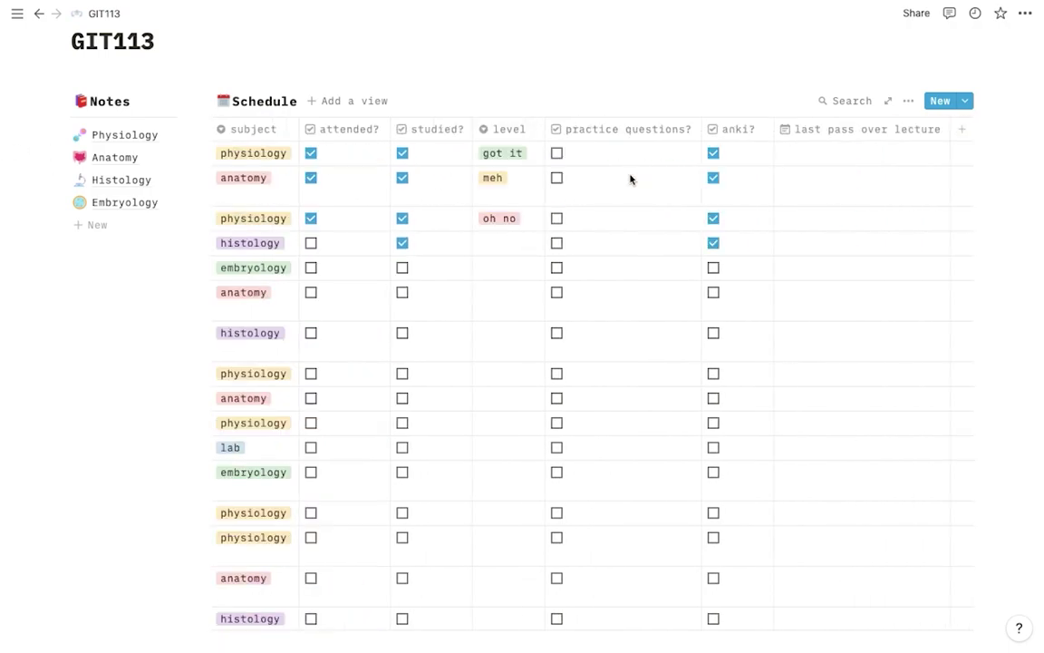
{"action": "left_click", "coordinate": [800, 160]}
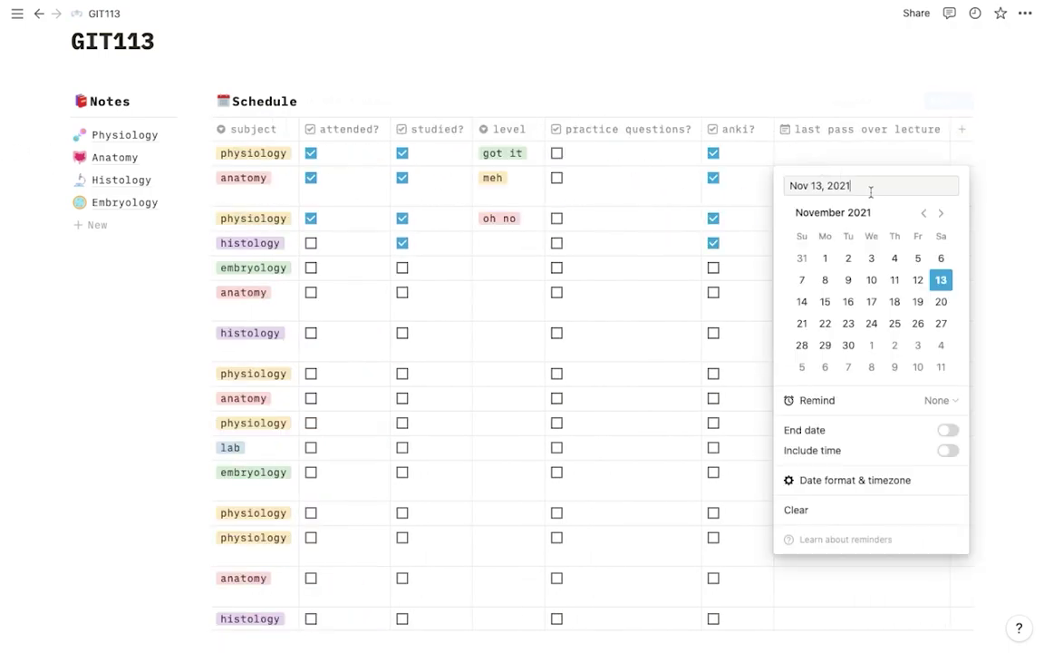
Set the first lecture's last pass date to 13 November 2021 in Relative date format.
{"action": "left_click", "coordinate": [939, 280]}
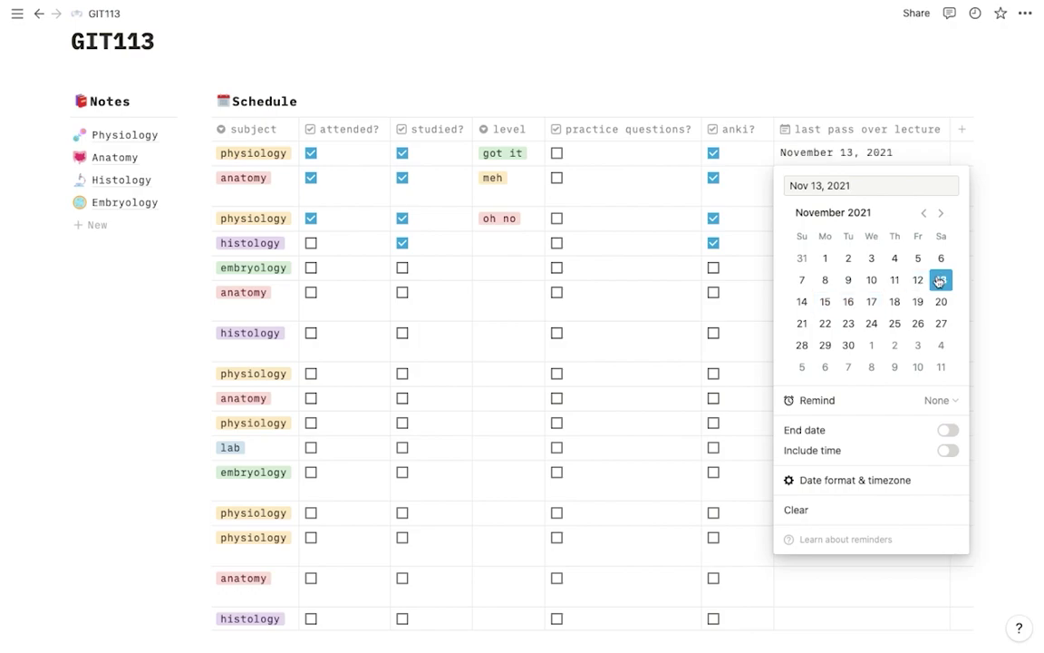
{"action": "left_click", "coordinate": [947, 450]}
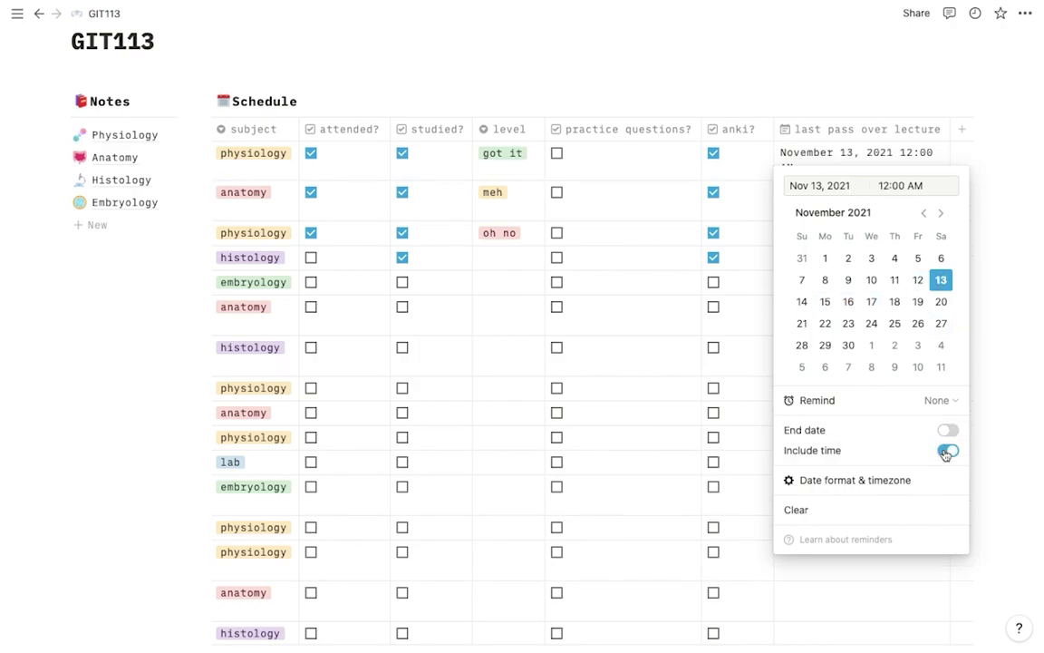
{"action": "left_click", "coordinate": [947, 450]}
{"action": "left_click", "coordinate": [862, 480]}
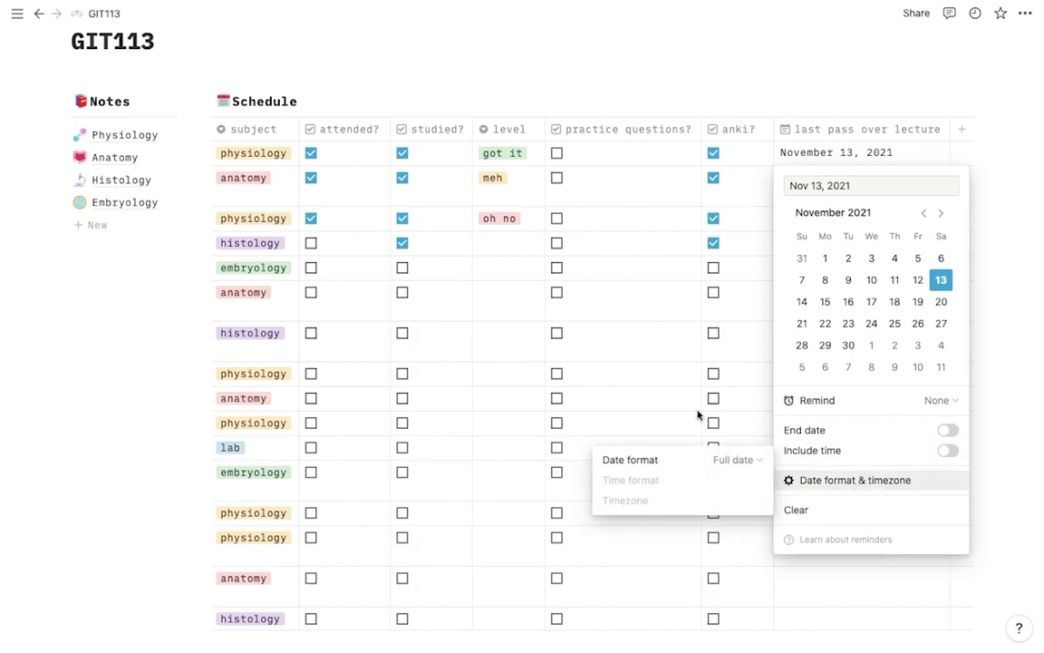
{"action": "left_click", "coordinate": [684, 464]}
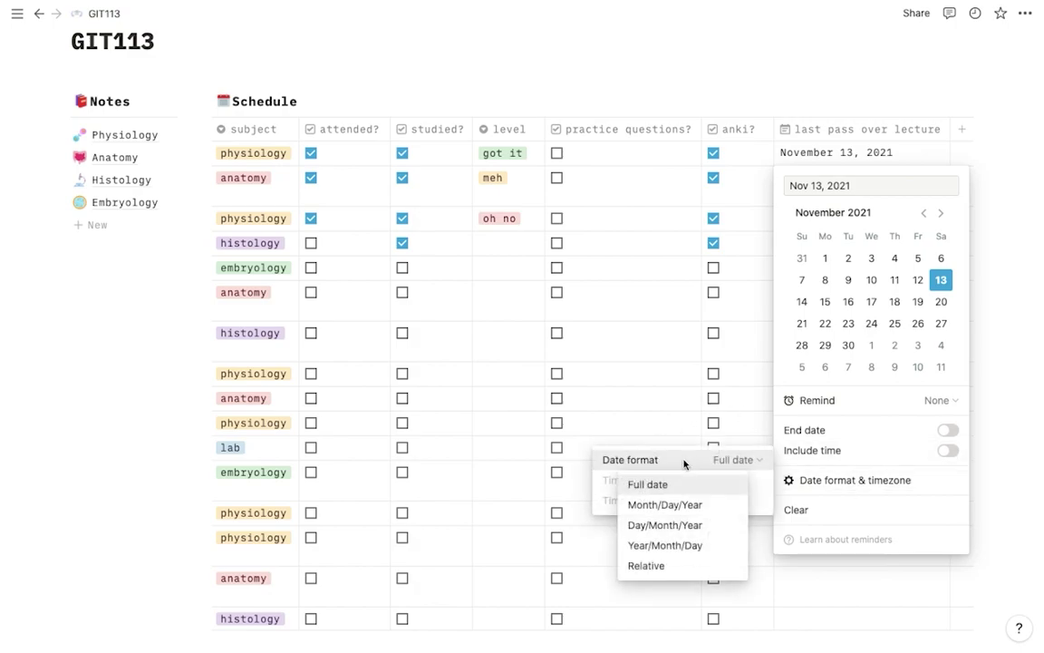
{"action": "left_click", "coordinate": [661, 501]}
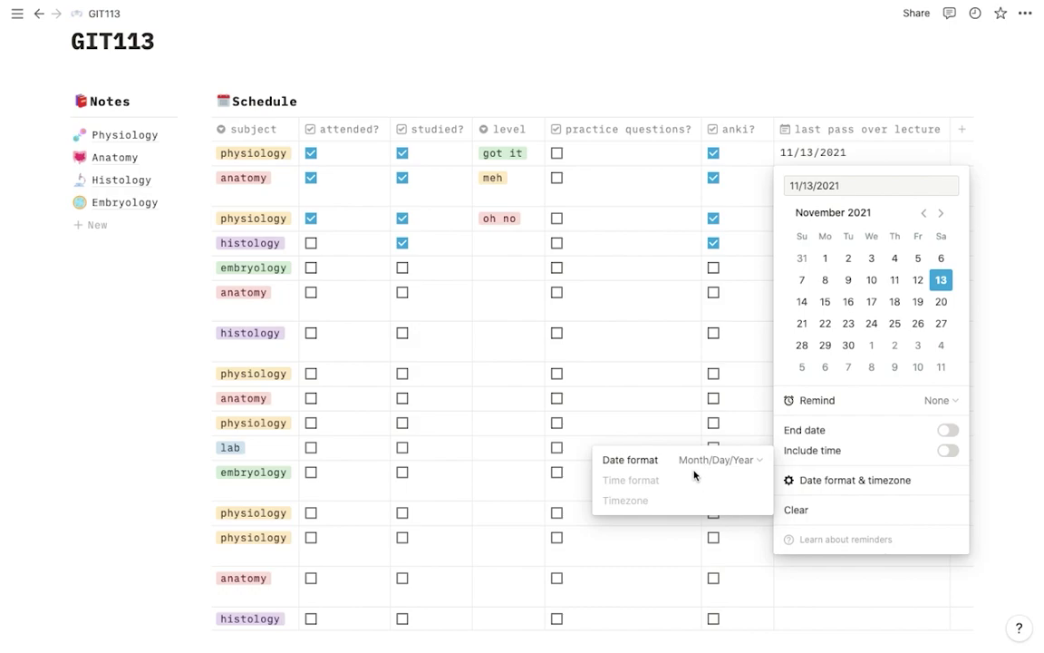
{"action": "left_click", "coordinate": [695, 472]}
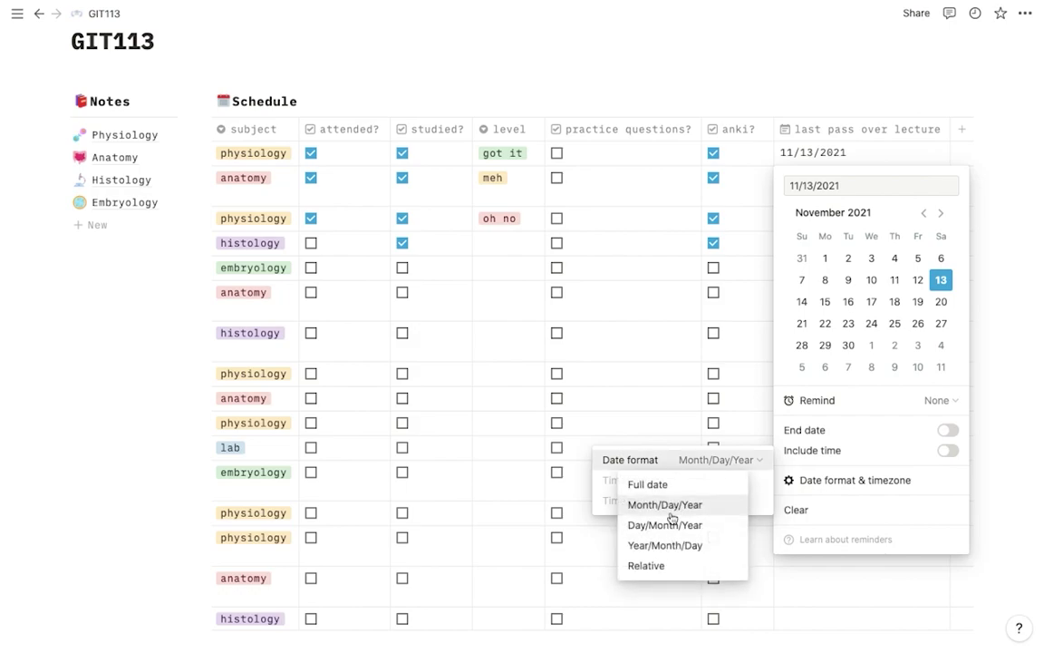
{"action": "left_click", "coordinate": [645, 565]}
{"action": "key", "text": "Escape"}
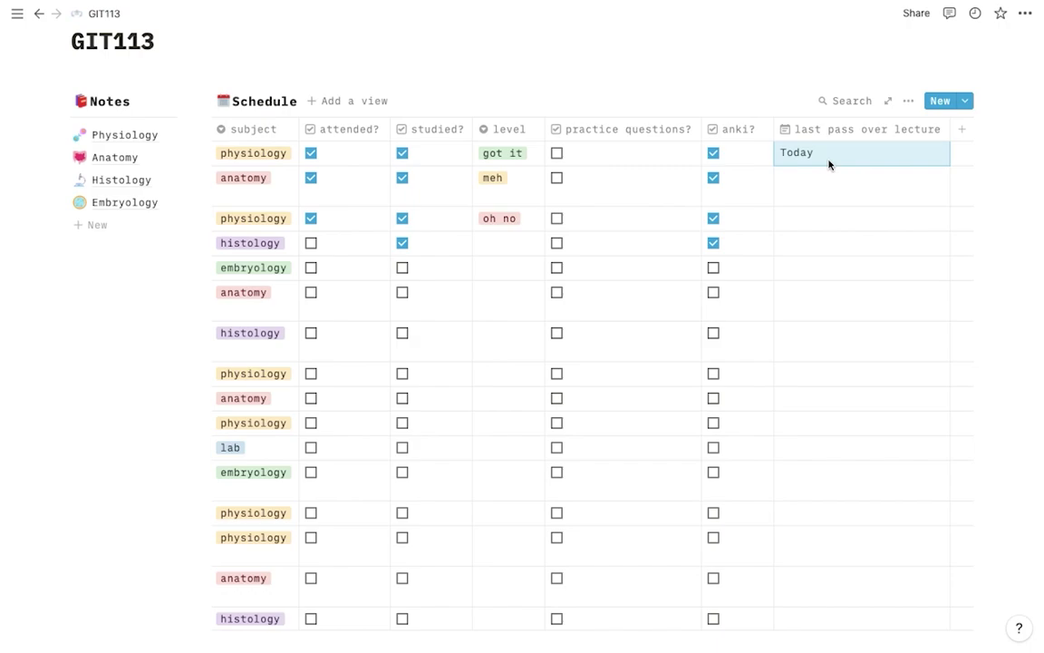
Add a files-and-media column to the Schedule table.
{"action": "left_click", "coordinate": [962, 129]}
{"action": "mouse_move", "coordinate": [906, 222]}
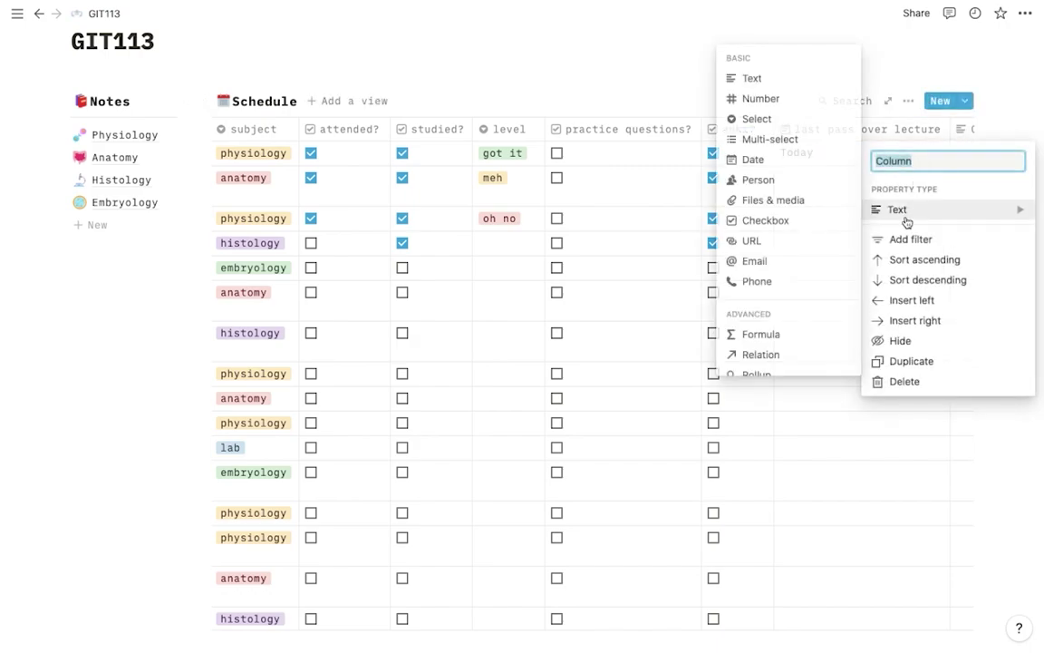
{"action": "left_click", "coordinate": [777, 202]}
{"action": "scroll", "coordinate": [750, 215], "scroll_direction": "right", "scroll_amount": 3}
{"action": "scroll", "coordinate": [771, 156], "scroll_direction": "left", "scroll_amount": 8}
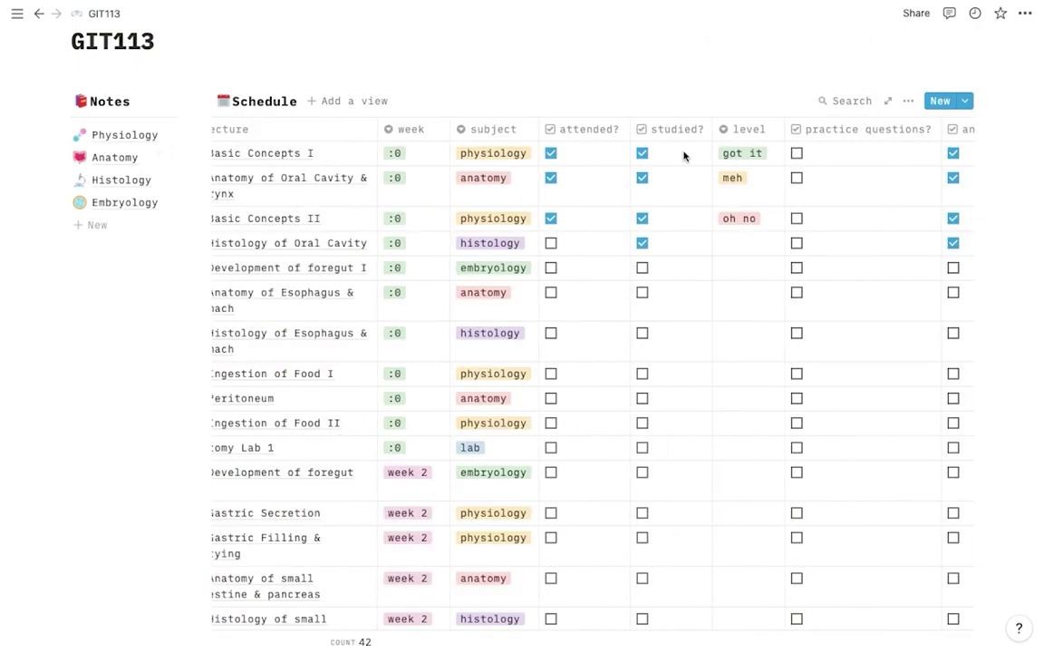
{"action": "scroll", "coordinate": [726, 156], "scroll_direction": "left", "scroll_amount": 2}
{"action": "scroll", "coordinate": [634, 180], "scroll_direction": "right", "scroll_amount": 10}
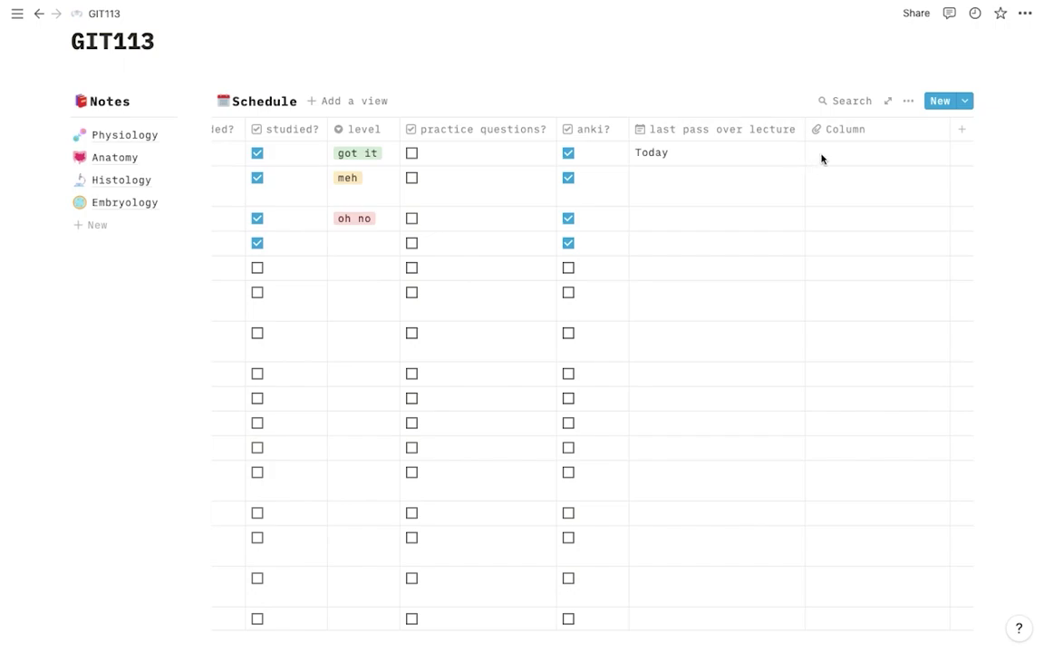
{"action": "left_click", "coordinate": [823, 159]}
{"action": "left_click", "coordinate": [739, 205]}
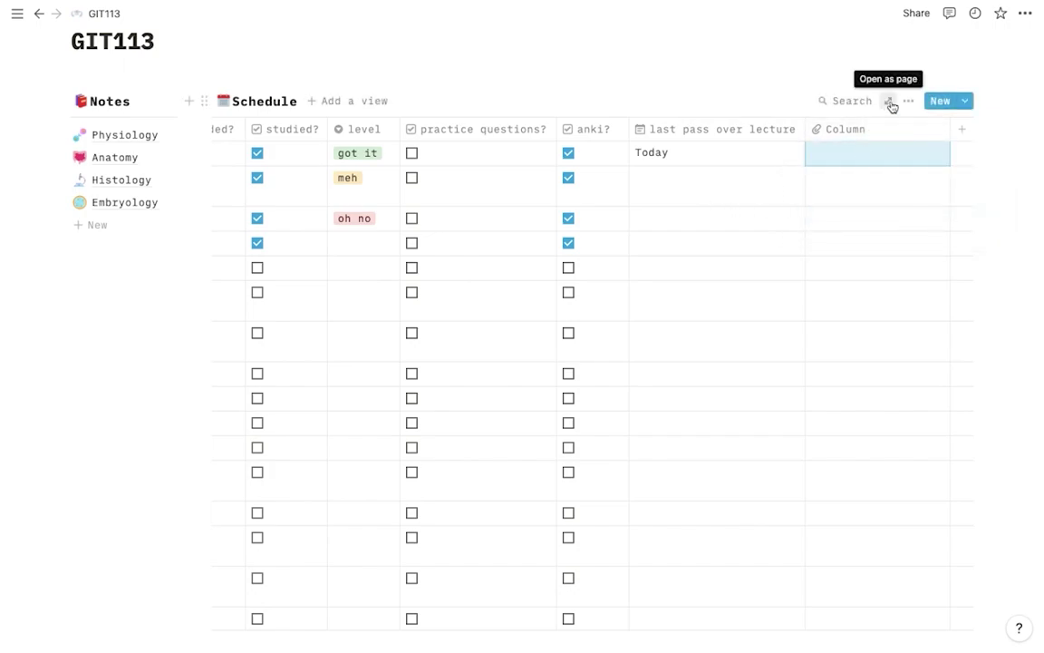
Open the Schedule as a full page and rename the new column 'presentations'.
{"action": "left_click", "coordinate": [889, 101]}
{"action": "scroll", "coordinate": [547, 206], "scroll_direction": "down", "scroll_amount": 7}
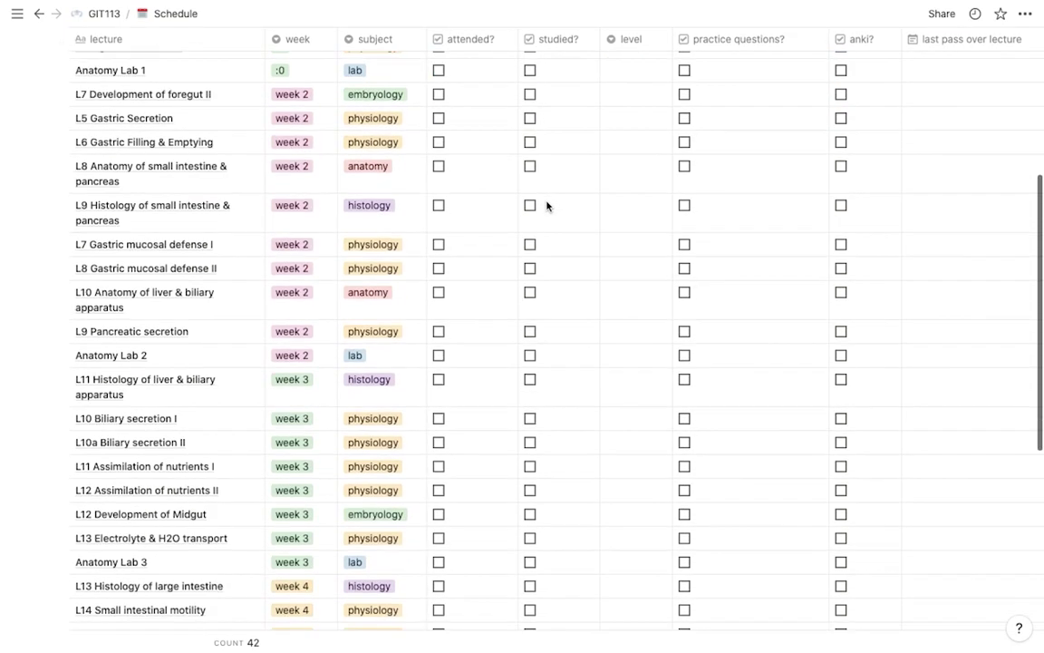
{"action": "scroll", "coordinate": [546, 206], "scroll_direction": "up", "scroll_amount": 7}
{"action": "scroll", "coordinate": [546, 206], "scroll_direction": "right", "scroll_amount": 5}
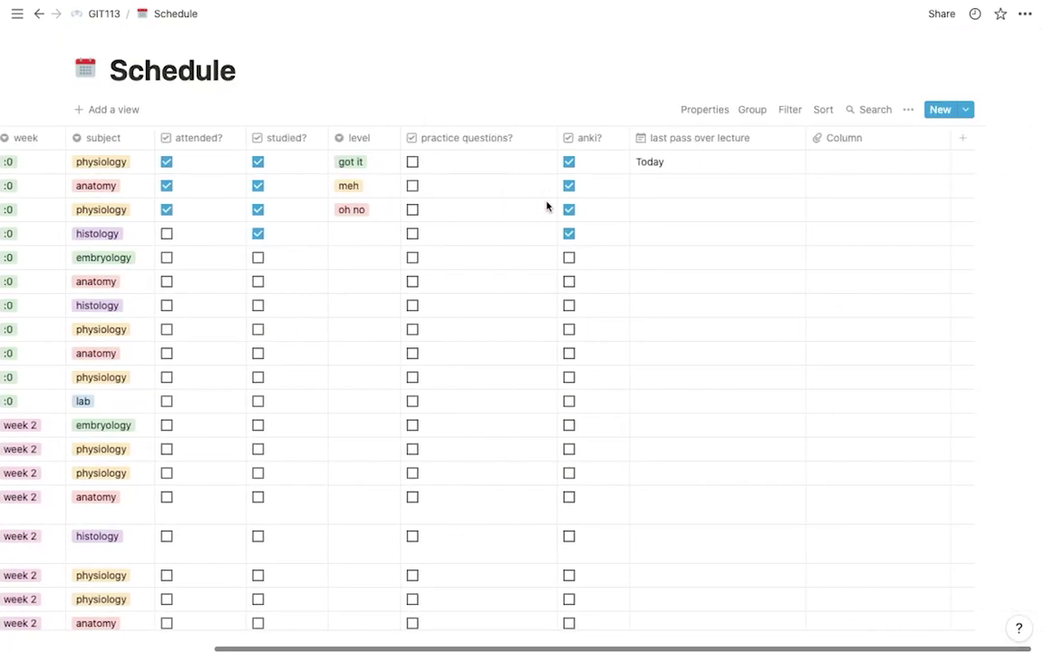
{"action": "left_click", "coordinate": [845, 140]}
{"action": "type", "text": "presentations"}
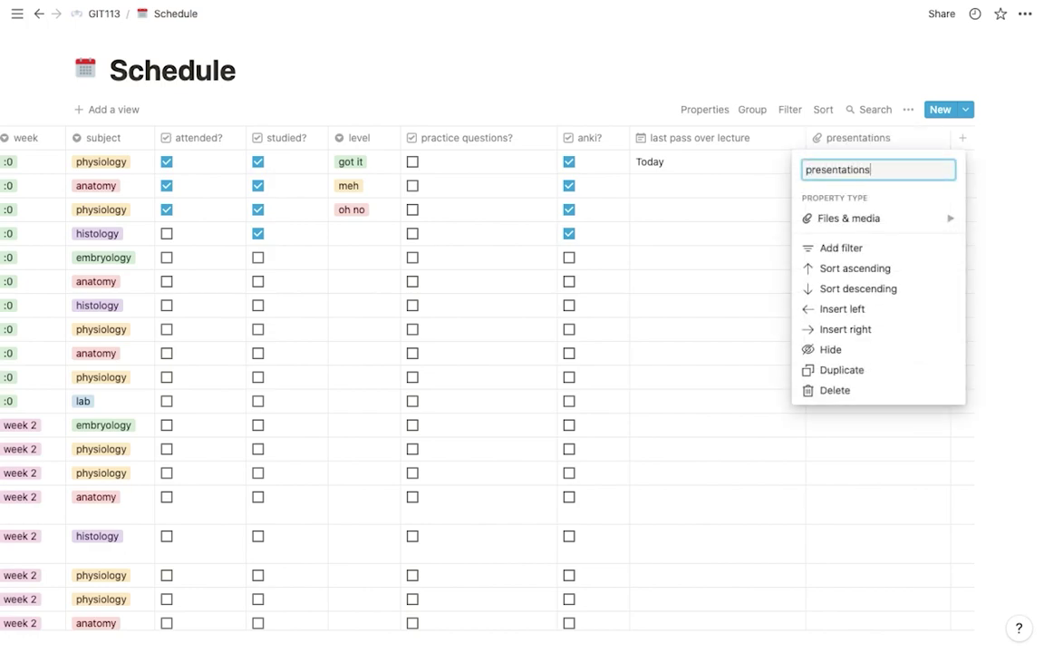
{"action": "key", "text": "Return"}
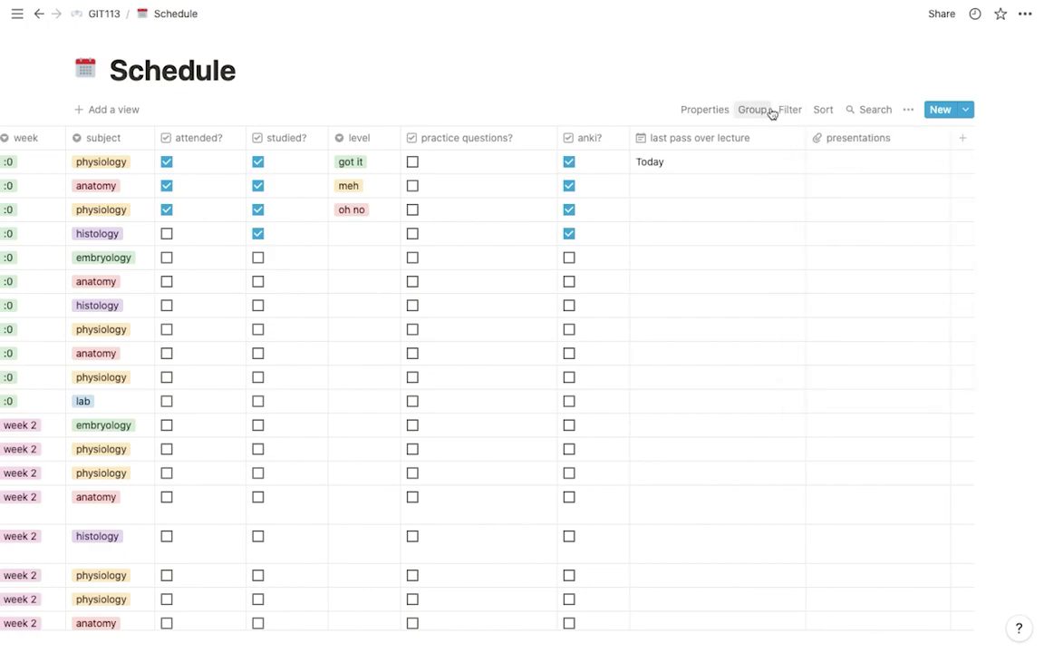
Look over the Schedule table's filter options.
{"action": "left_click", "coordinate": [789, 110]}
{"action": "left_click", "coordinate": [482, 231]}
{"action": "scroll", "coordinate": [482, 231], "scroll_direction": "left", "scroll_amount": 5}
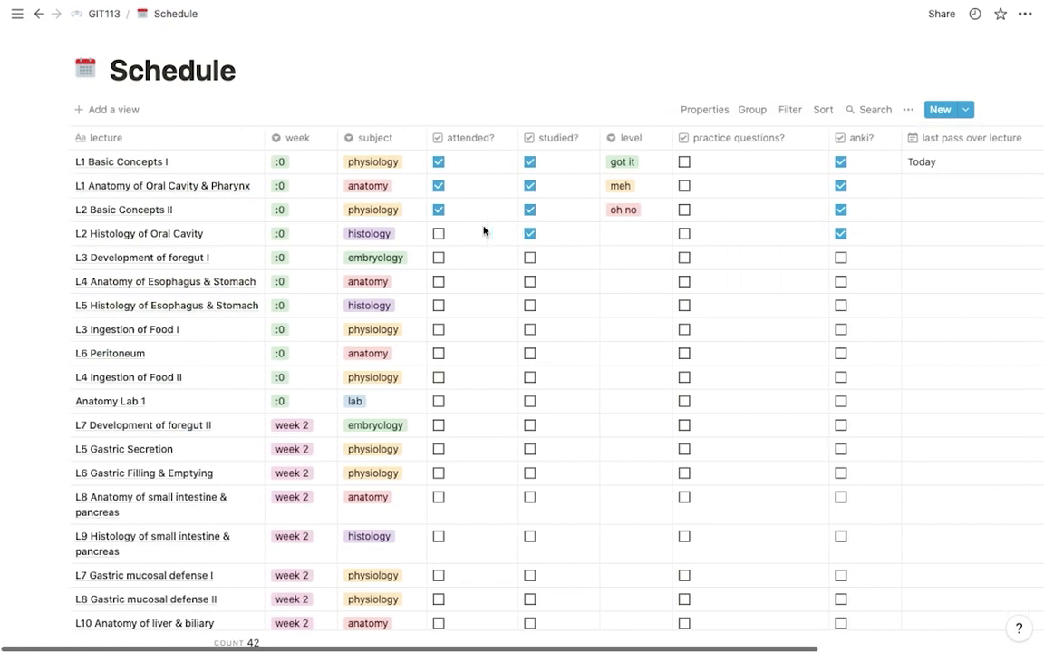
{"action": "left_click", "coordinate": [787, 111]}
{"action": "left_click", "coordinate": [662, 243]}
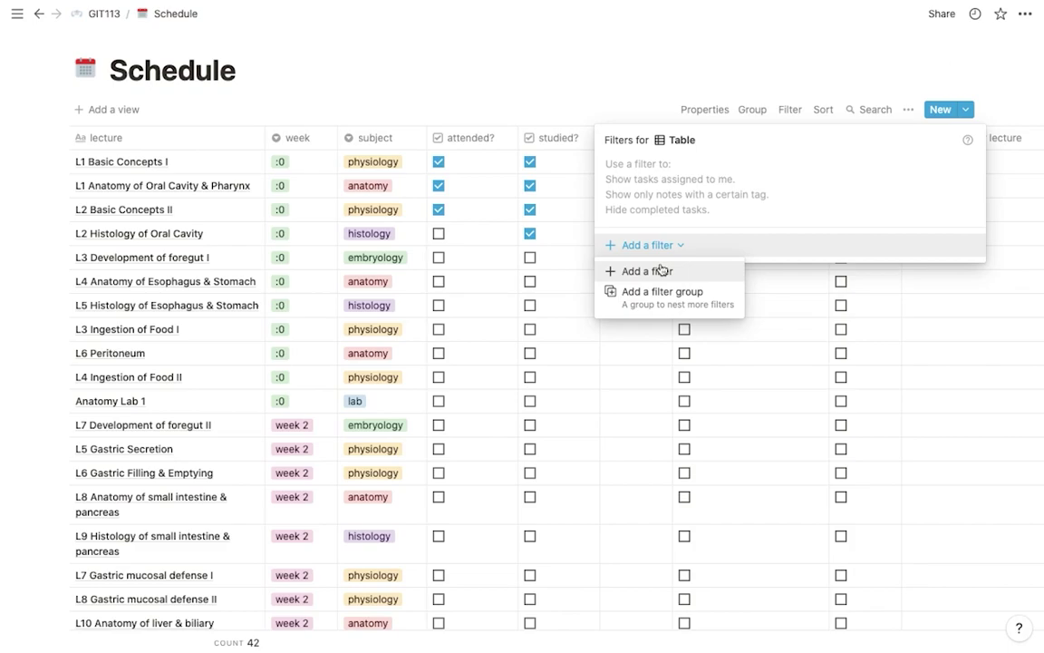
{"action": "left_click", "coordinate": [663, 270]}
{"action": "left_click", "coordinate": [689, 170]}
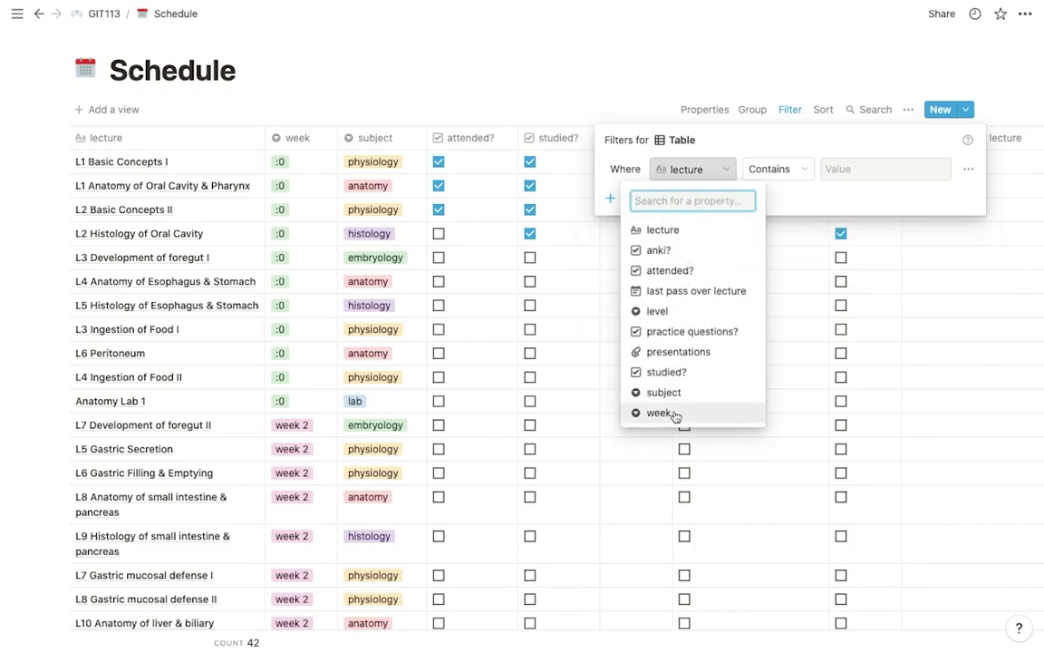
{"action": "left_click", "coordinate": [710, 415]}
{"action": "left_click", "coordinate": [862, 169]}
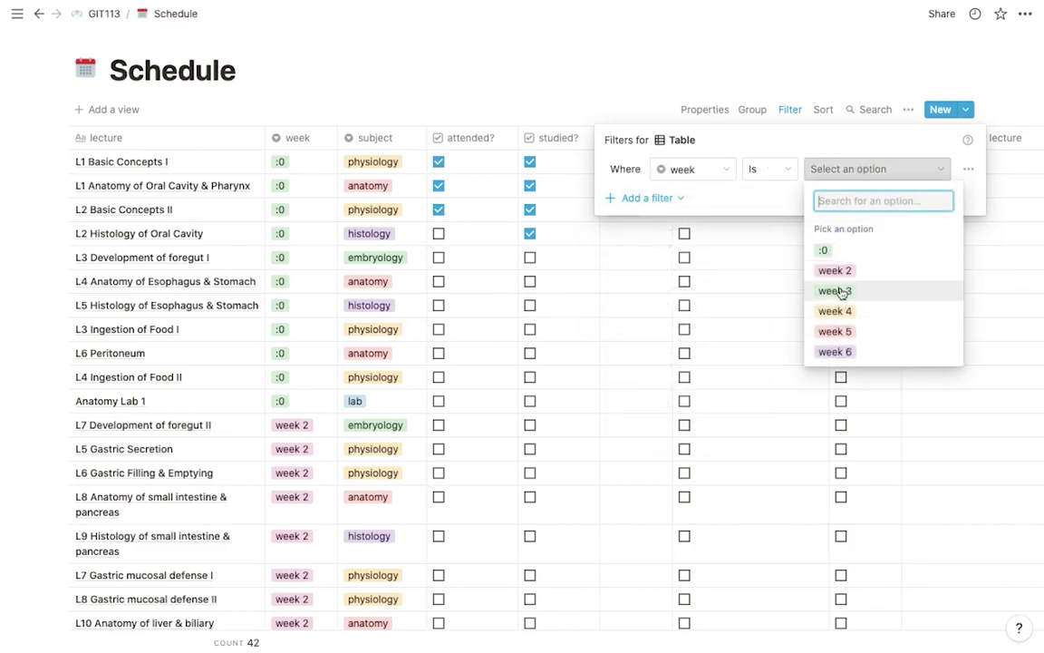
{"action": "left_click", "coordinate": [842, 292]}
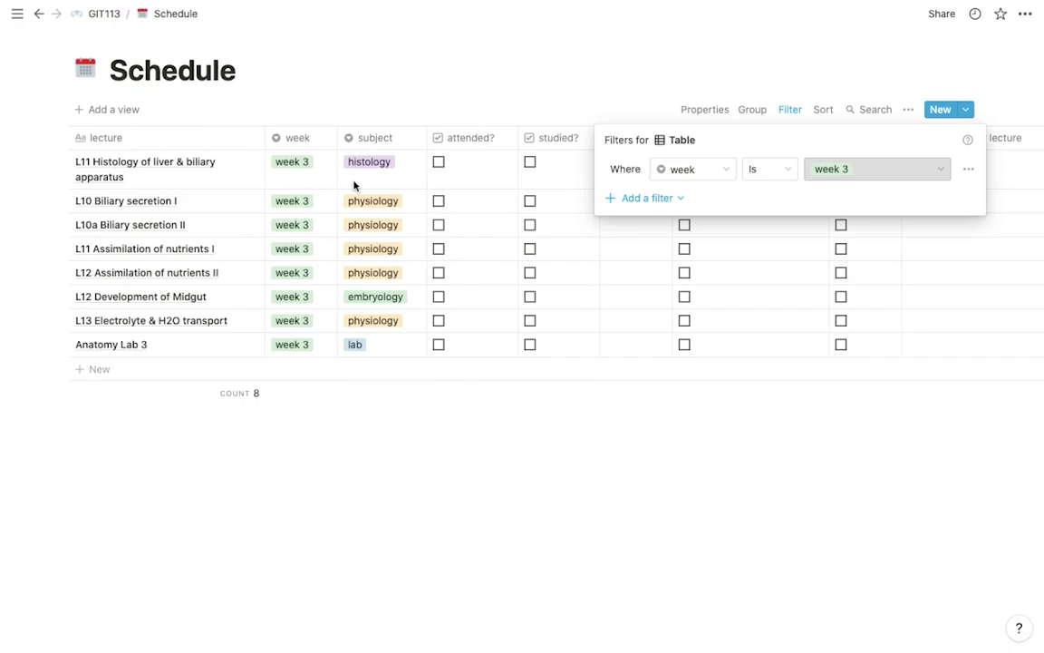
{"action": "left_click", "coordinate": [684, 170]}
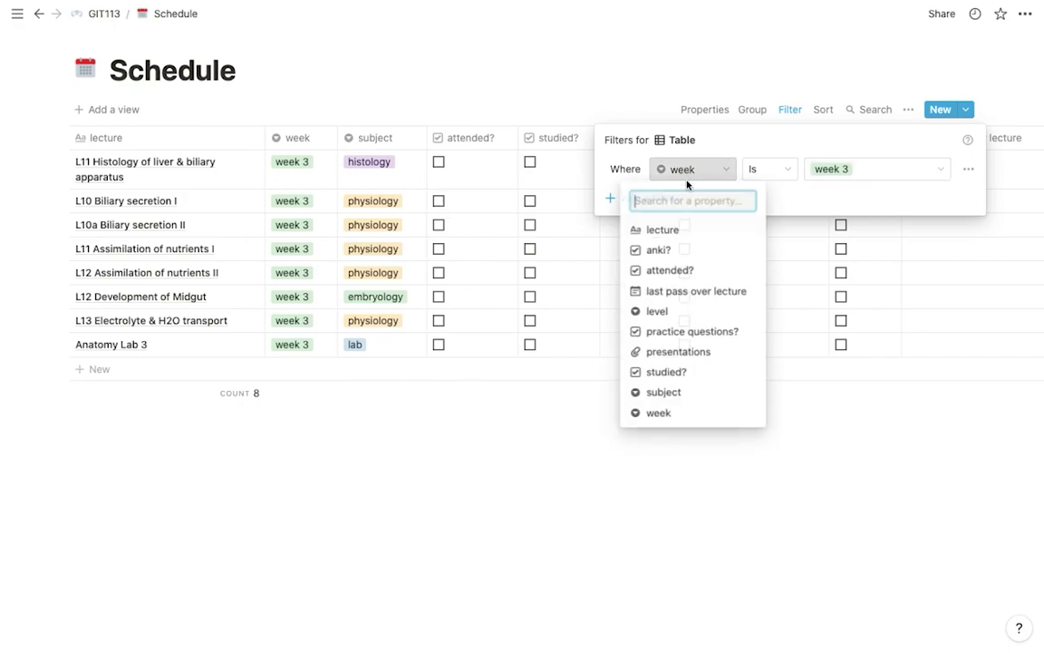
{"action": "left_click", "coordinate": [659, 393]}
{"action": "left_click", "coordinate": [839, 174]}
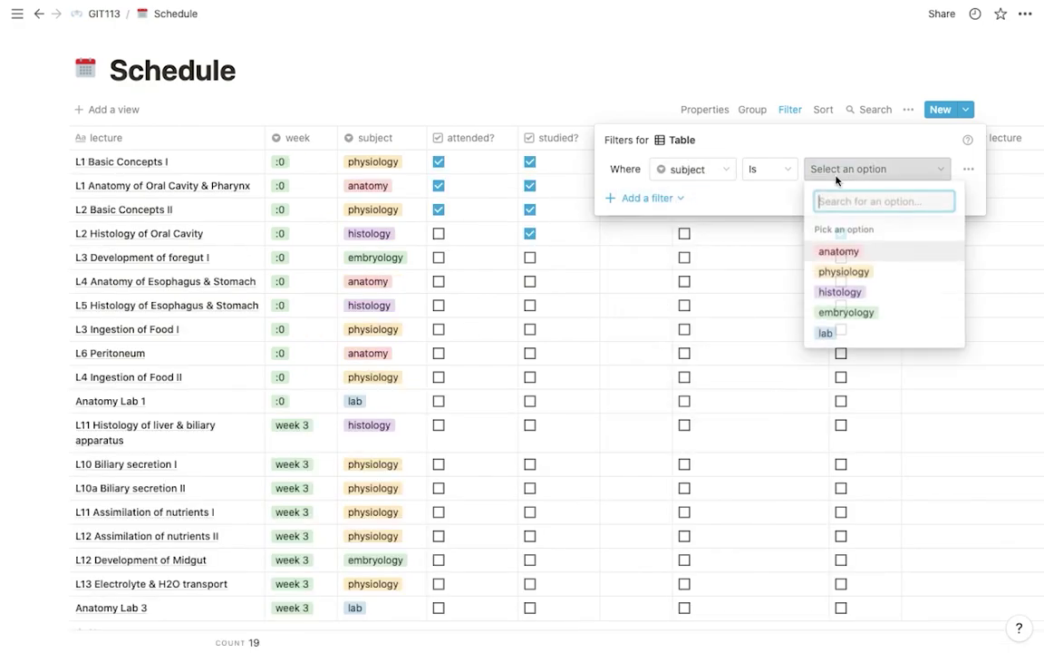
{"action": "left_click", "coordinate": [838, 292]}
{"action": "left_click", "coordinate": [721, 172]}
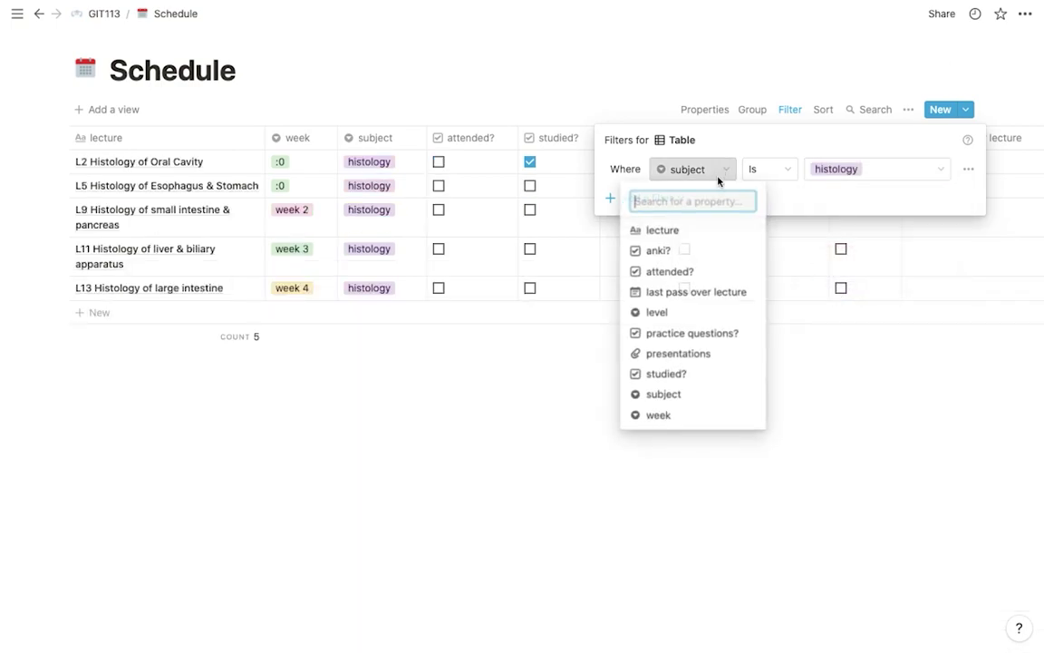
{"action": "left_click", "coordinate": [667, 372]}
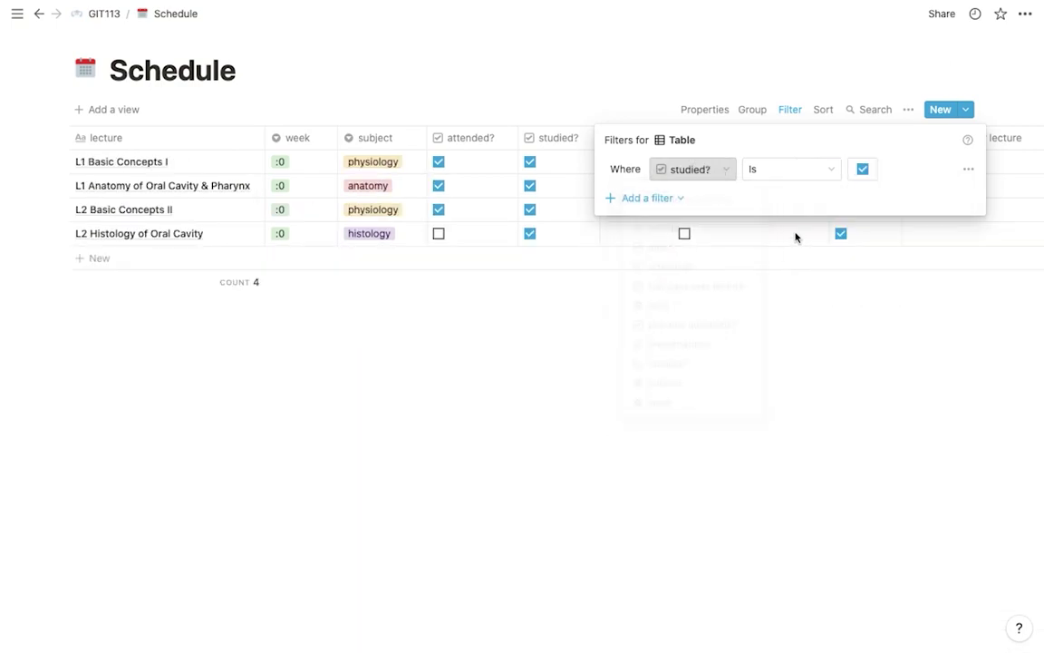
{"action": "left_click", "coordinate": [863, 167]}
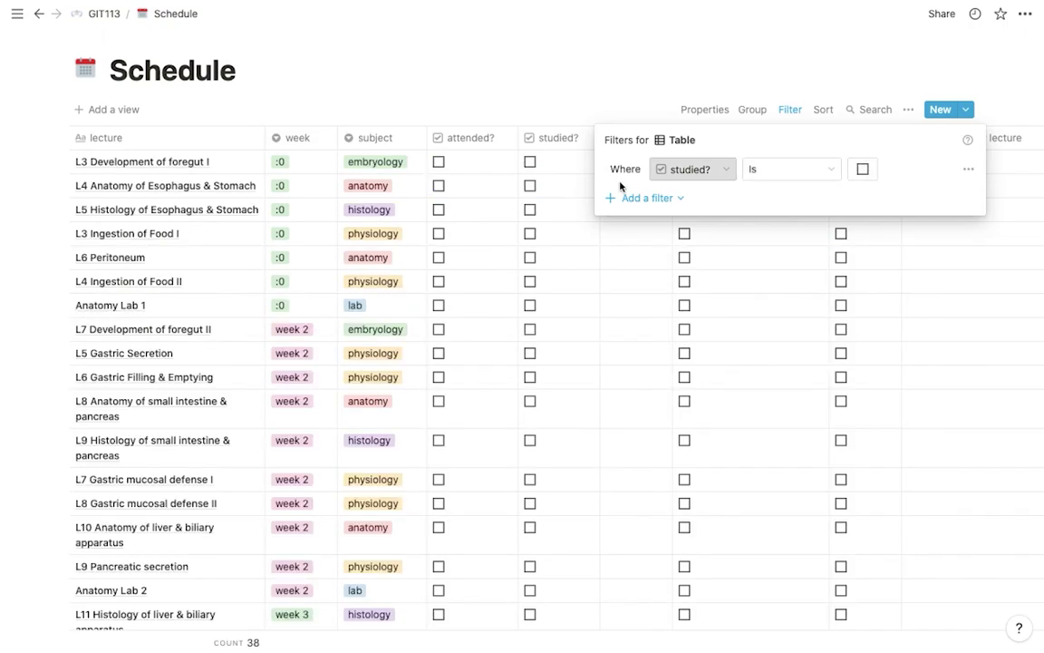
{"action": "left_click", "coordinate": [967, 169]}
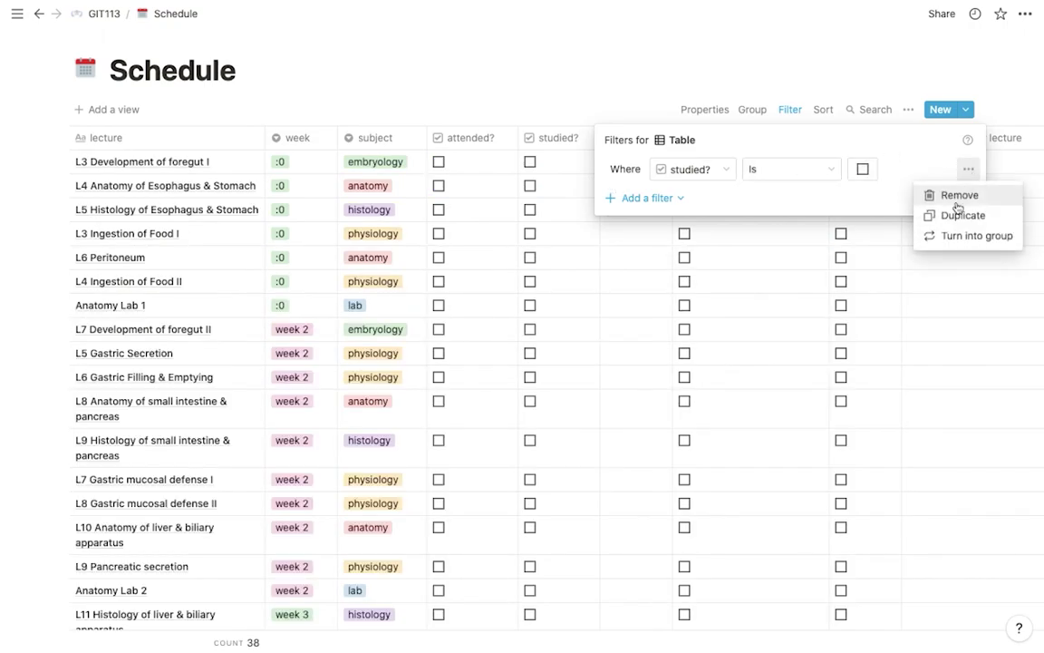
{"action": "left_click", "coordinate": [948, 195]}
{"action": "left_click", "coordinate": [414, 238]}
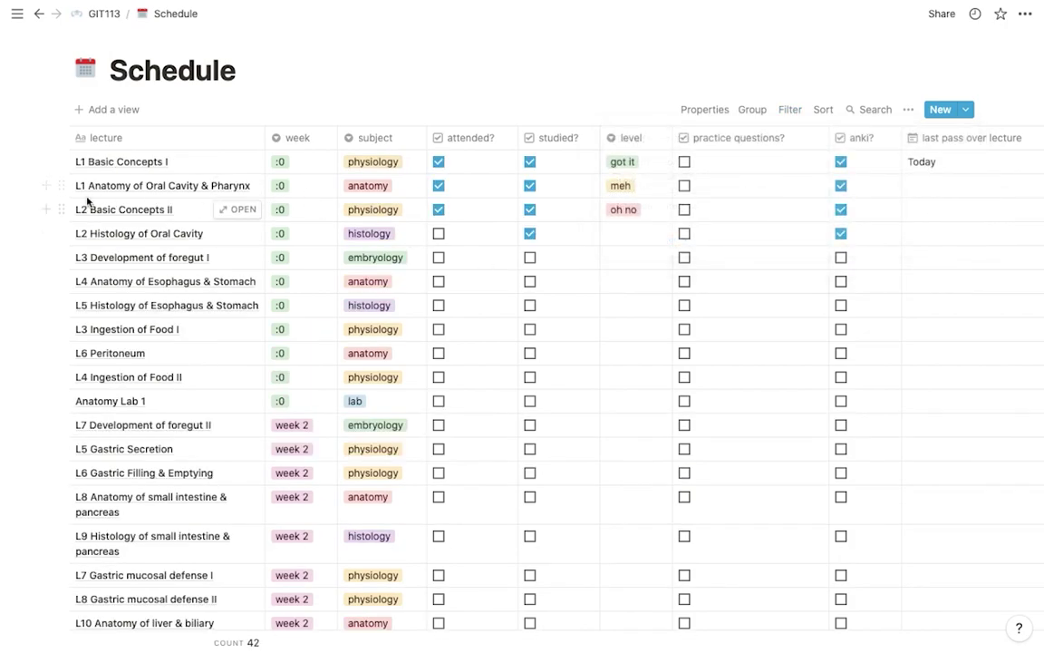
Retitle the first lecture 'hello :)' and move L1 Anatomy of Oral Cavity below L2 Basic Concepts II.
{"action": "left_click", "coordinate": [120, 162]}
{"action": "triple_click", "coordinate": [120, 162]}
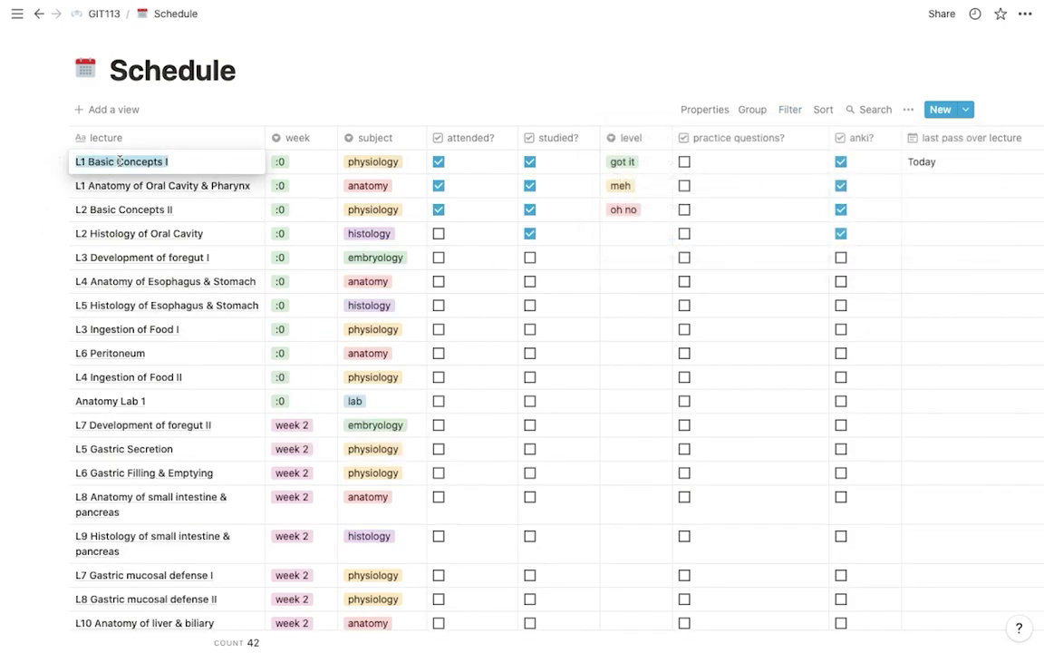
{"action": "type", "text": "hello"}
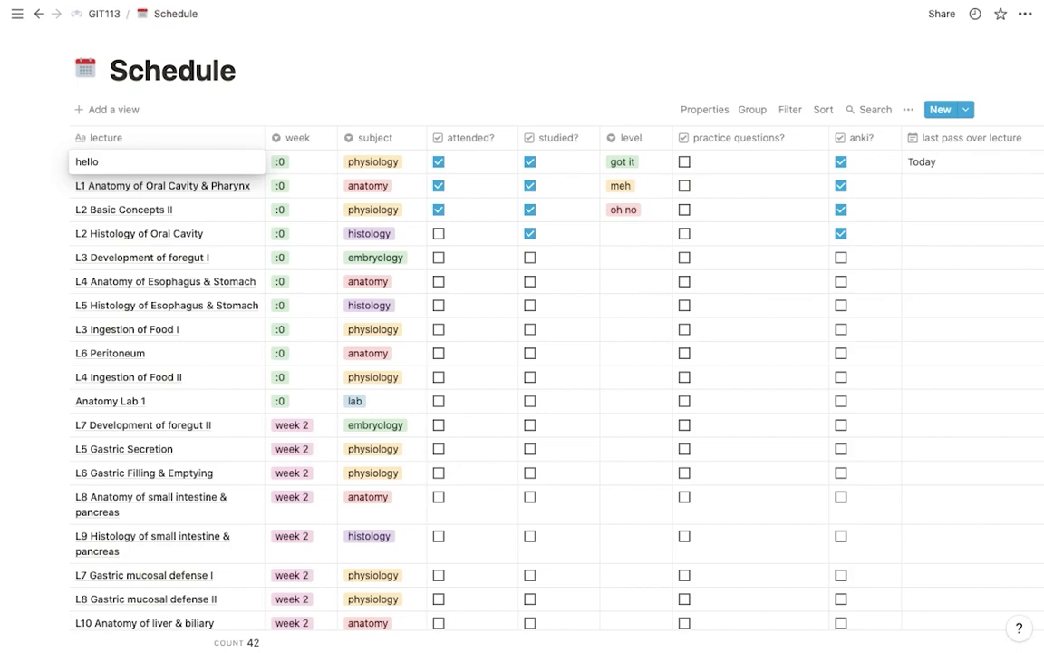
{"action": "type", "text": " :)"}
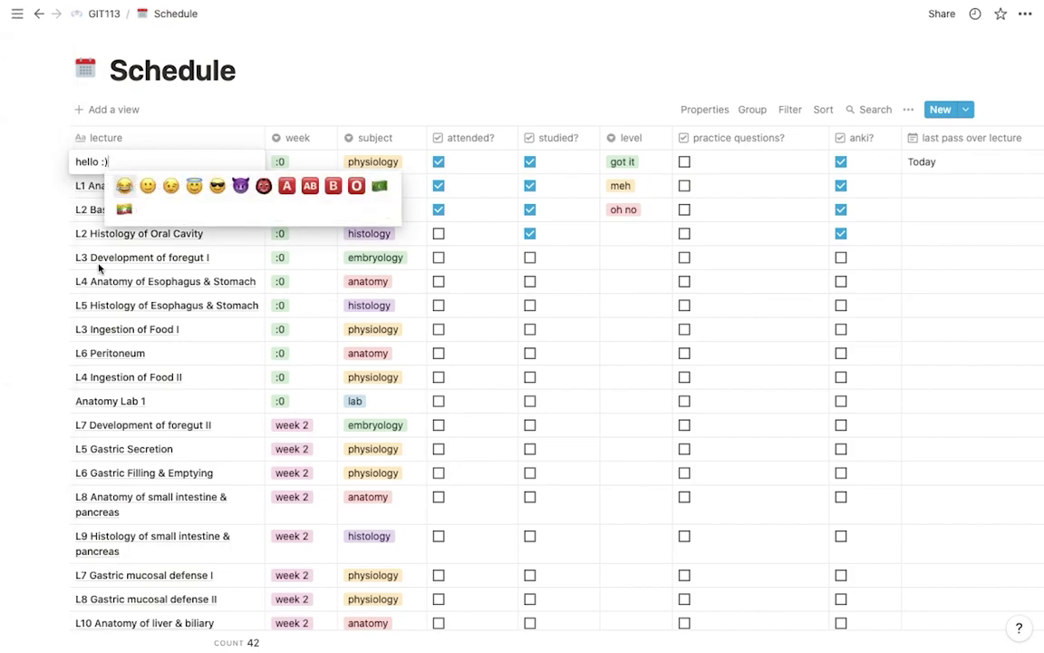
{"action": "key", "text": "Escape"}
{"action": "left_click_drag", "start_coordinate": [66, 207], "coordinate": [62, 212]}
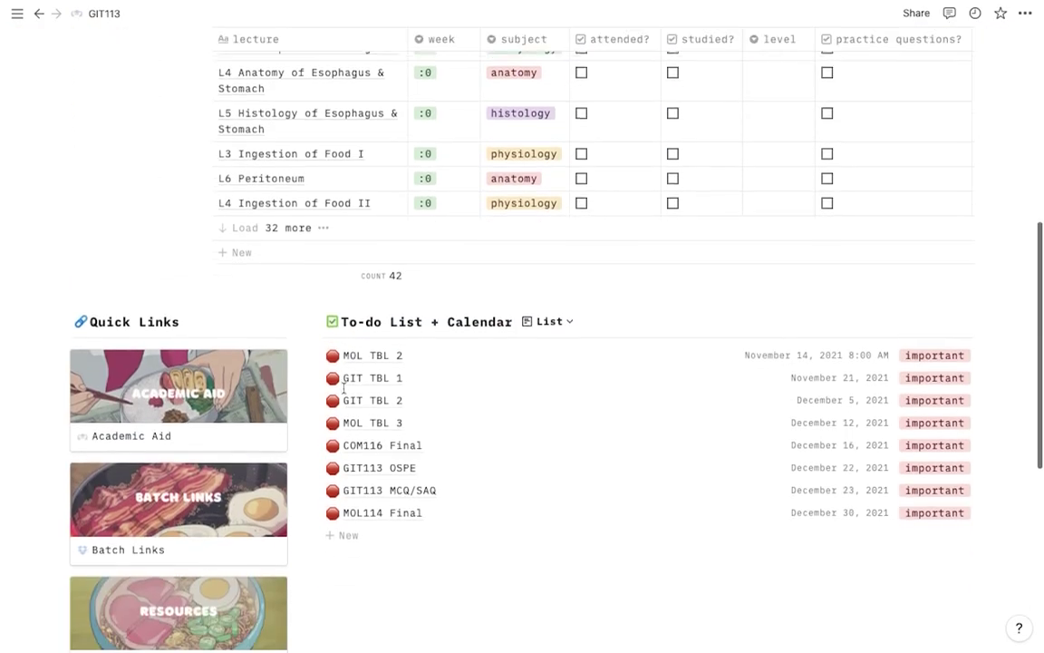
{"action": "scroll", "coordinate": [345, 396], "scroll_direction": "down", "scroll_amount": 3}
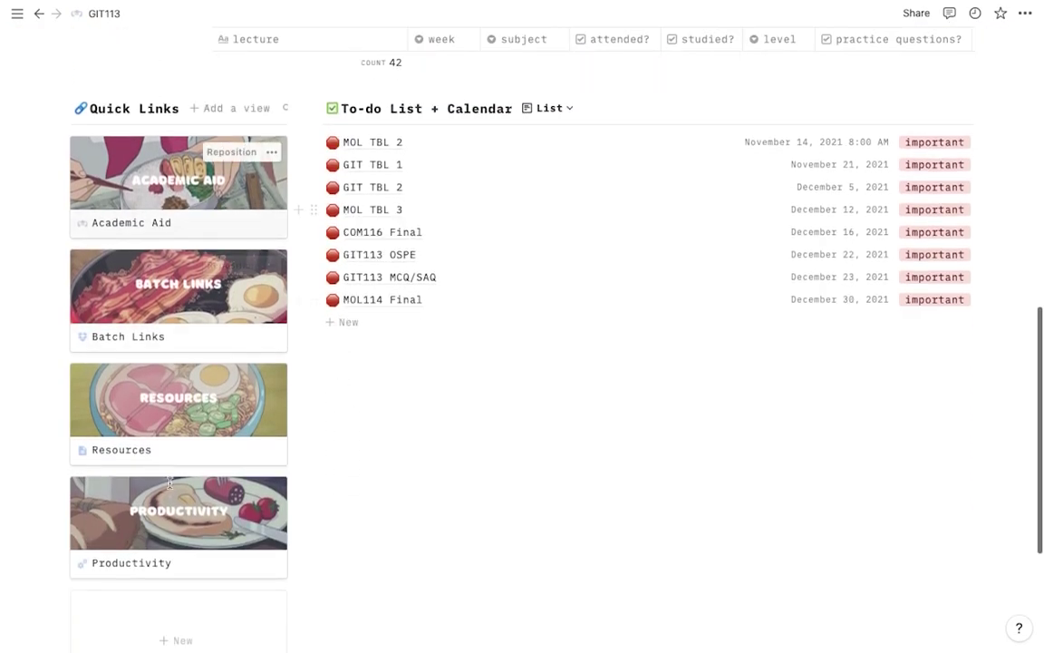
Peek at the Academic Aid and Batch Links quick-link cards, then start the Resources preview.
{"action": "left_click", "coordinate": [233, 194]}
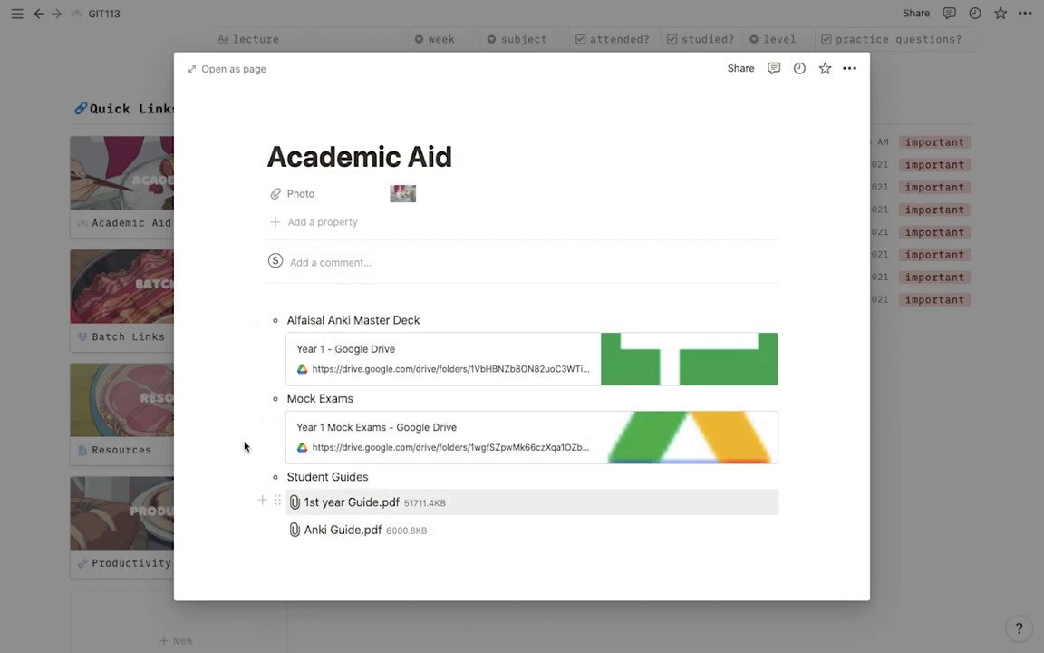
{"action": "left_click", "coordinate": [141, 357]}
{"action": "left_click", "coordinate": [143, 357]}
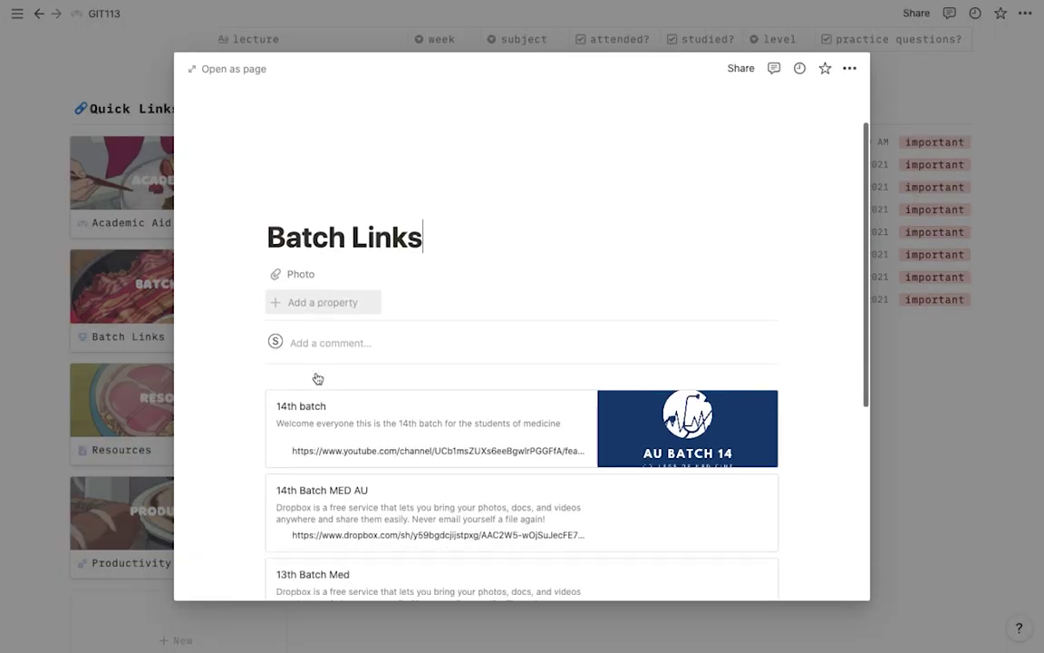
{"action": "scroll", "coordinate": [317, 378], "scroll_direction": "down", "scroll_amount": 8}
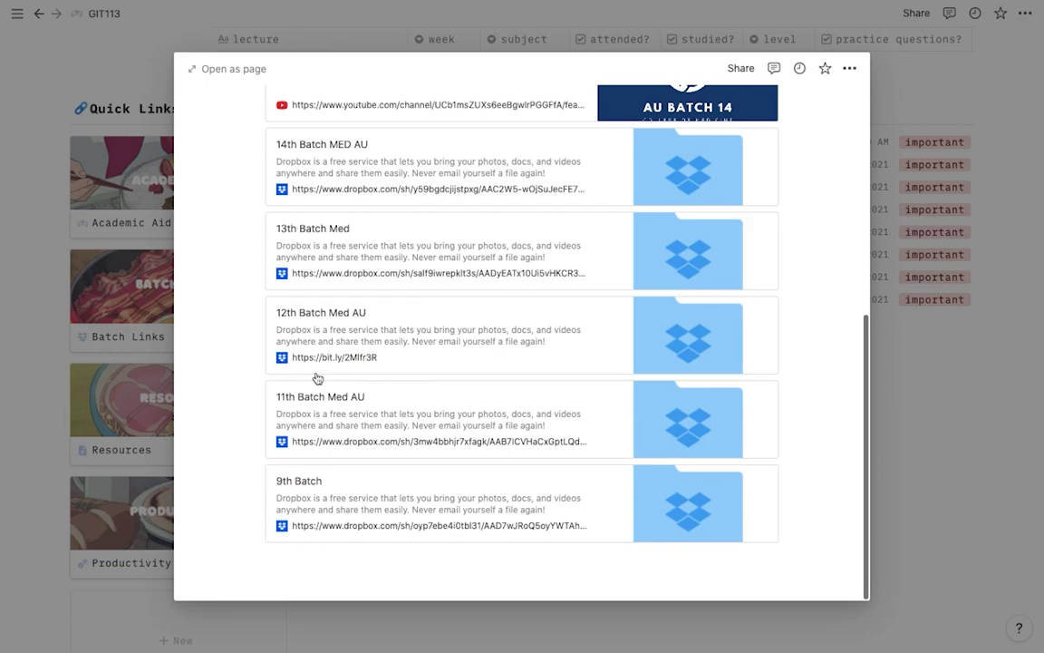
{"action": "scroll", "coordinate": [318, 378], "scroll_direction": "up", "scroll_amount": 8}
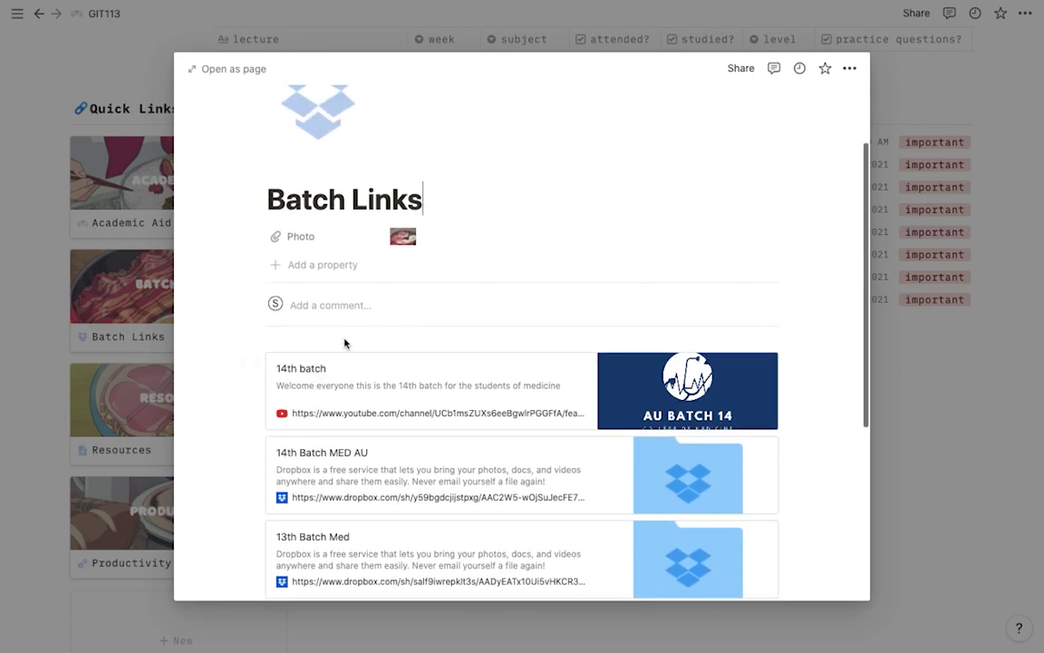
{"action": "left_click", "coordinate": [128, 345]}
{"action": "left_click", "coordinate": [128, 394]}
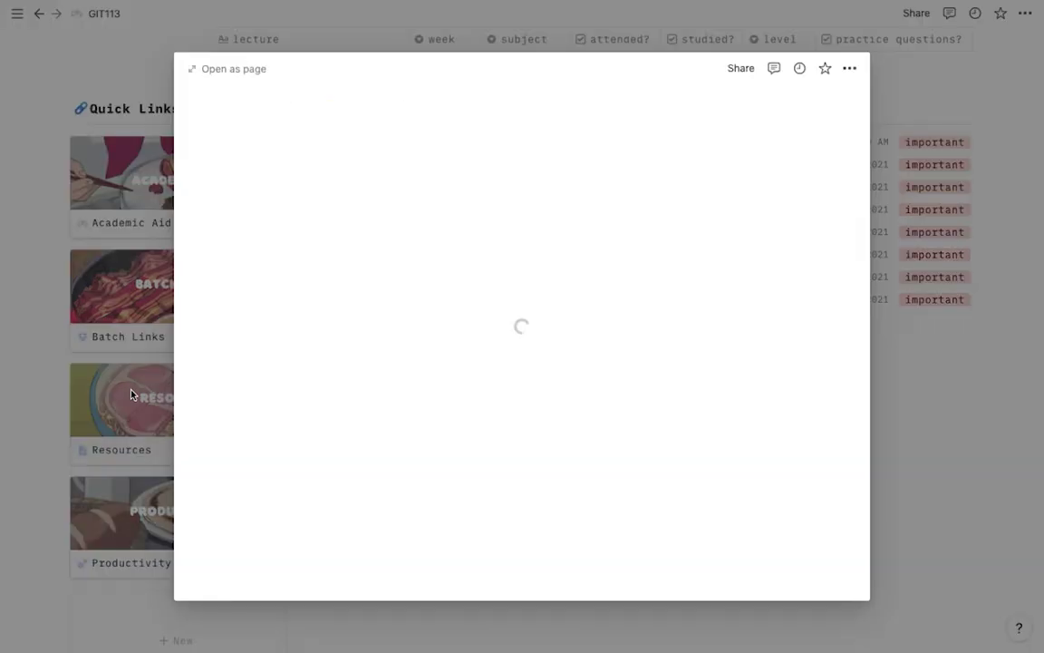
Scroll through the Resources quick-link preview and close it.
{"action": "scroll", "coordinate": [303, 430], "scroll_direction": "down", "scroll_amount": 4}
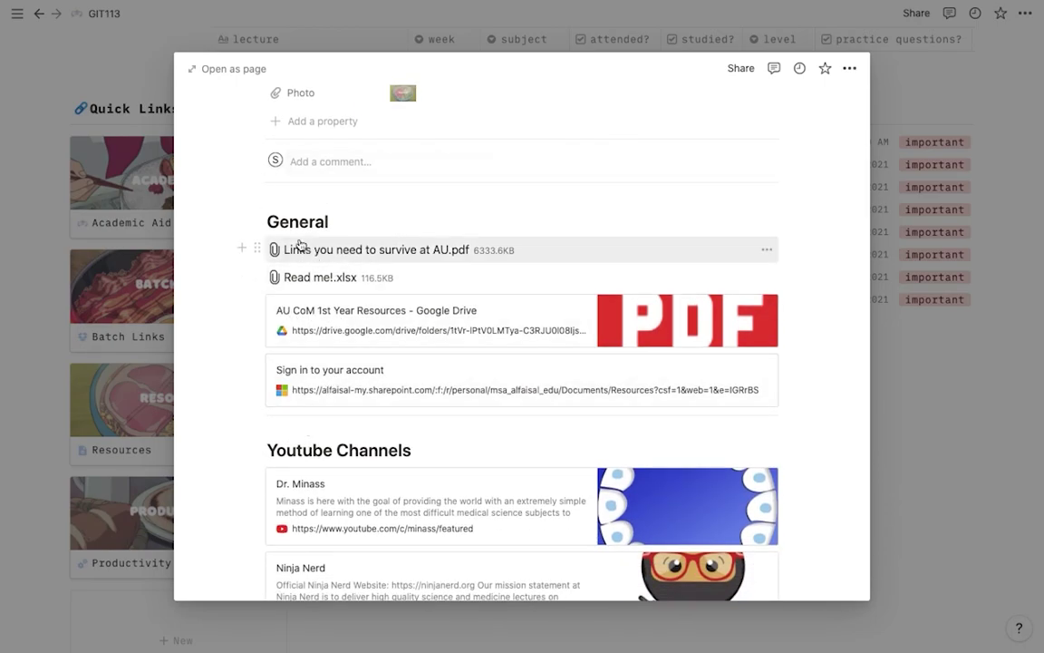
{"action": "scroll", "coordinate": [299, 245], "scroll_direction": "down", "scroll_amount": 1}
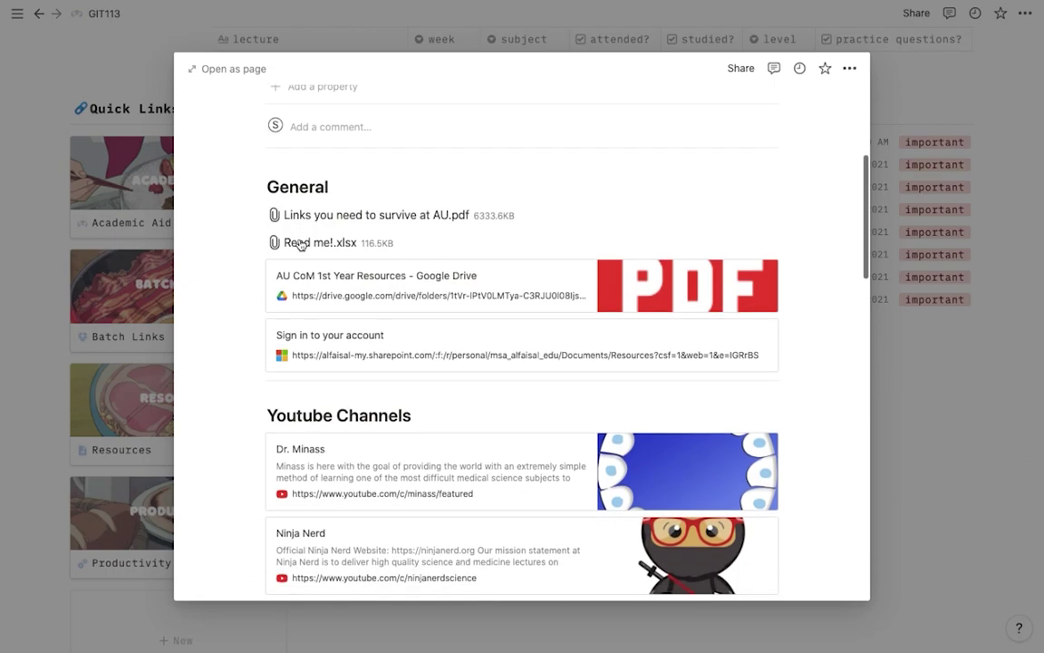
{"action": "scroll", "coordinate": [299, 244], "scroll_direction": "down", "scroll_amount": 5}
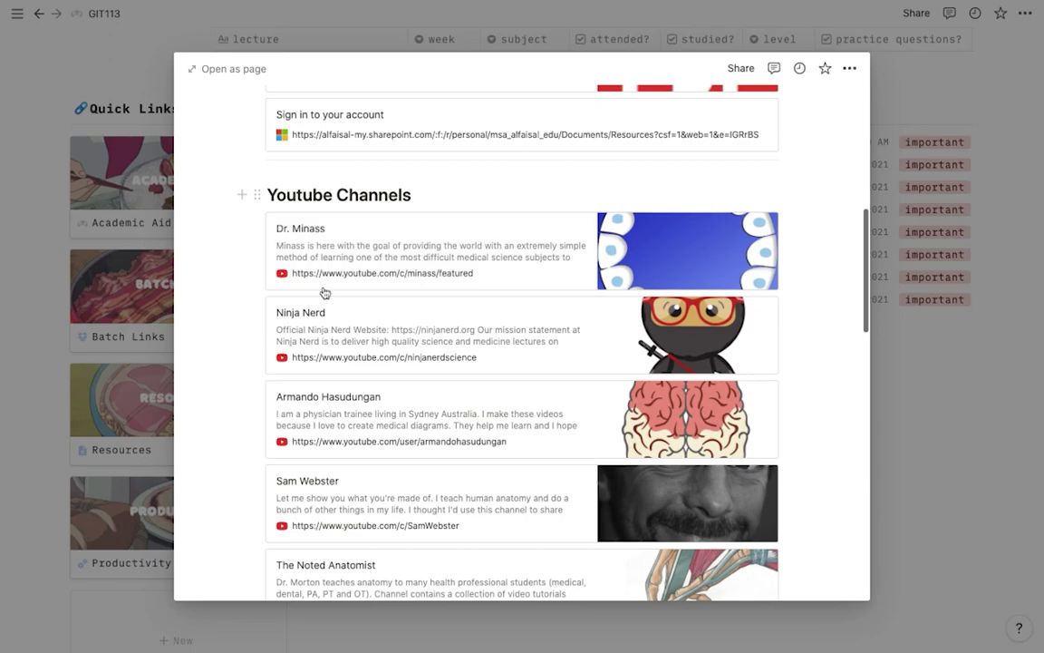
{"action": "scroll", "coordinate": [324, 291], "scroll_direction": "down", "scroll_amount": 6}
{"action": "scroll", "coordinate": [324, 291], "scroll_direction": "down", "scroll_amount": 2}
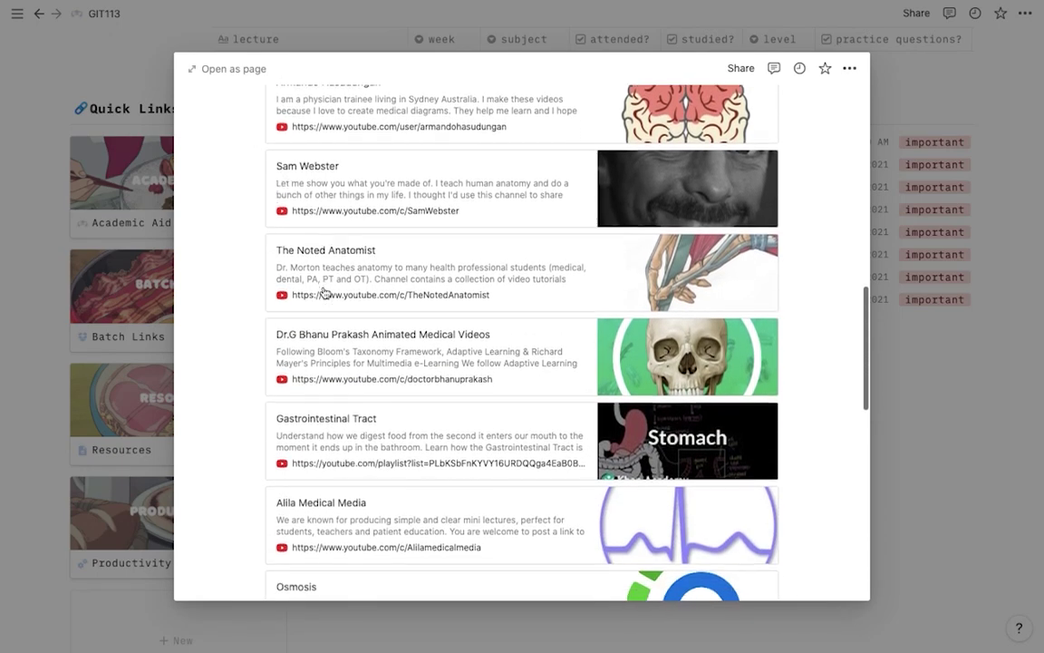
{"action": "scroll", "coordinate": [324, 291], "scroll_direction": "up", "scroll_amount": 8}
{"action": "scroll", "coordinate": [324, 291], "scroll_direction": "up", "scroll_amount": 1}
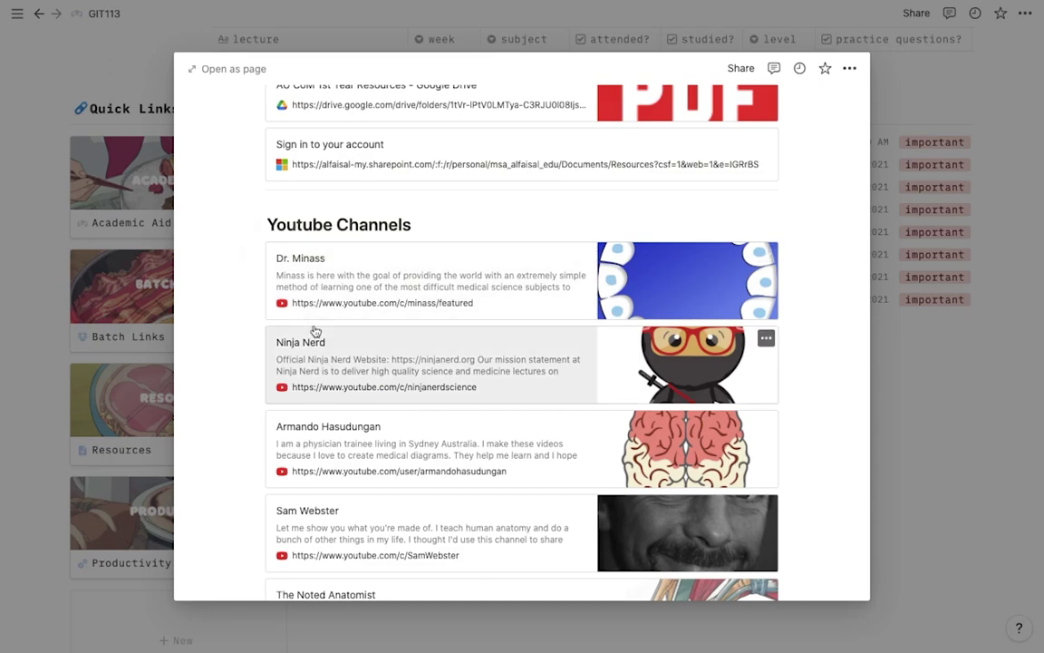
{"action": "scroll", "coordinate": [312, 332], "scroll_direction": "down", "scroll_amount": 15}
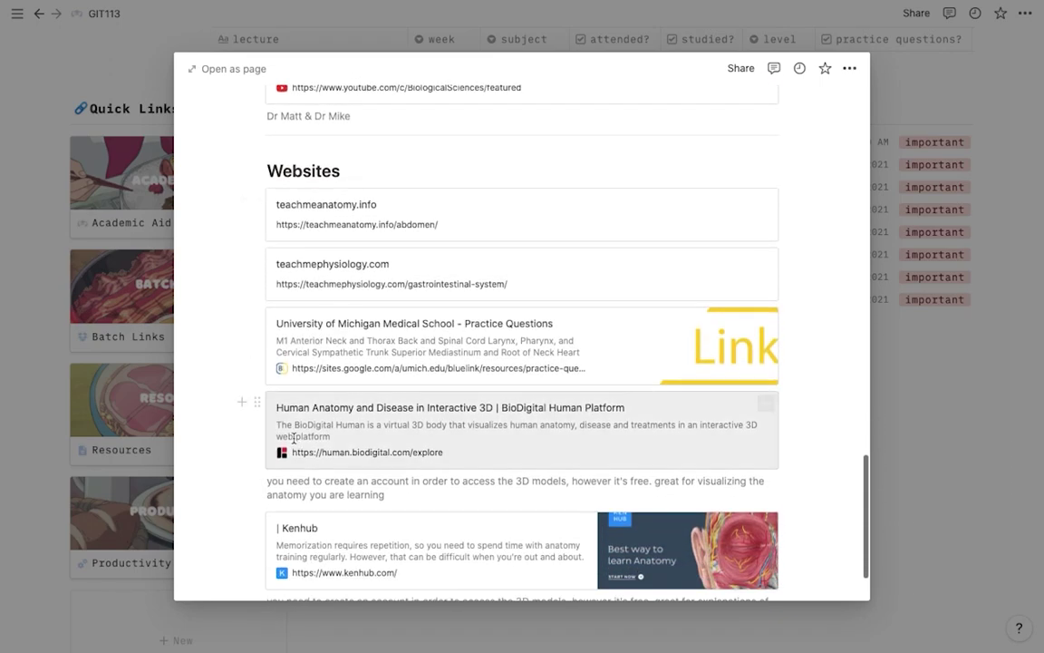
{"action": "scroll", "coordinate": [272, 408], "scroll_direction": "down", "scroll_amount": 1}
{"action": "left_click", "coordinate": [140, 513]}
Preview the Productivity quick-link page, then close it to return to GIT113.
{"action": "left_click", "coordinate": [104, 513]}
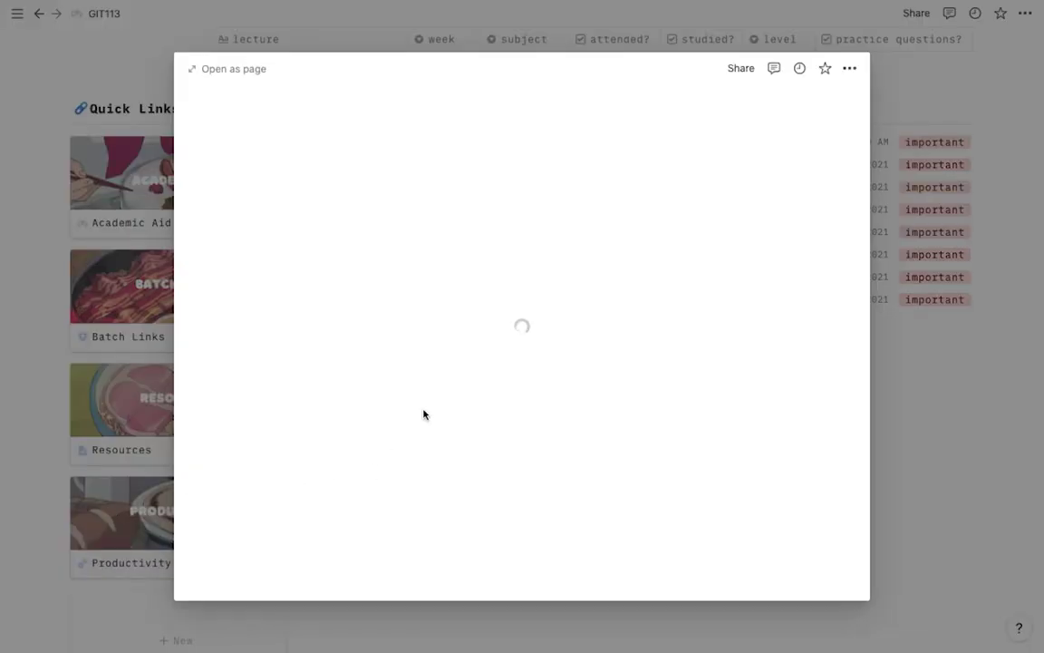
{"action": "scroll", "coordinate": [458, 390], "scroll_direction": "down", "scroll_amount": 1}
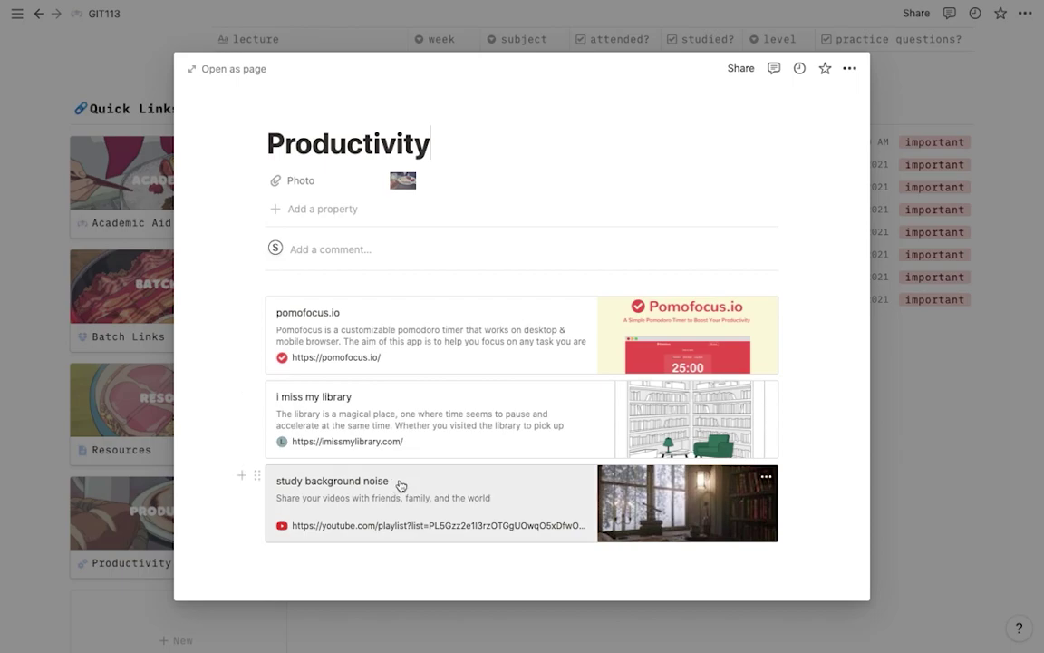
{"action": "left_click", "coordinate": [136, 372]}
{"action": "scroll", "coordinate": [251, 331], "scroll_direction": "up", "scroll_amount": 3}
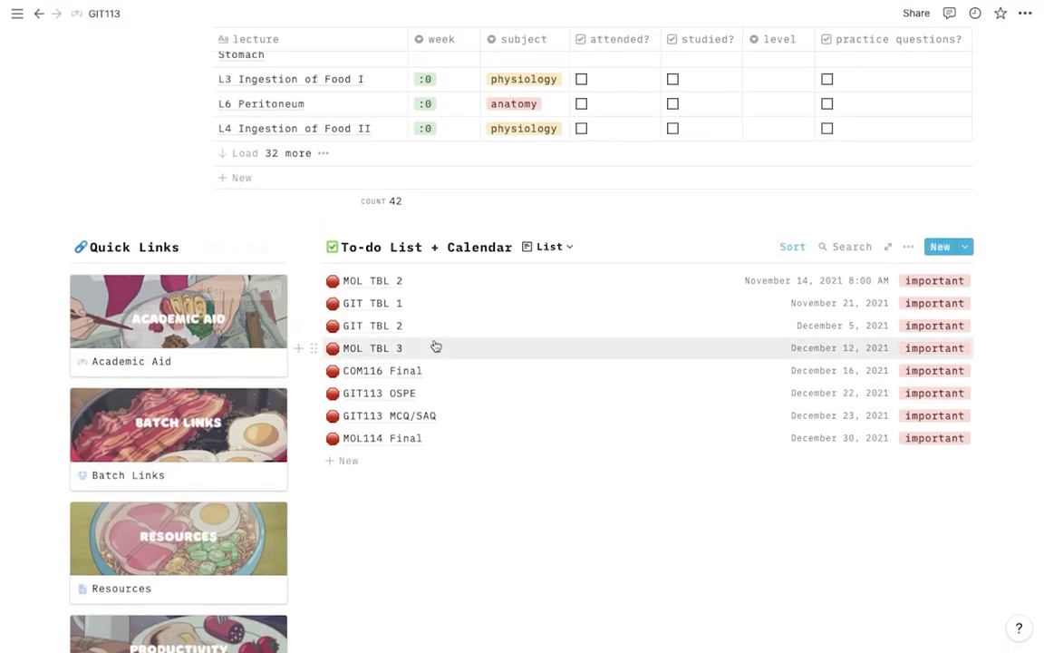
Switch the to-dos to Calendar view showing November 2021 and start an entry on November 15.
{"action": "scroll", "coordinate": [398, 318], "scroll_direction": "up", "scroll_amount": 1}
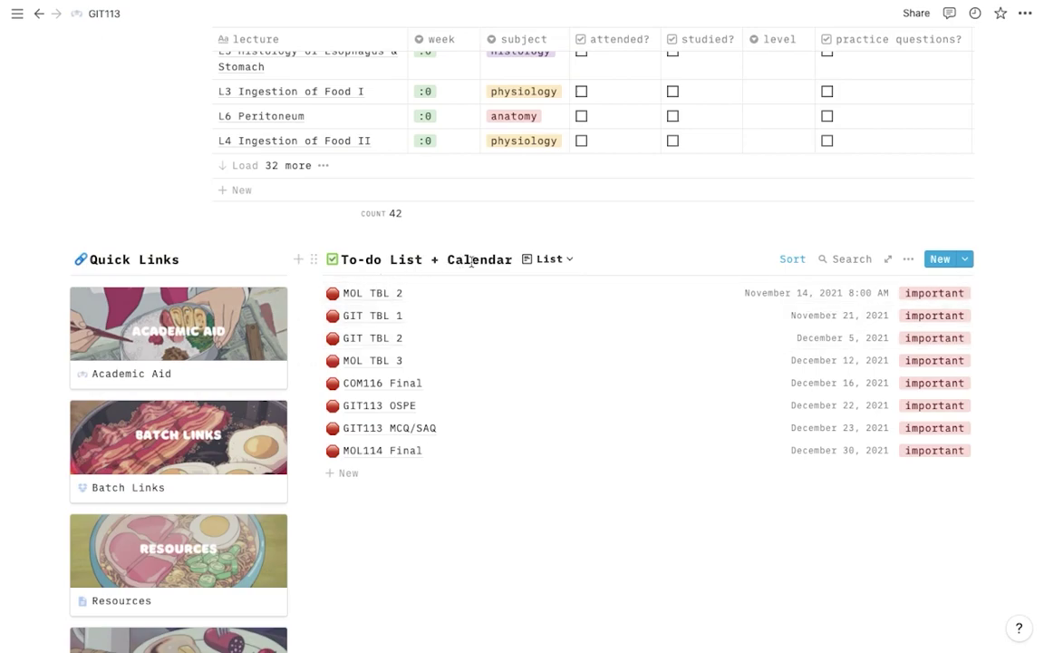
{"action": "left_click", "coordinate": [551, 260]}
{"action": "left_click", "coordinate": [495, 331]}
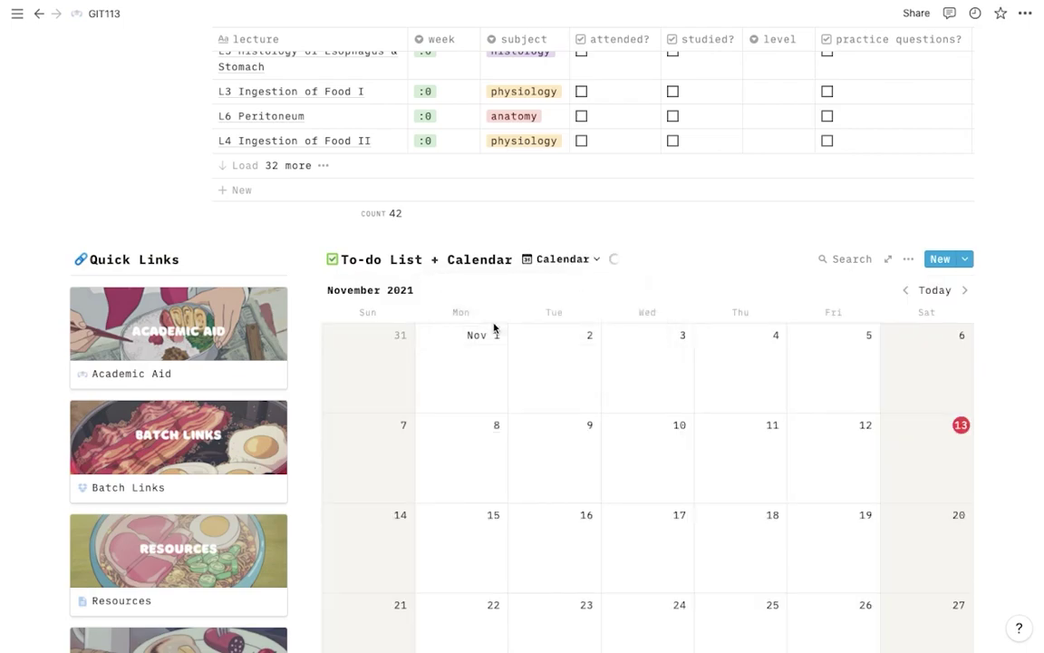
{"action": "scroll", "coordinate": [609, 343], "scroll_direction": "down", "scroll_amount": 2}
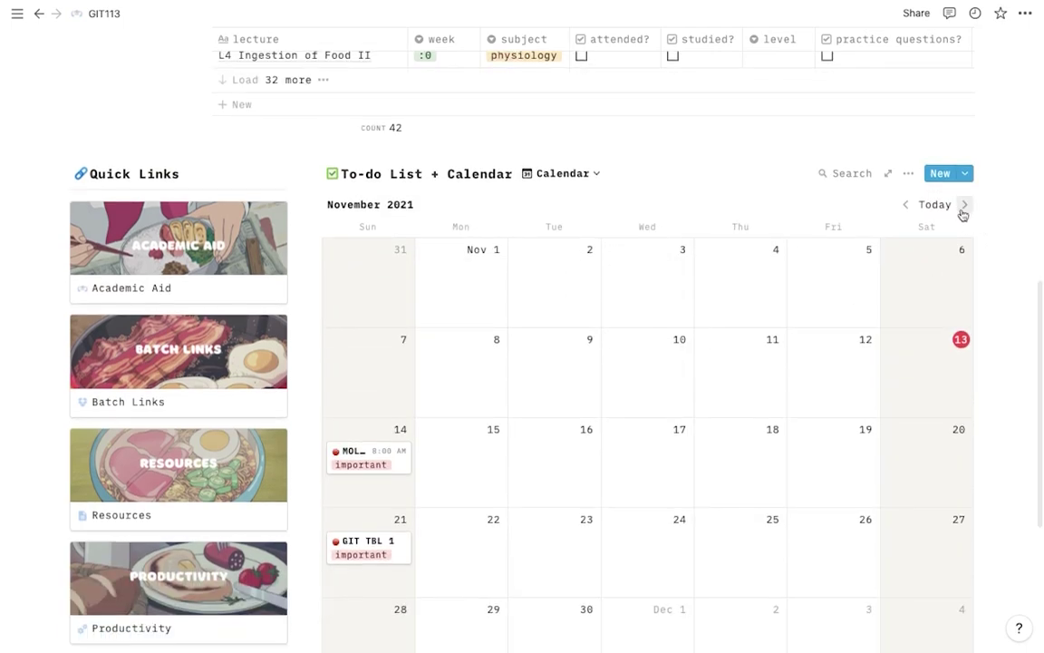
{"action": "left_click", "coordinate": [964, 205]}
{"action": "scroll", "coordinate": [807, 301], "scroll_direction": "down", "scroll_amount": 2}
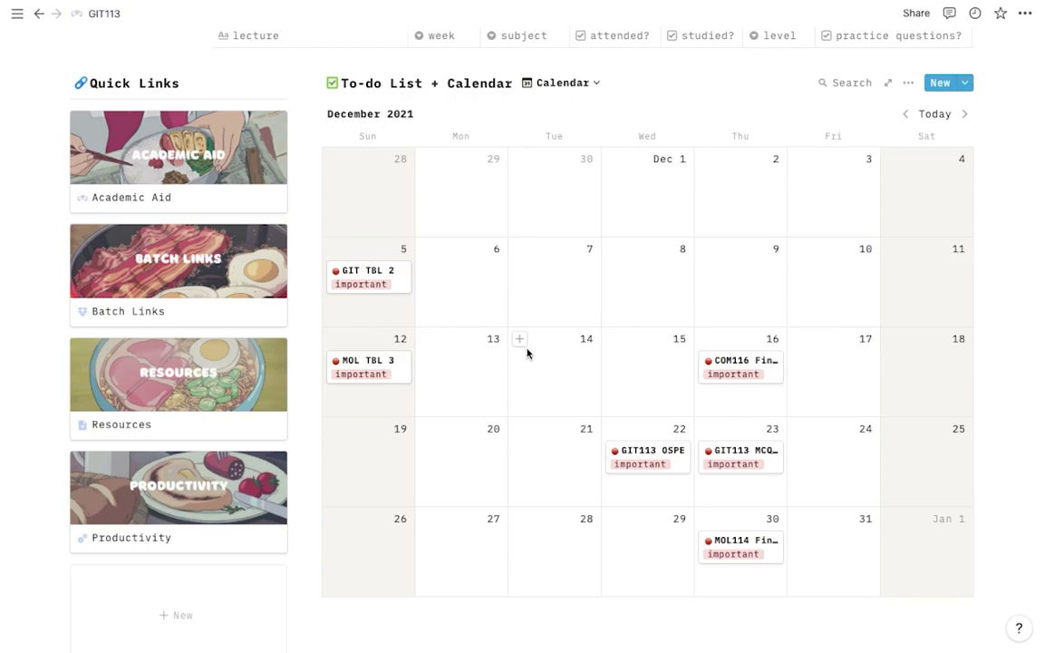
{"action": "left_click", "coordinate": [905, 115]}
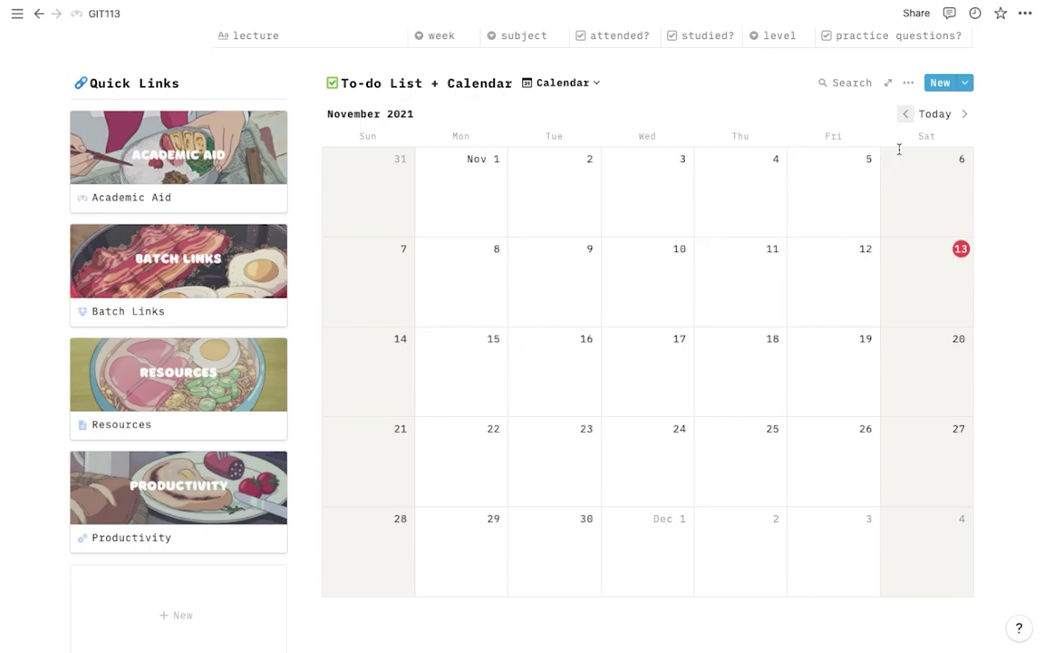
{"action": "left_click", "coordinate": [427, 340]}
Give the new November 15 entry a time of 2:00 PM.
{"action": "left_click", "coordinate": [475, 187]}
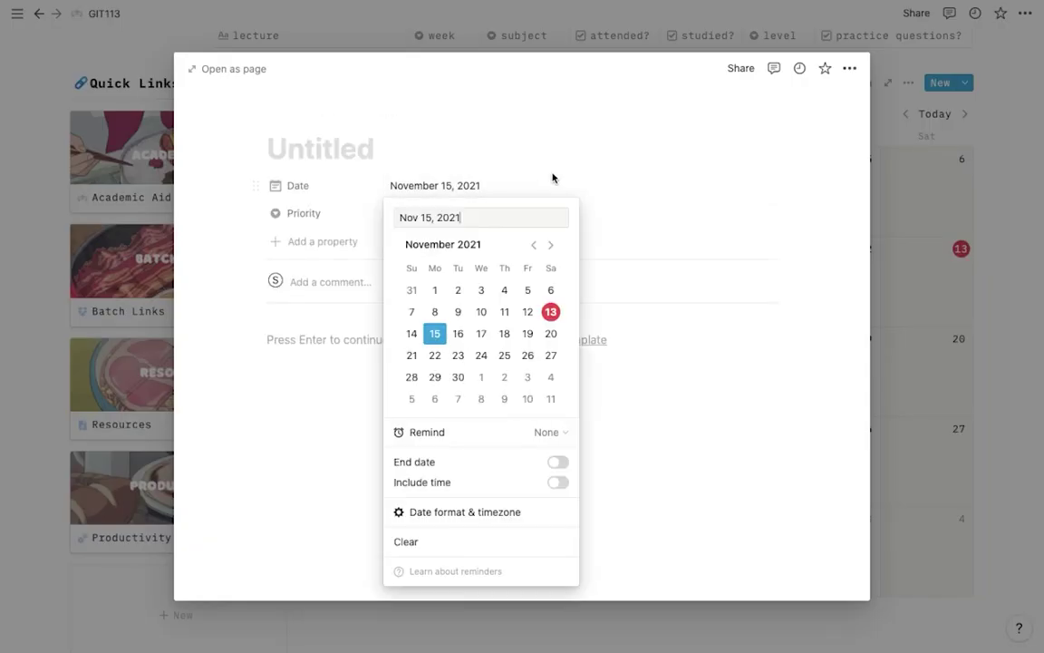
{"action": "left_click", "coordinate": [558, 483]}
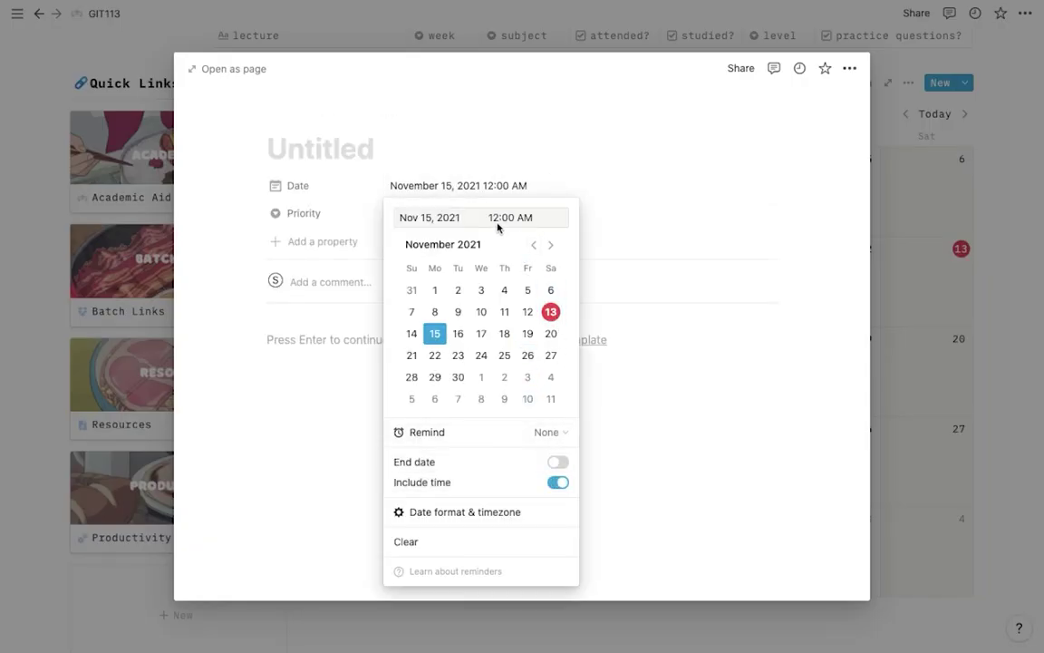
{"action": "type", "text": "2"}
{"action": "left_click", "coordinate": [515, 218]}
{"action": "key", "text": "BackSpace"}
{"action": "key", "text": "Return"}
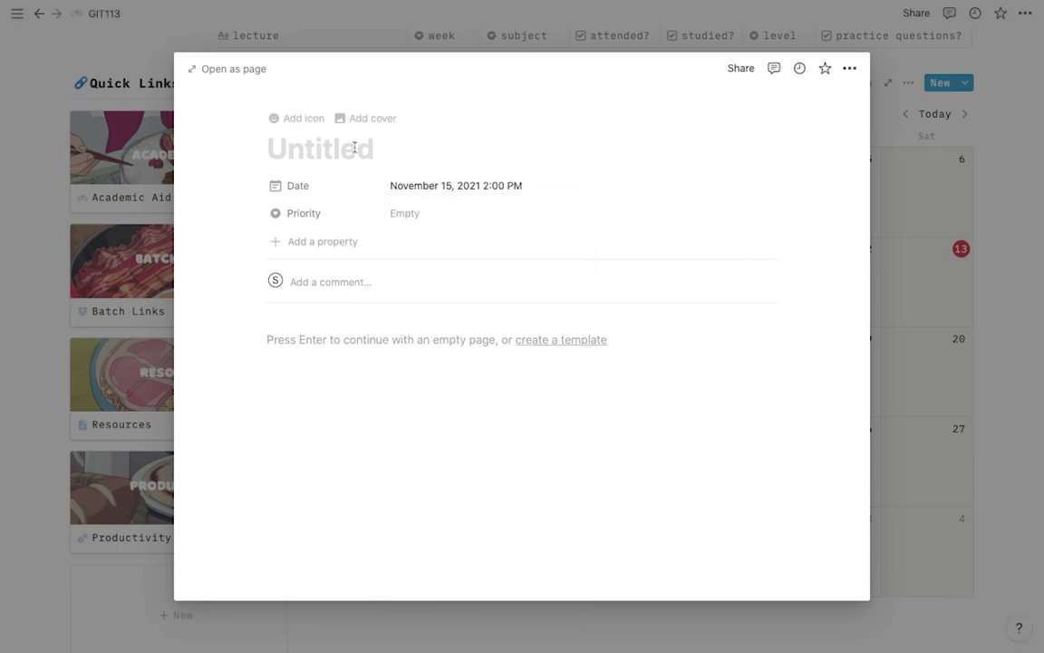
Title the entry 'Meeting', give it the people silhouettes emoji icon and priority could wait.
{"action": "type", "text": "Meeting"}
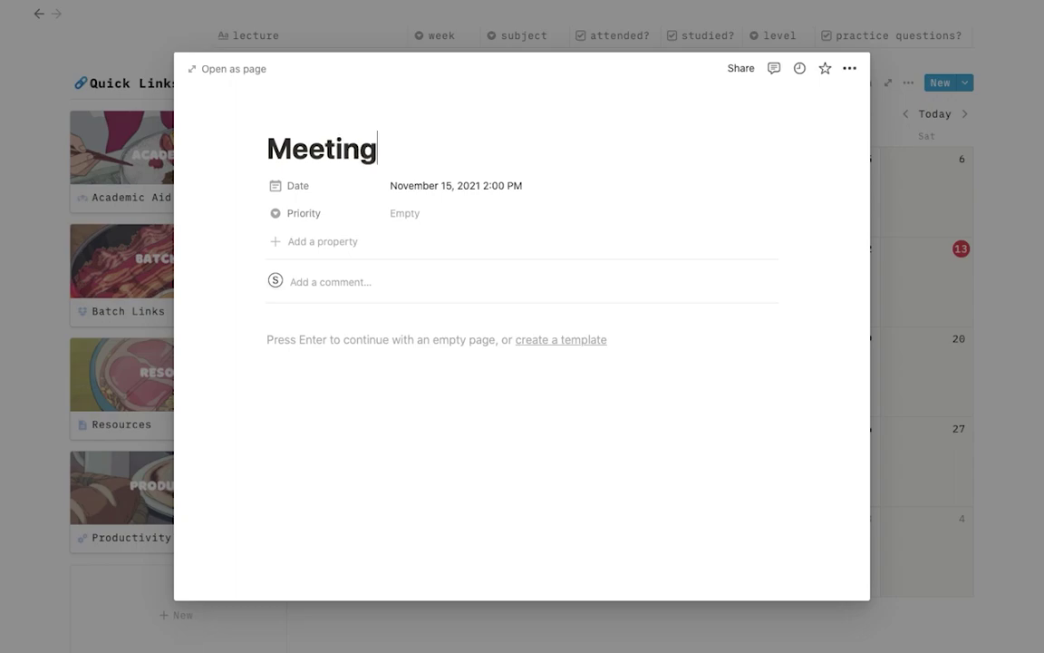
{"action": "left_click", "coordinate": [305, 122]}
{"action": "left_click", "coordinate": [295, 188]}
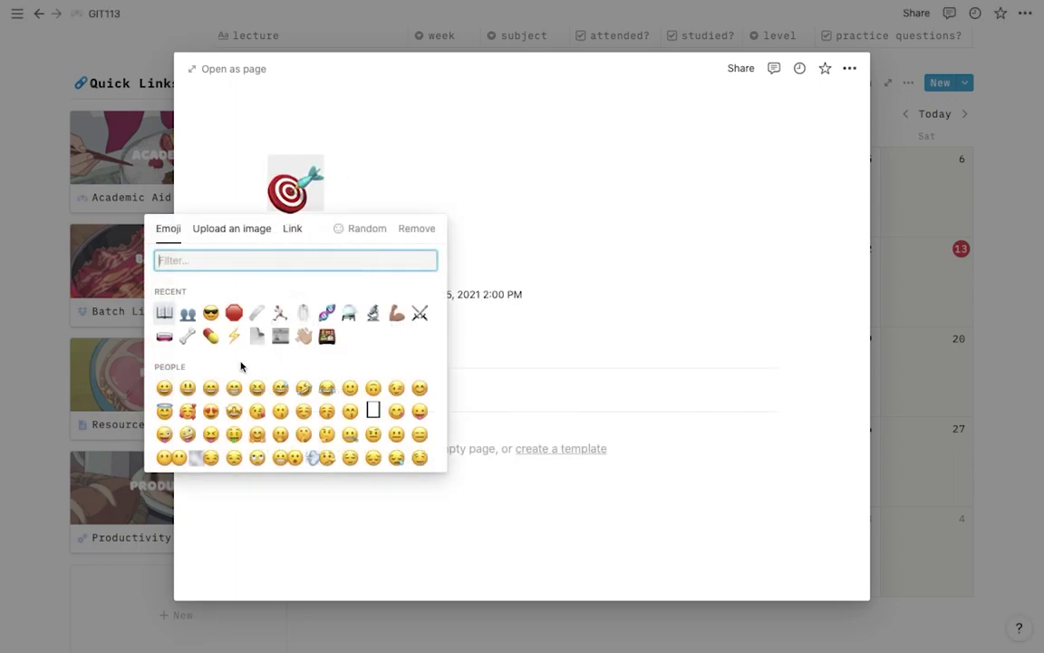
{"action": "left_click", "coordinate": [188, 313]}
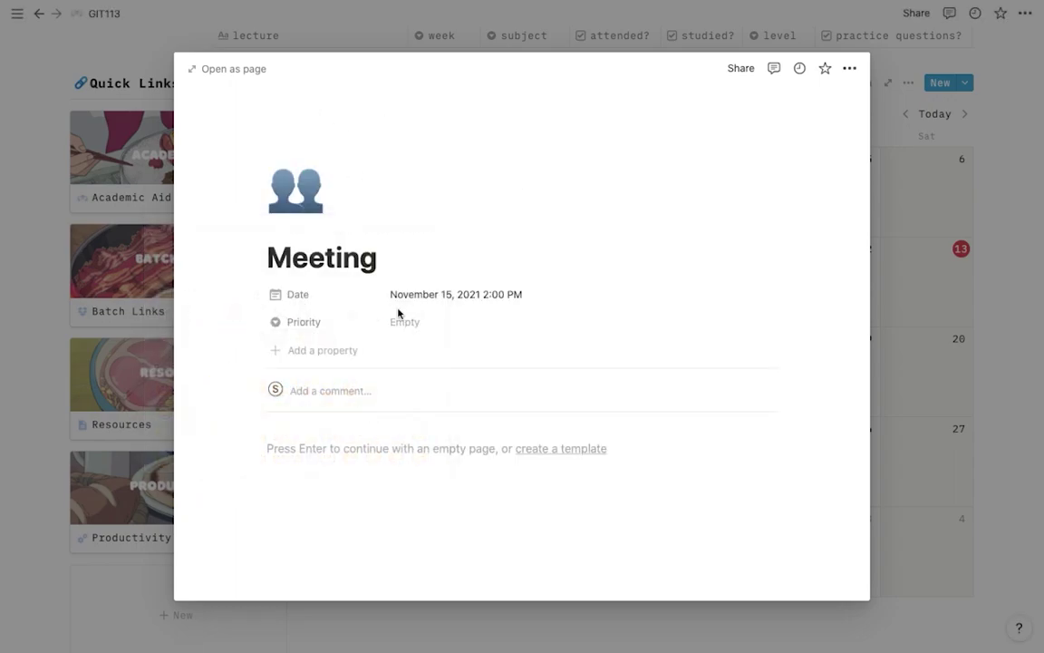
{"action": "left_click", "coordinate": [404, 322]}
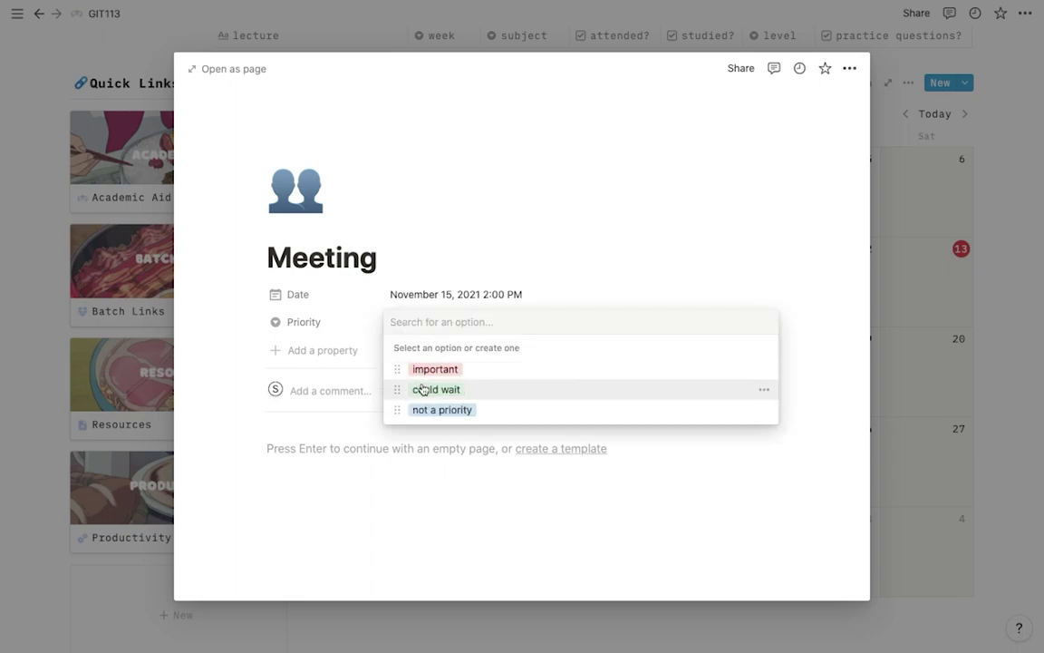
{"action": "left_click", "coordinate": [418, 388]}
{"action": "key", "text": "Escape"}
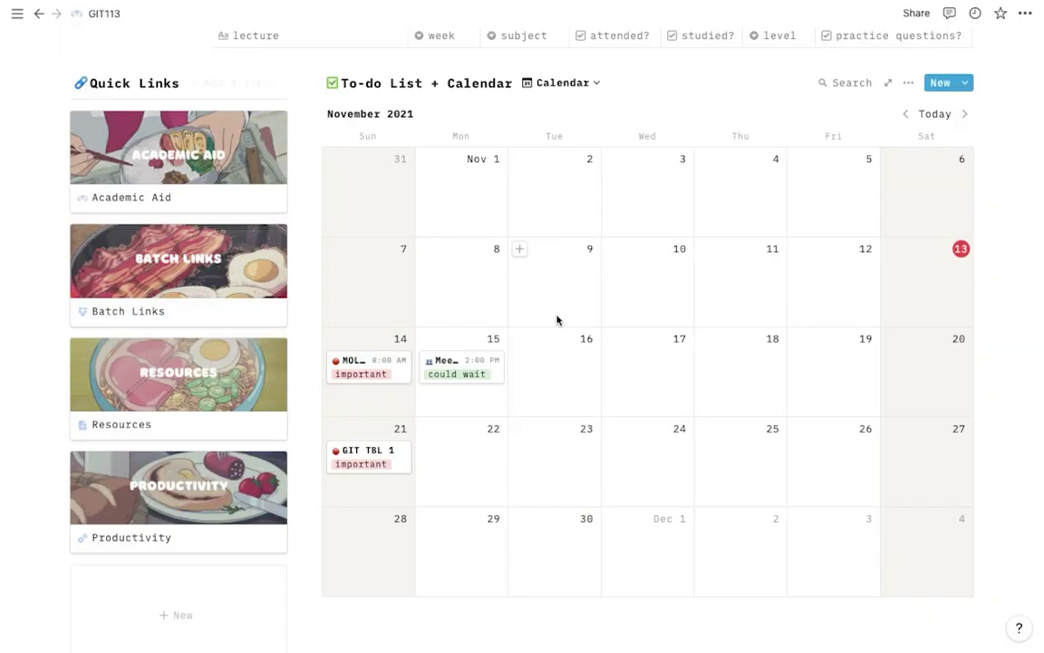
Switch the to-dos back to List view and start a new to-do entry.
{"action": "left_click", "coordinate": [563, 84]}
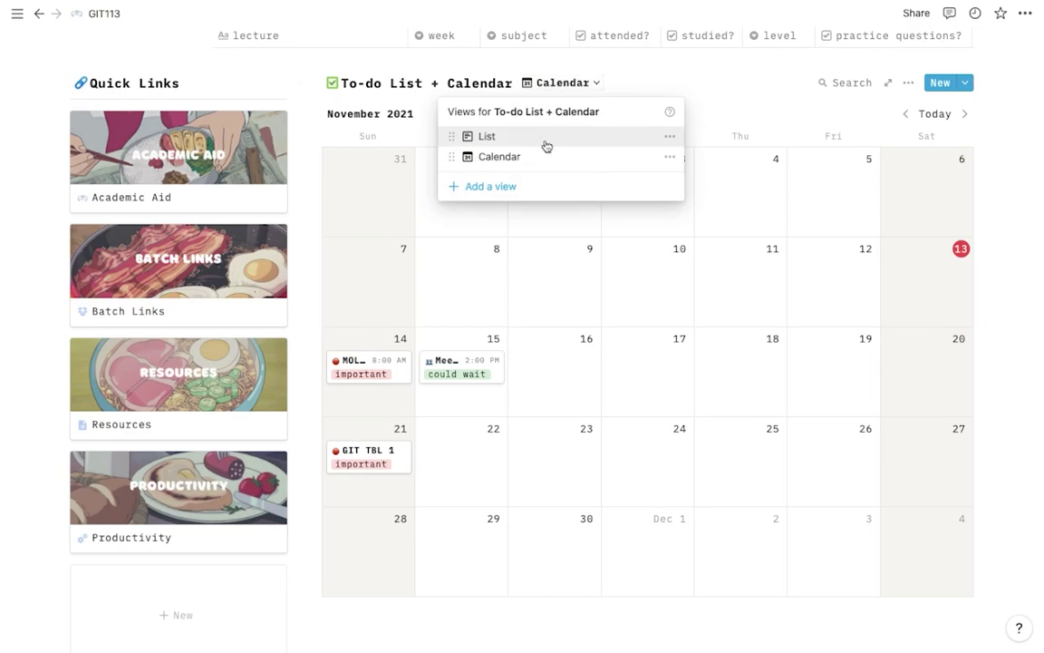
{"action": "left_click", "coordinate": [544, 141]}
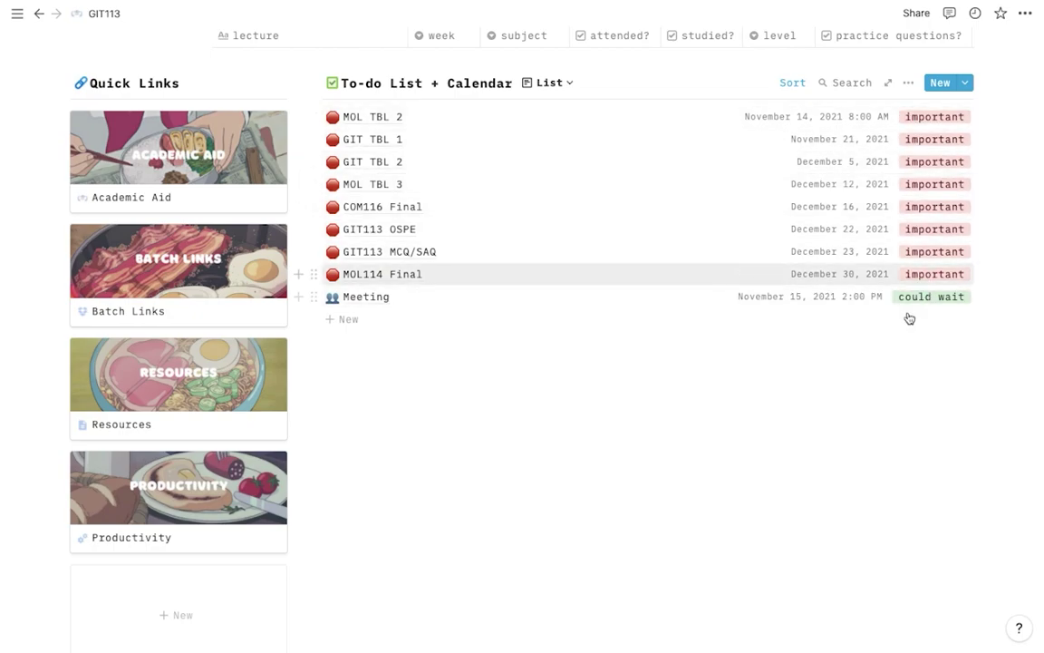
{"action": "left_click", "coordinate": [709, 322]}
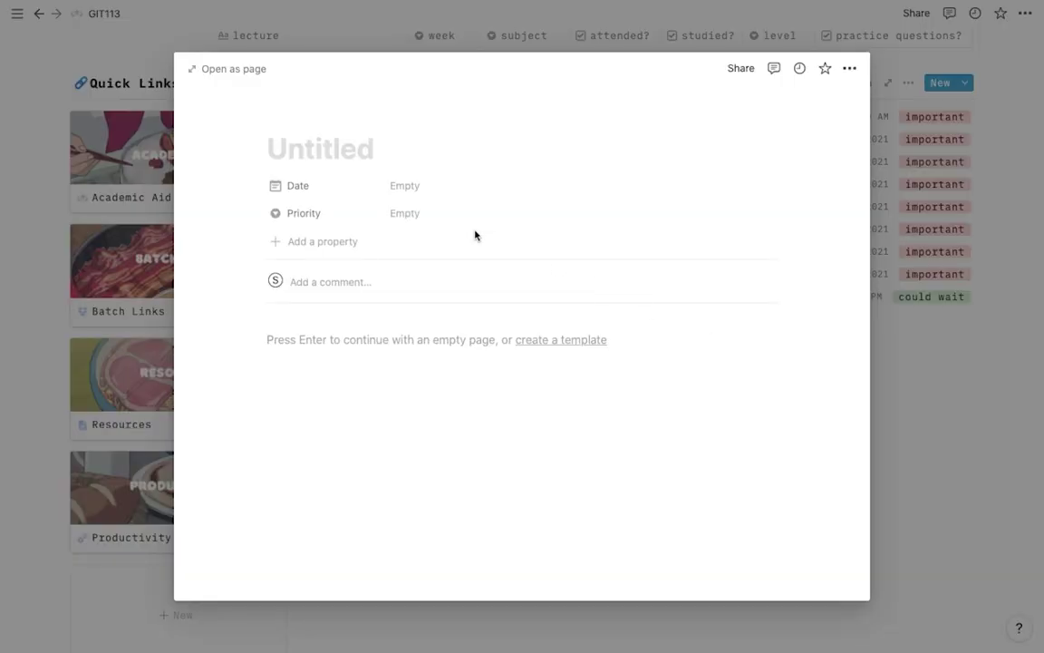
Create the 'ABC' to-do dated November 18, 2021 with priority not a priority.
{"action": "type", "text": "ABC"}
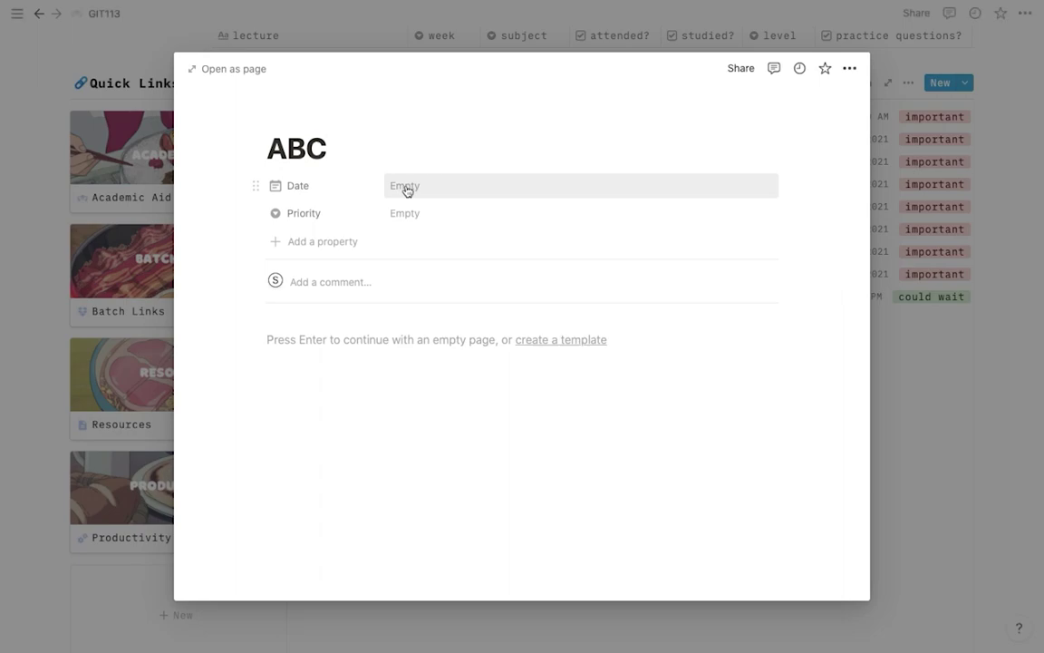
{"action": "left_click", "coordinate": [461, 190]}
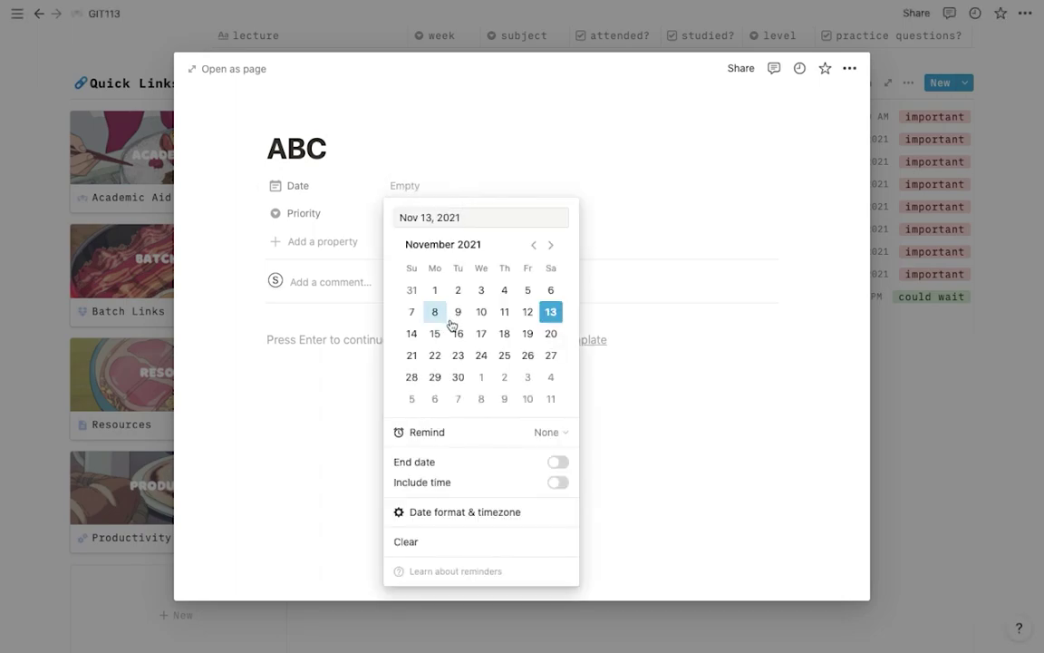
{"action": "left_click", "coordinate": [503, 333]}
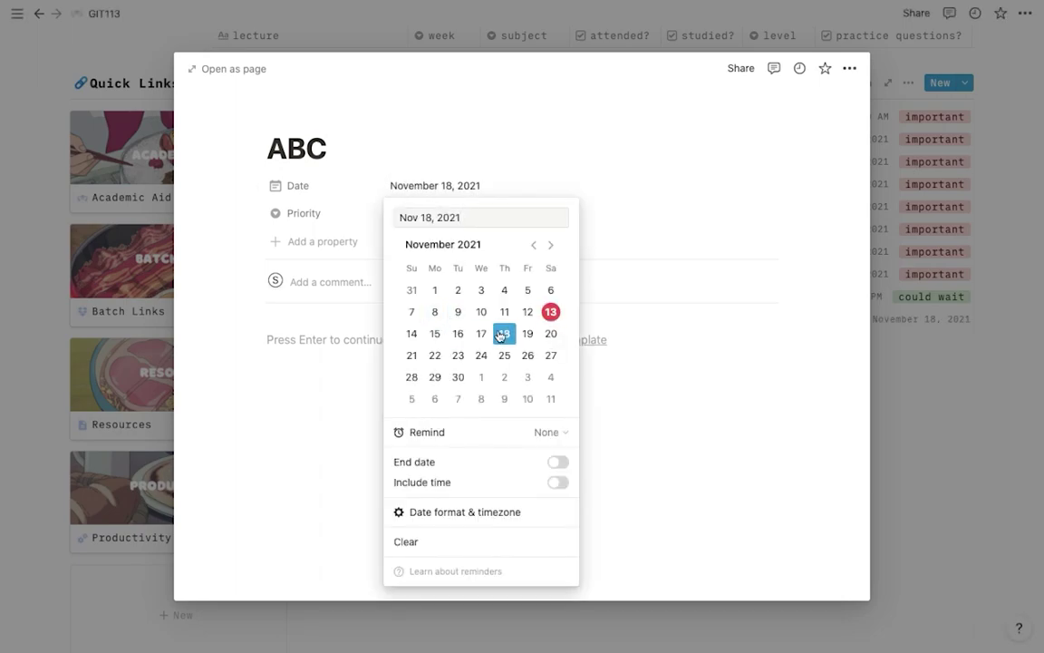
{"action": "left_click", "coordinate": [342, 259]}
{"action": "left_click", "coordinate": [405, 215]}
{"action": "left_click", "coordinate": [432, 301]}
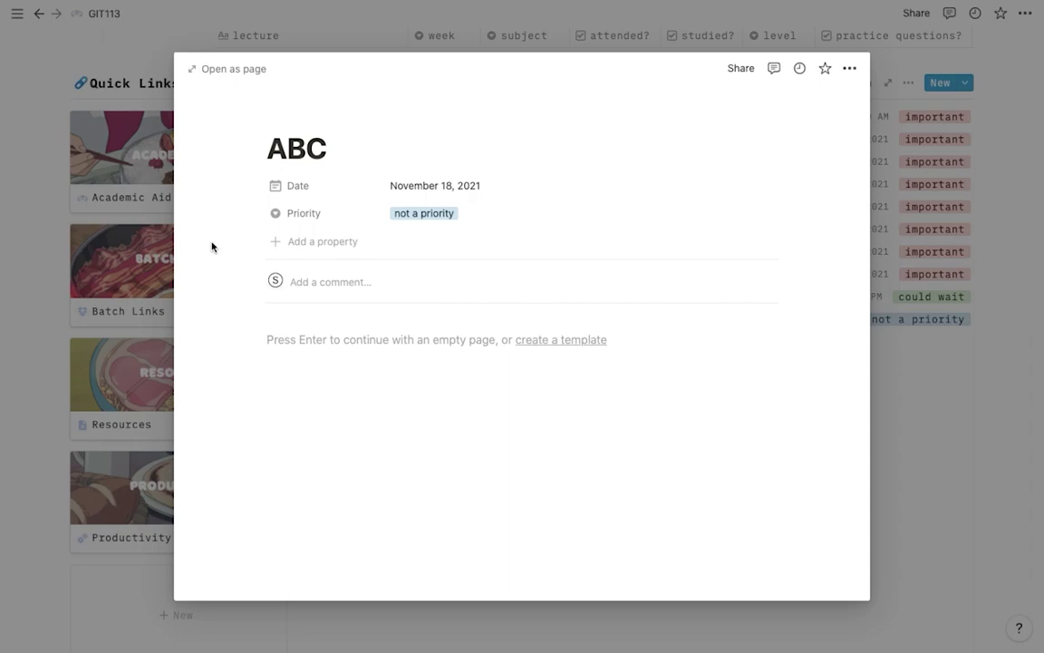
{"action": "left_click", "coordinate": [140, 274]}
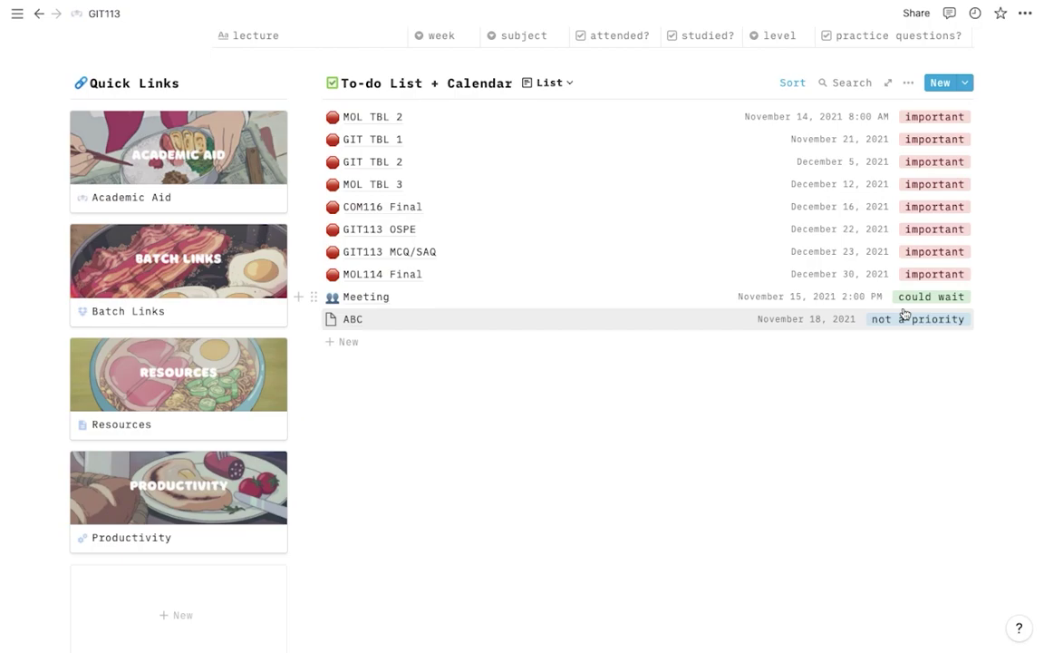
{"action": "left_click", "coordinate": [792, 84]}
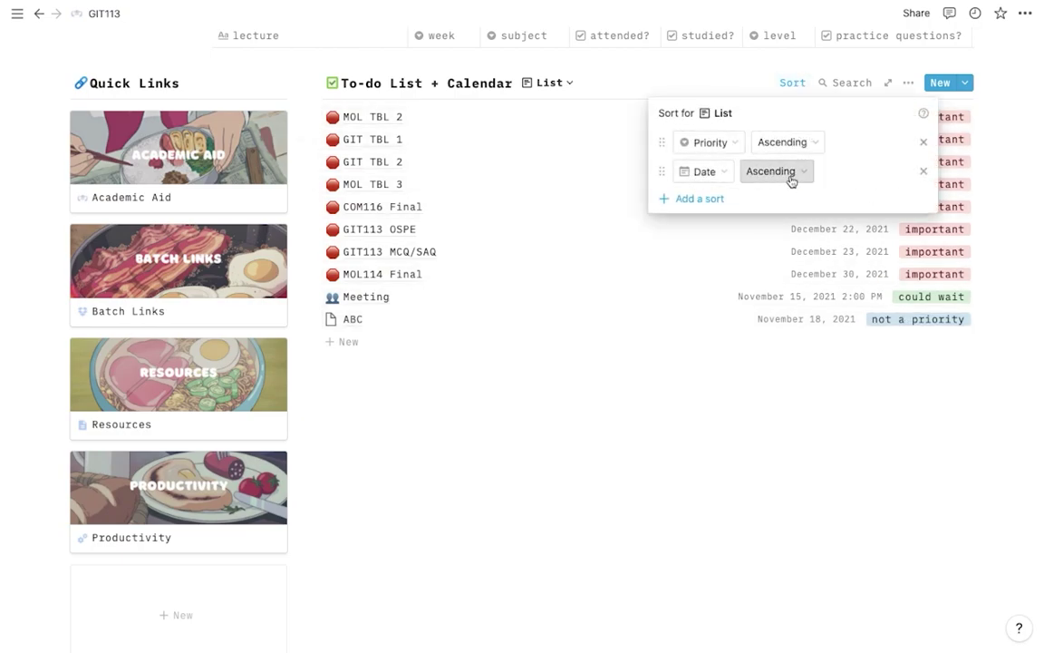
View the To-do List + Calendar database full-page in Calendar view, then go back to GIT113.
{"action": "left_click", "coordinate": [594, 172]}
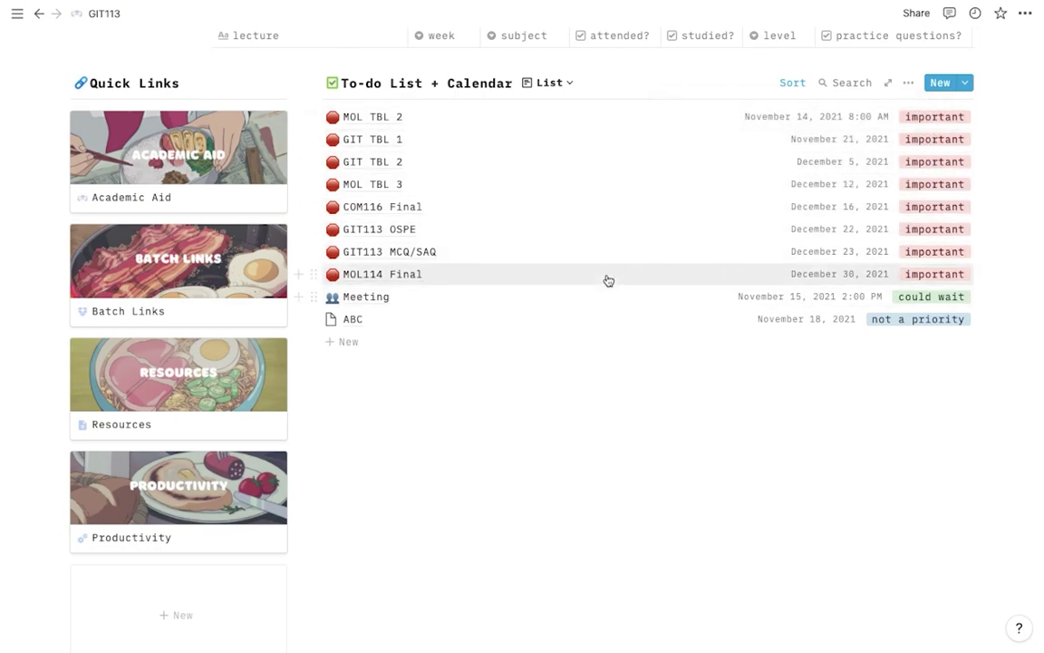
{"action": "scroll", "coordinate": [634, 272], "scroll_direction": "up", "scroll_amount": 1}
{"action": "scroll", "coordinate": [703, 136], "scroll_direction": "up", "scroll_amount": 1}
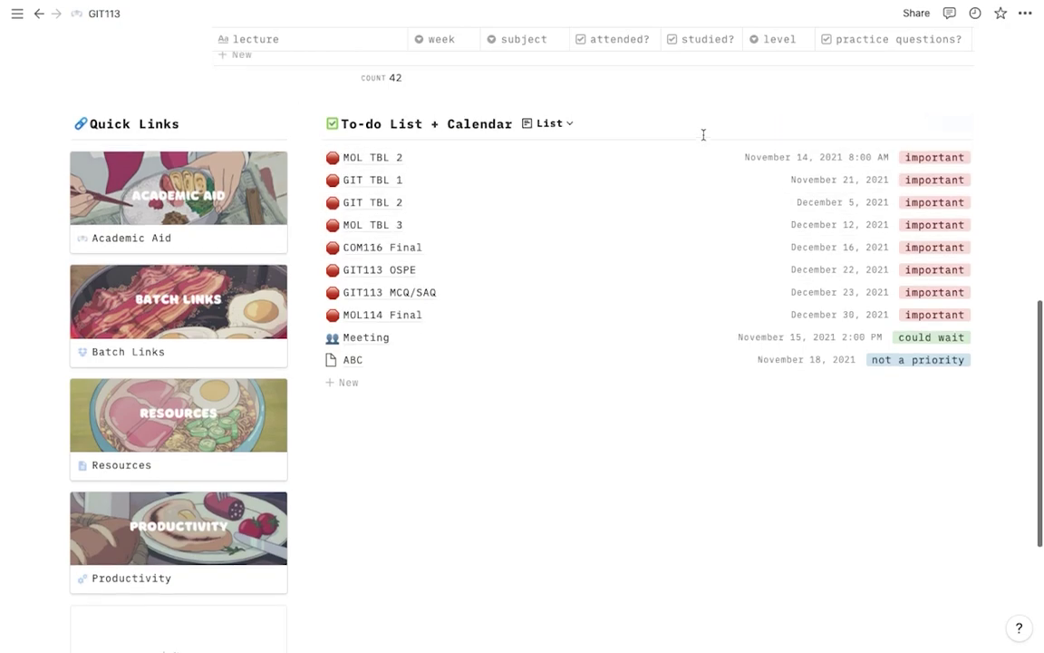
{"action": "scroll", "coordinate": [703, 134], "scroll_direction": "up", "scroll_amount": 2}
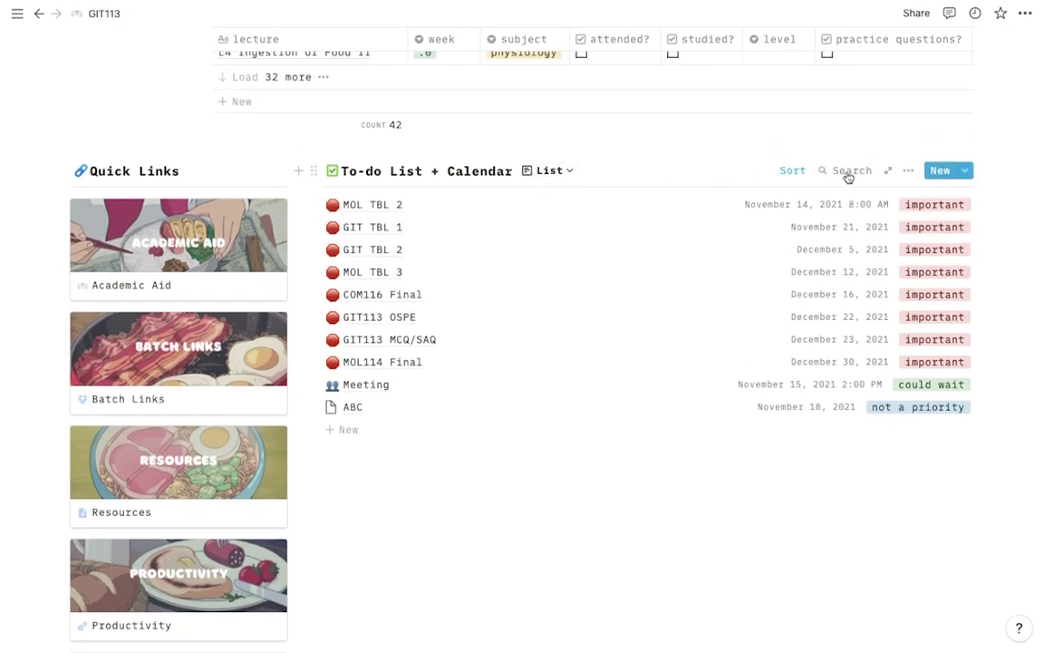
{"action": "left_click", "coordinate": [886, 173]}
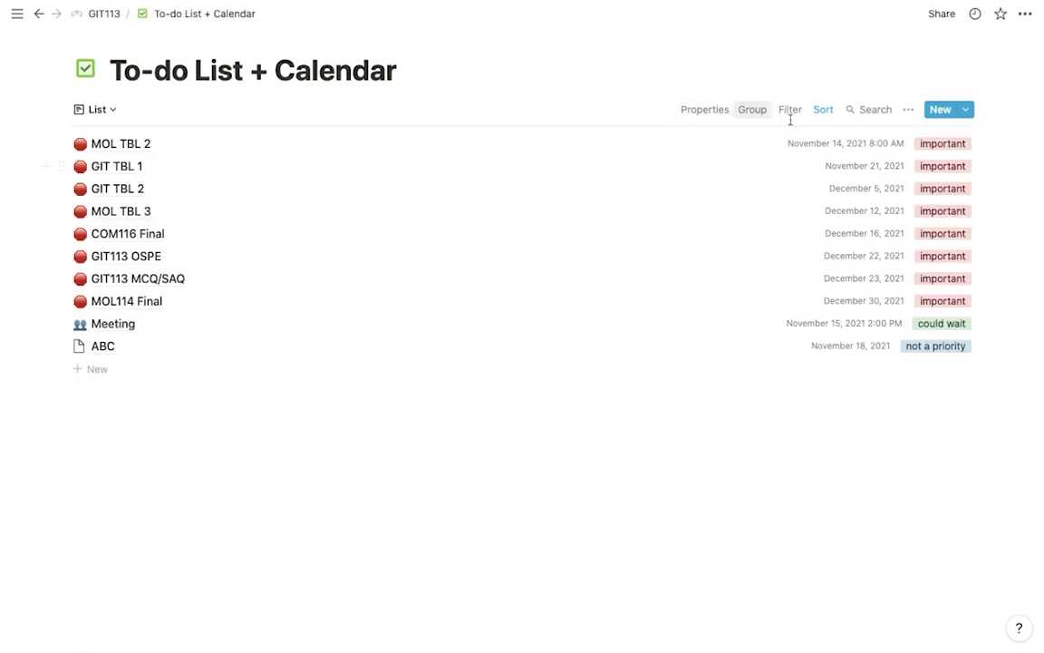
{"action": "left_click", "coordinate": [97, 108]}
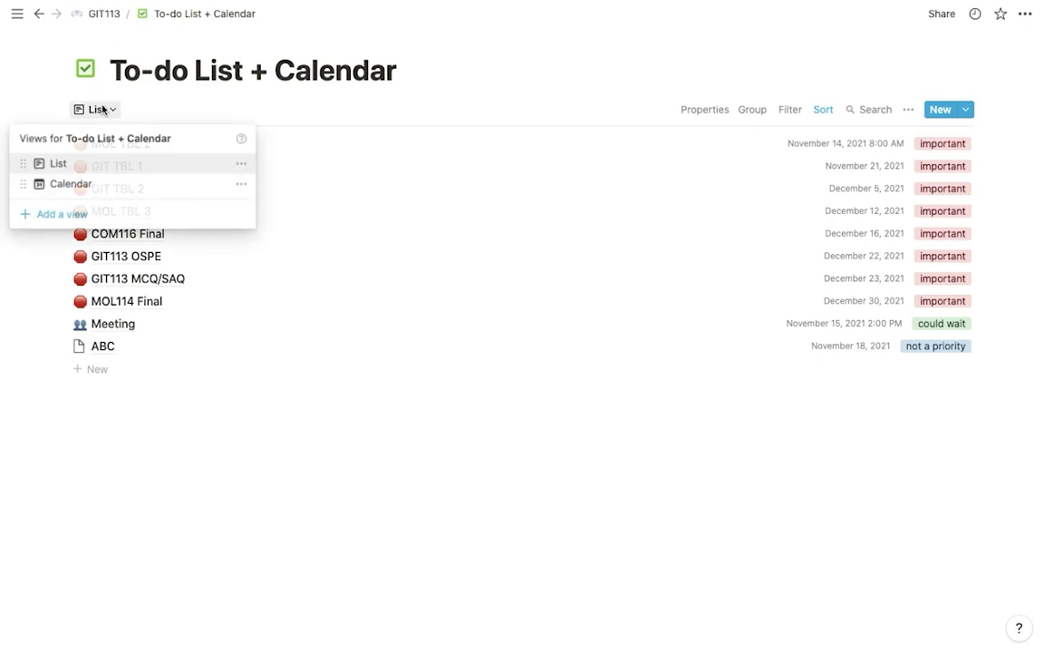
{"action": "left_click", "coordinate": [83, 182]}
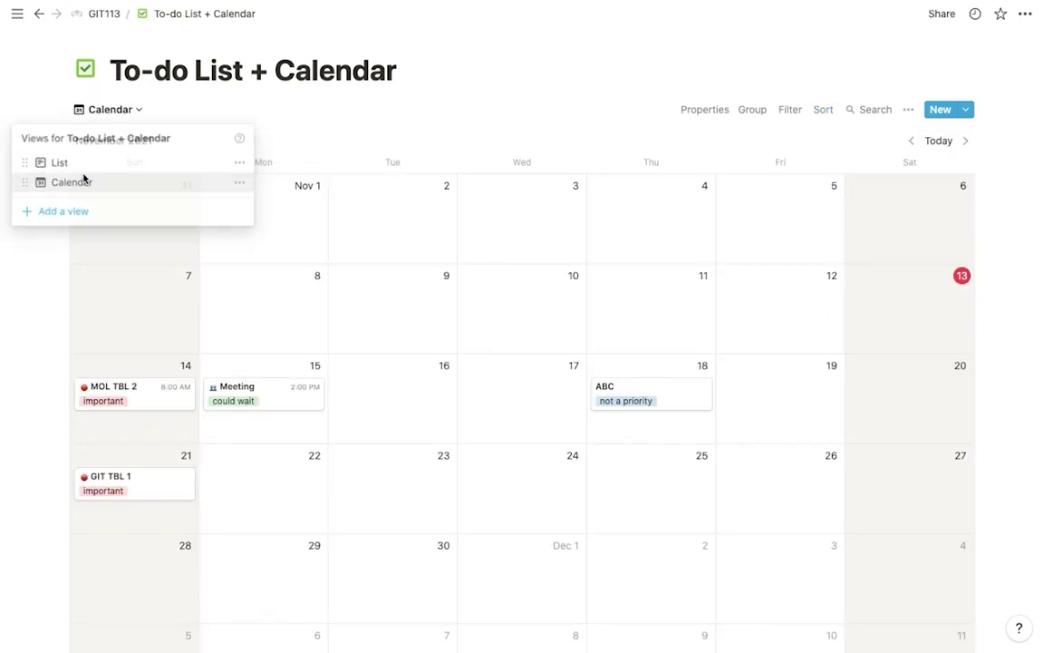
{"action": "left_click", "coordinate": [105, 15]}
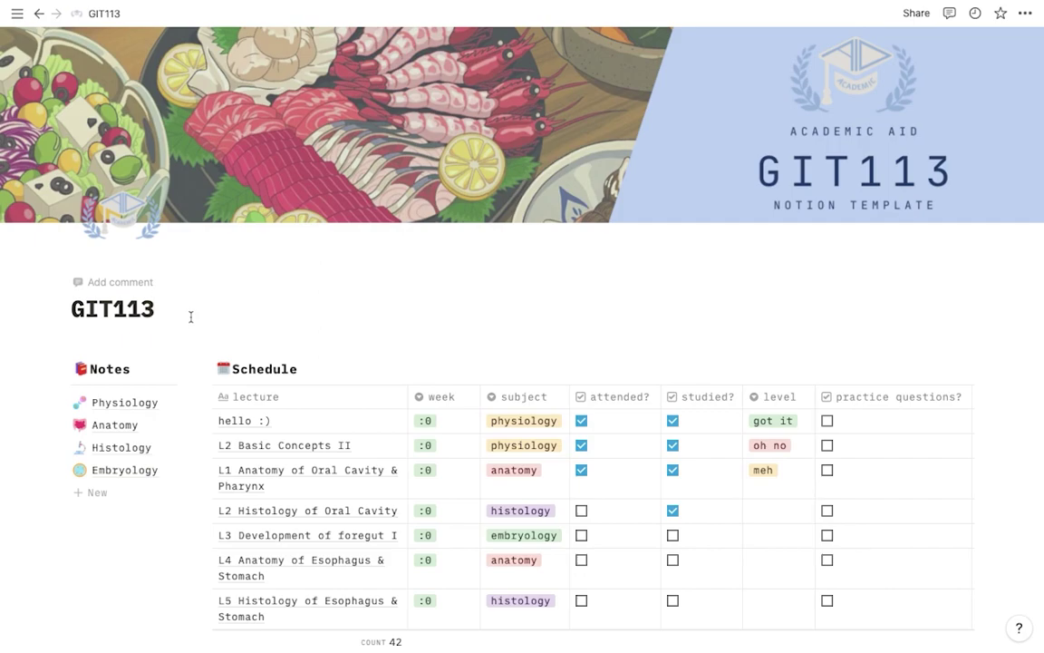
In Physiology's L1 Basic Concepts I toggle, add a 'Hi!' bullet and an inline table.
{"action": "left_click", "coordinate": [102, 401]}
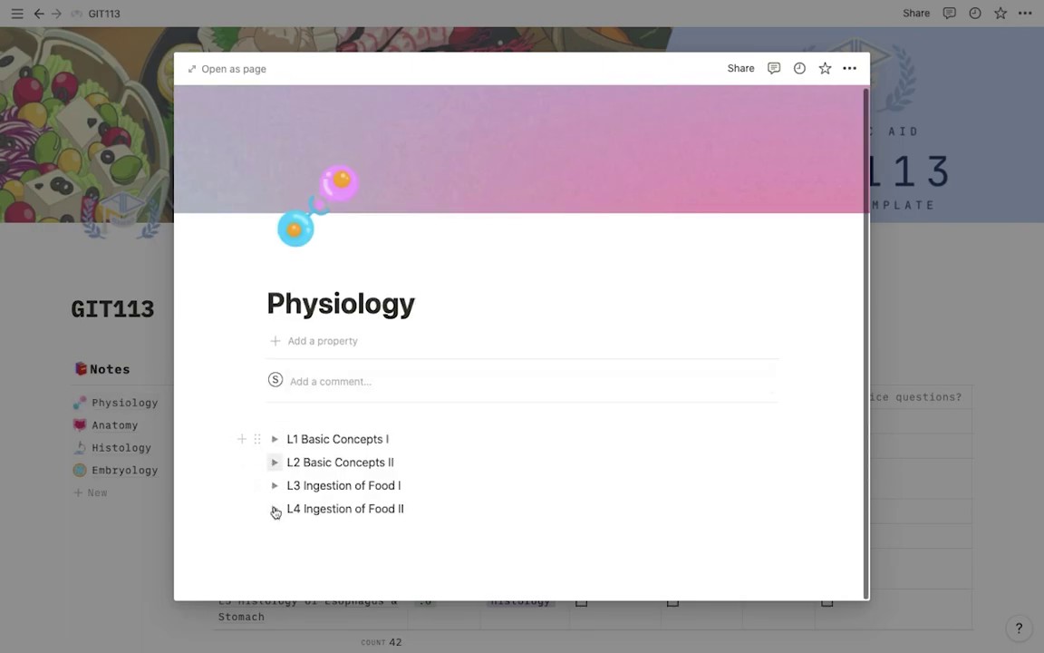
{"action": "left_click", "coordinate": [276, 441]}
{"action": "left_click", "coordinate": [296, 462]}
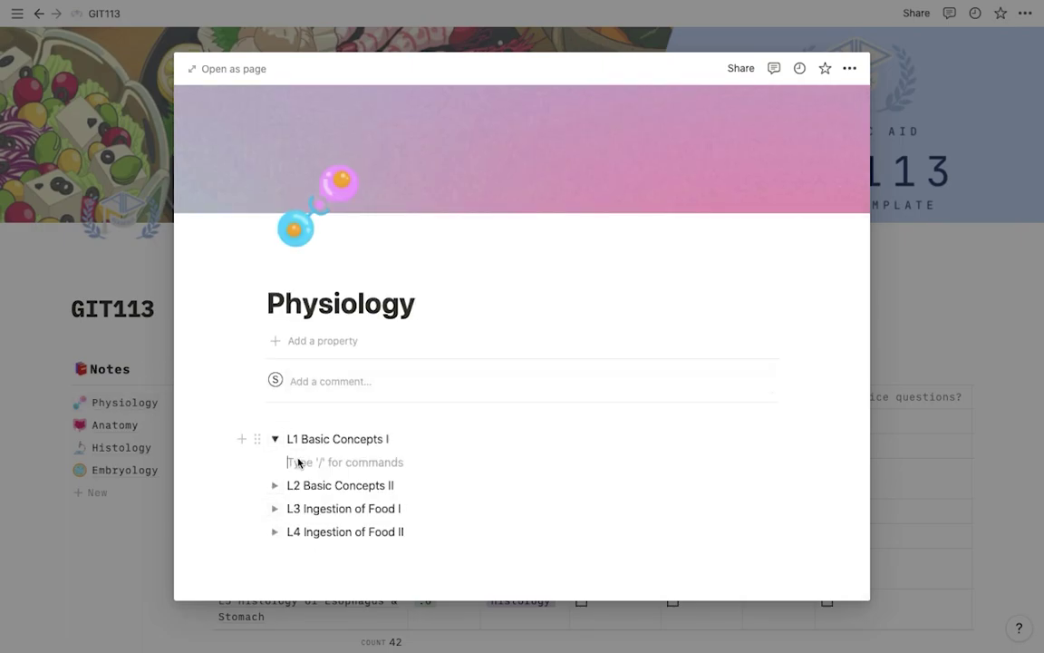
{"action": "type", "text": "-"}
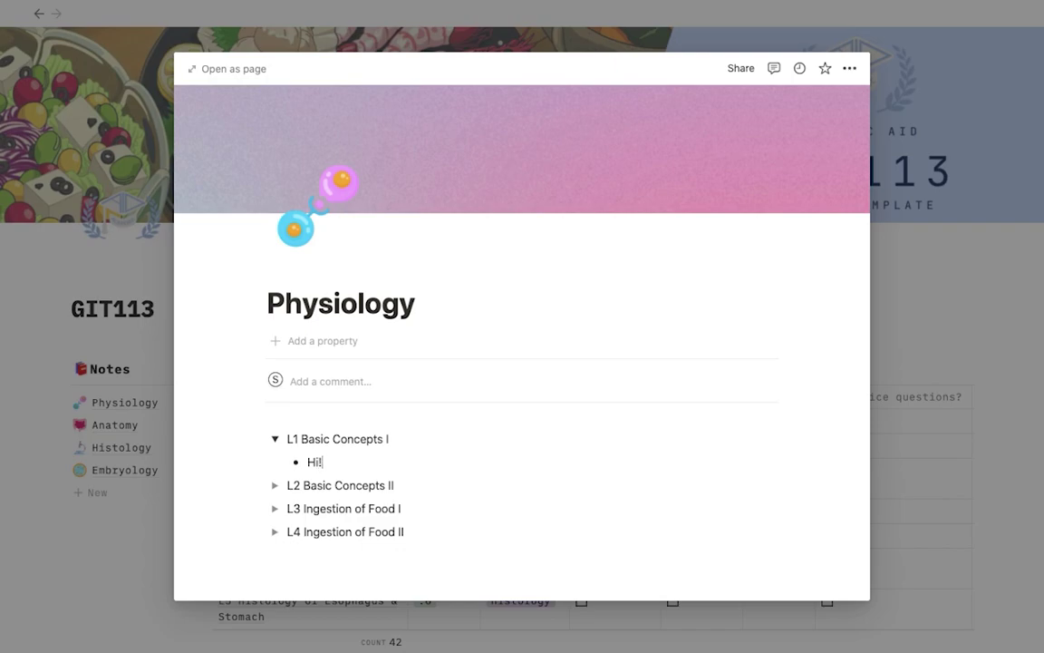
{"action": "key", "text": "Return"}
{"action": "type", "text": "/table"}
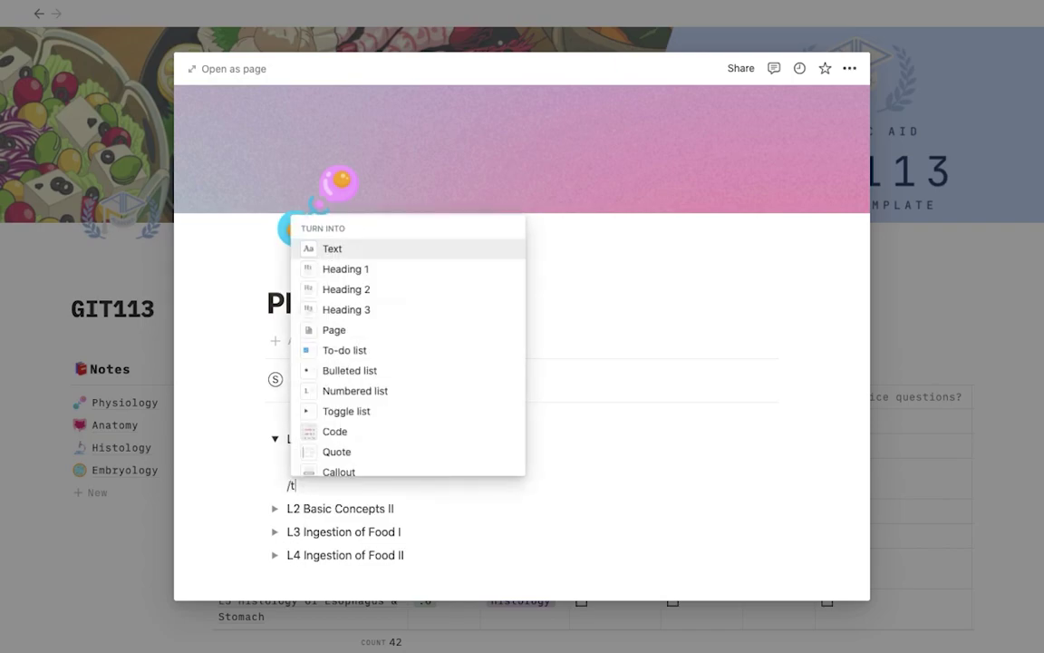
{"action": "left_click", "coordinate": [359, 268]}
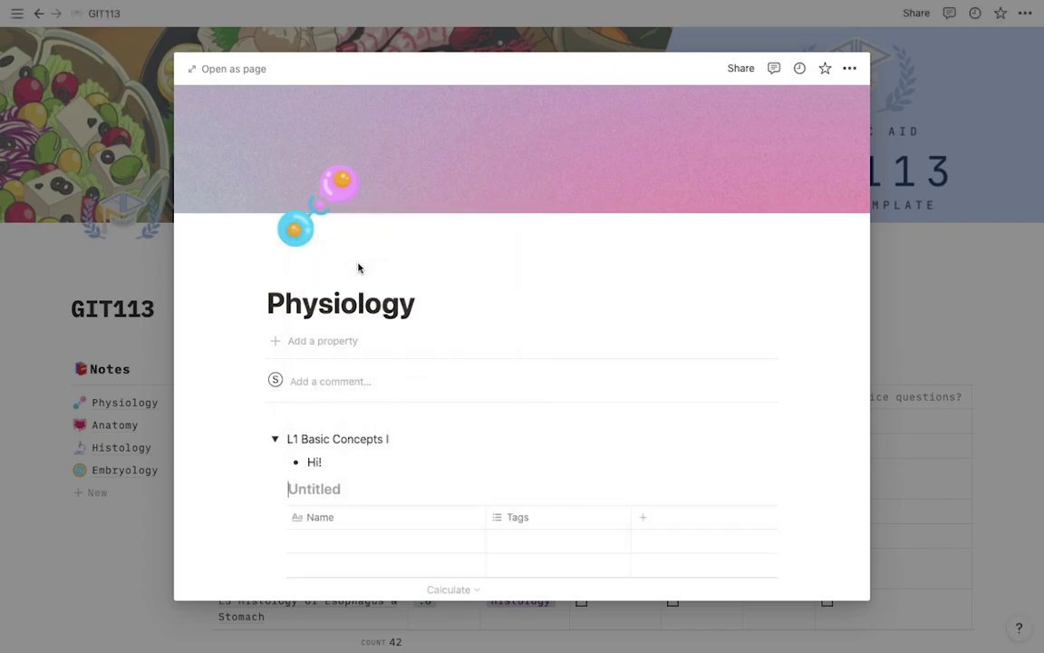
Add a sub-page titled ':)' below the Hi! bullet.
{"action": "left_click", "coordinate": [329, 463]}
{"action": "key", "text": "Return"}
{"action": "key", "text": "Return"}
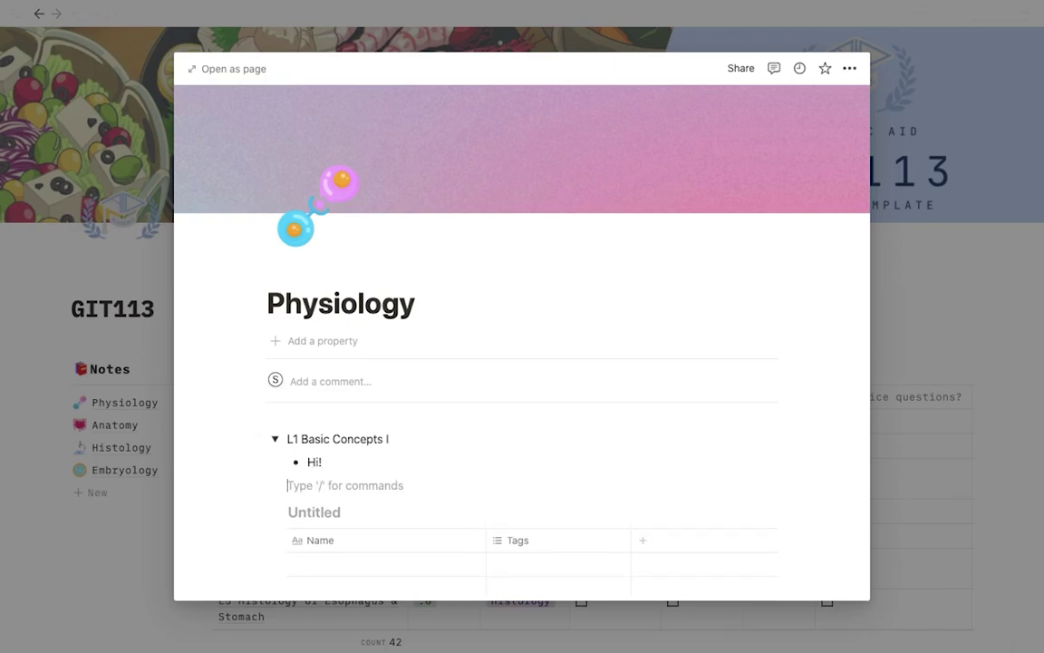
{"action": "type", "text": "/page"}
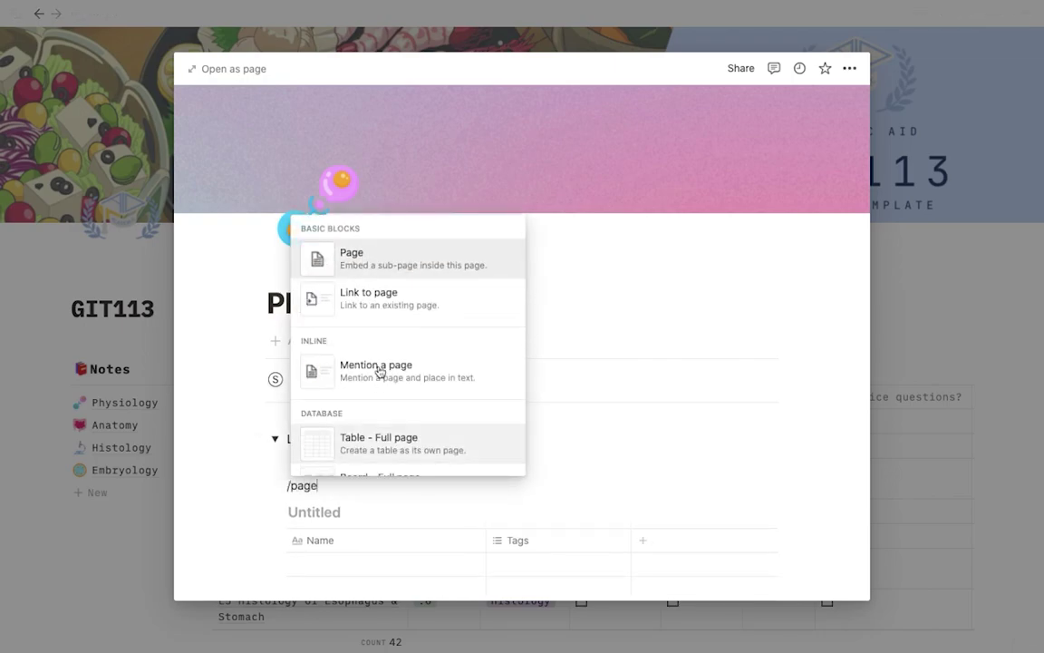
{"action": "left_click", "coordinate": [395, 269]}
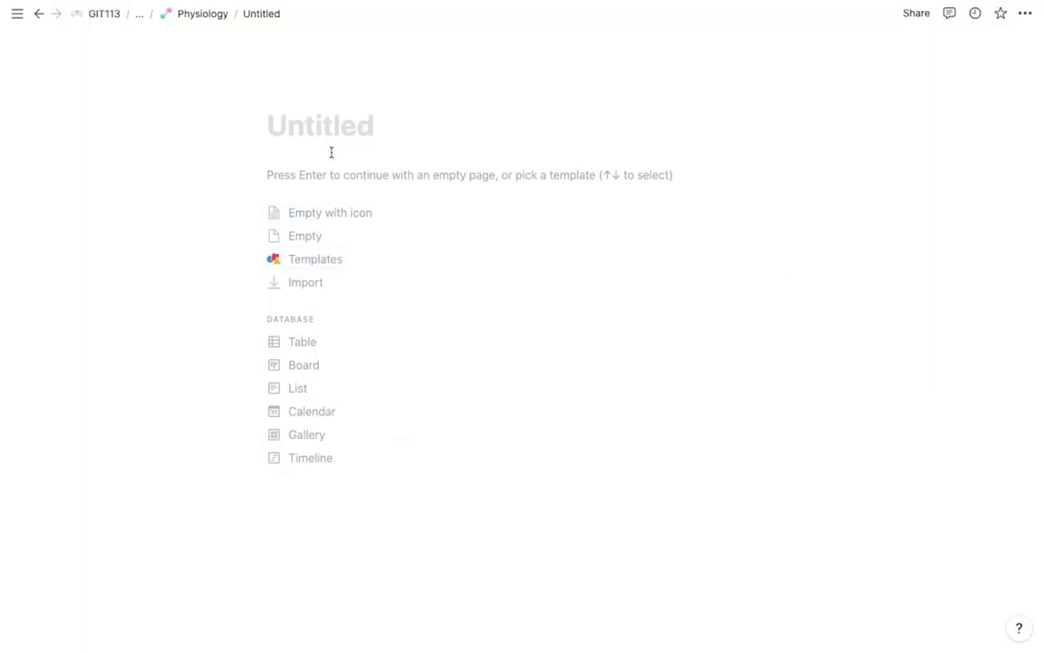
{"action": "type", "text": ":)"}
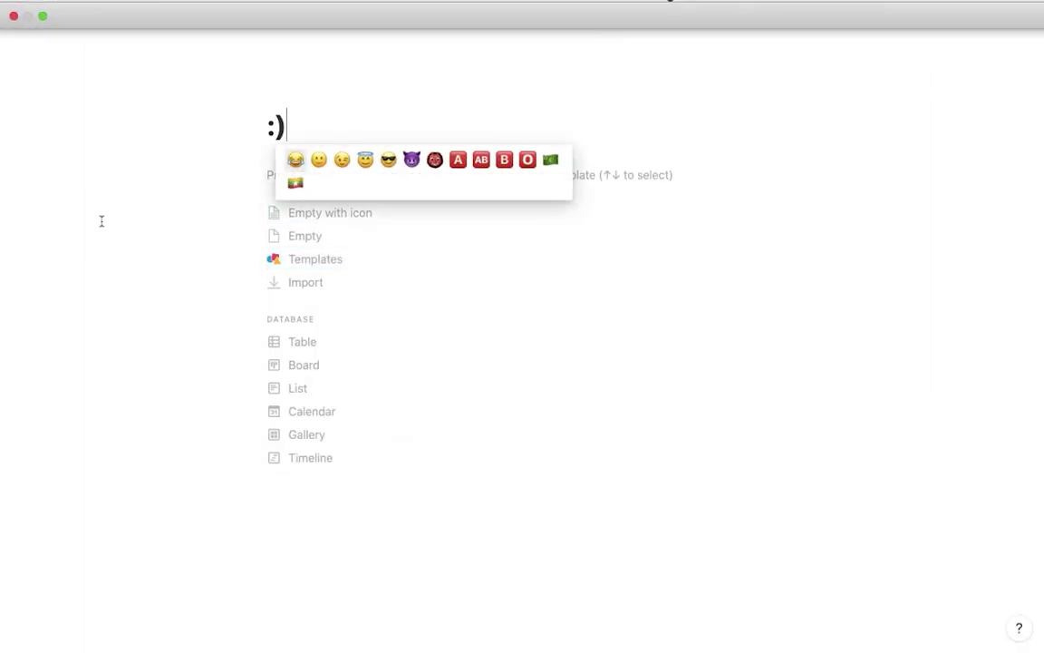
Reopen the Physiology notes and add an empty Heading 2 block below Hi!
{"action": "left_click", "coordinate": [121, 18]}
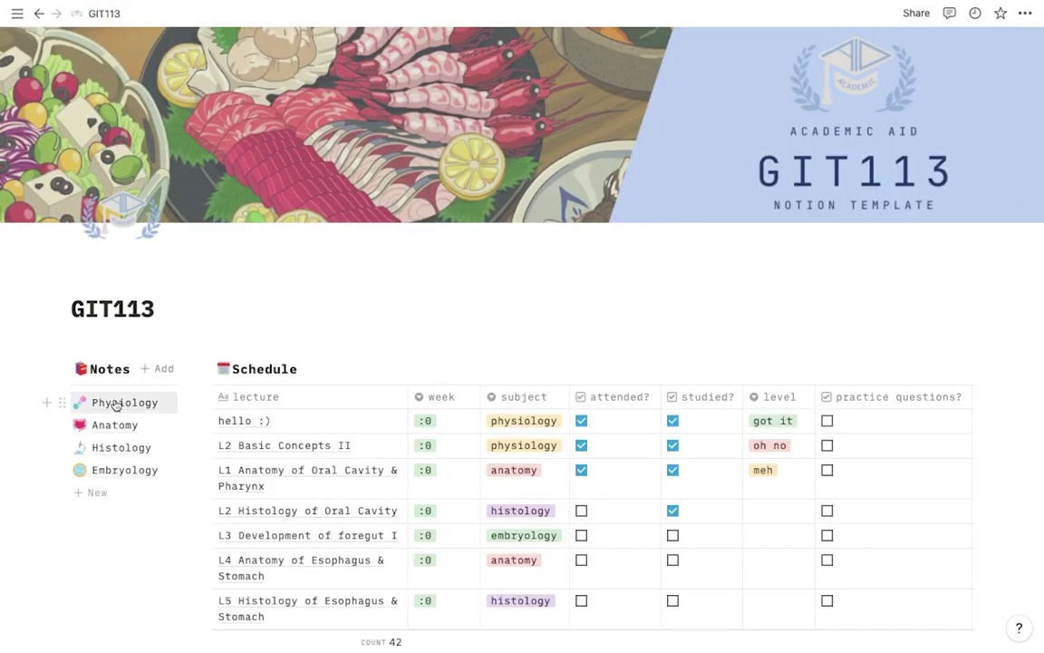
{"action": "left_click", "coordinate": [118, 402]}
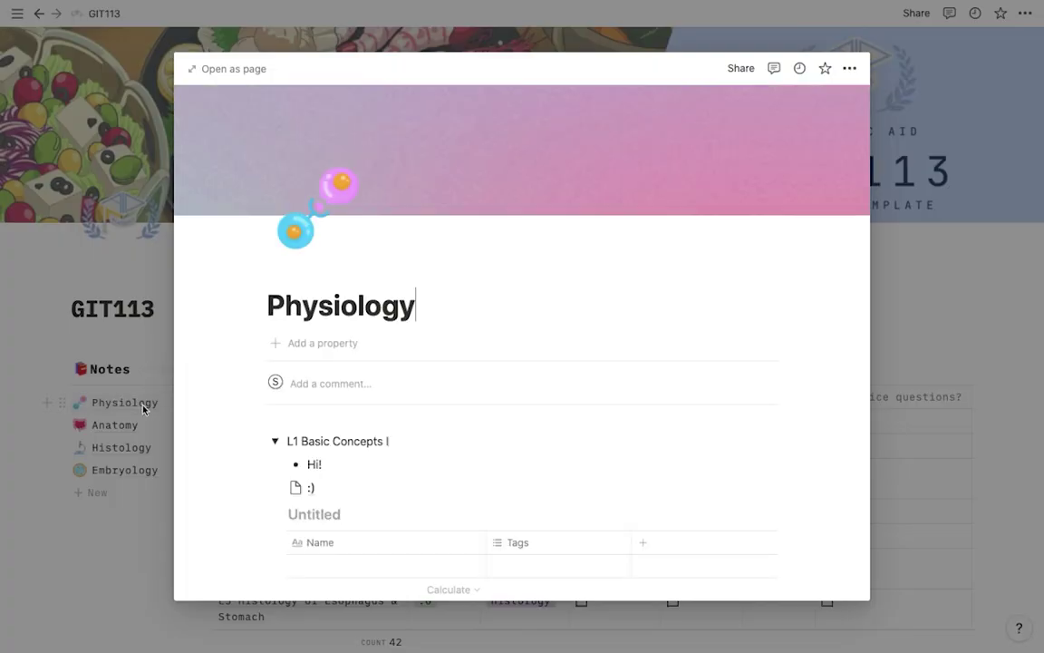
{"action": "scroll", "coordinate": [411, 456], "scroll_direction": "down", "scroll_amount": 1}
{"action": "scroll", "coordinate": [410, 456], "scroll_direction": "down", "scroll_amount": 1}
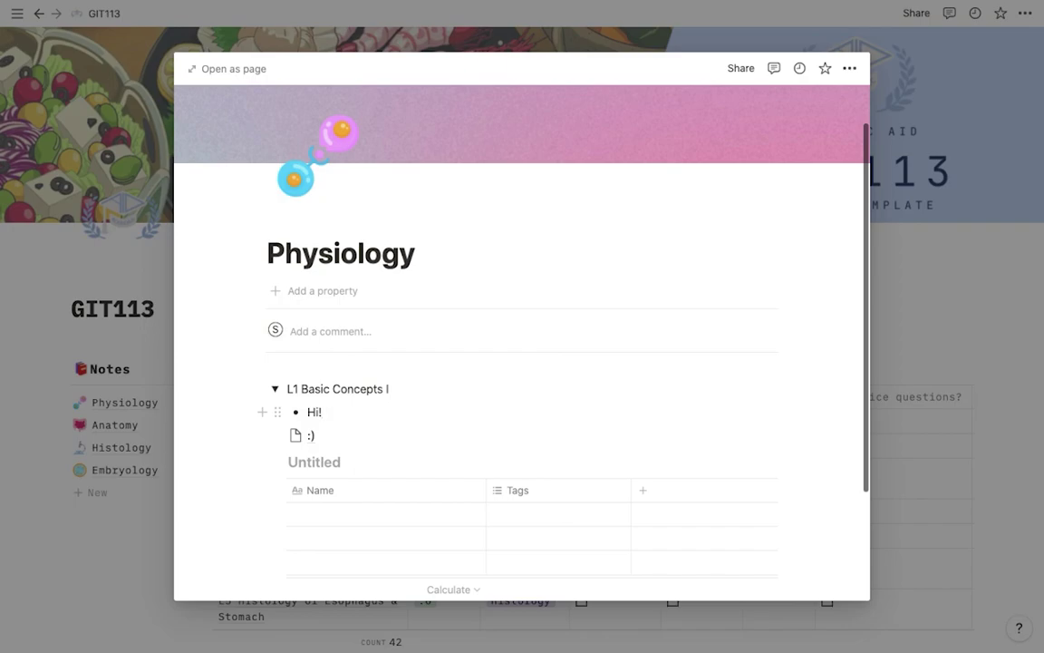
{"action": "key", "text": "Return"}
{"action": "type", "text": "/heading"}
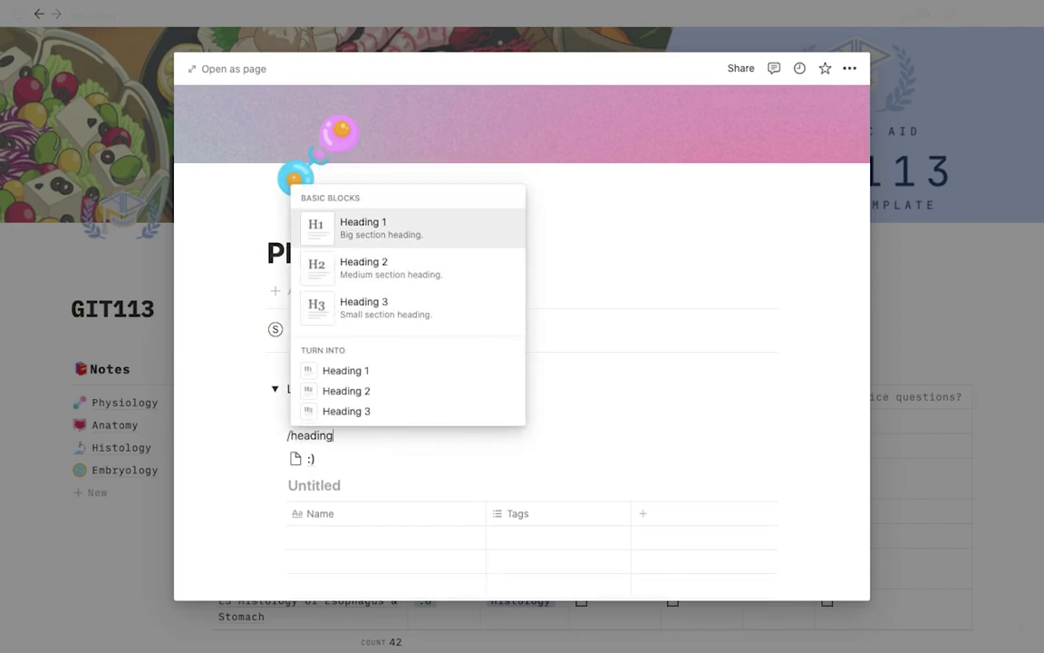
{"action": "left_click", "coordinate": [433, 270]}
{"action": "scroll", "coordinate": [376, 389], "scroll_direction": "down", "scroll_amount": 1}
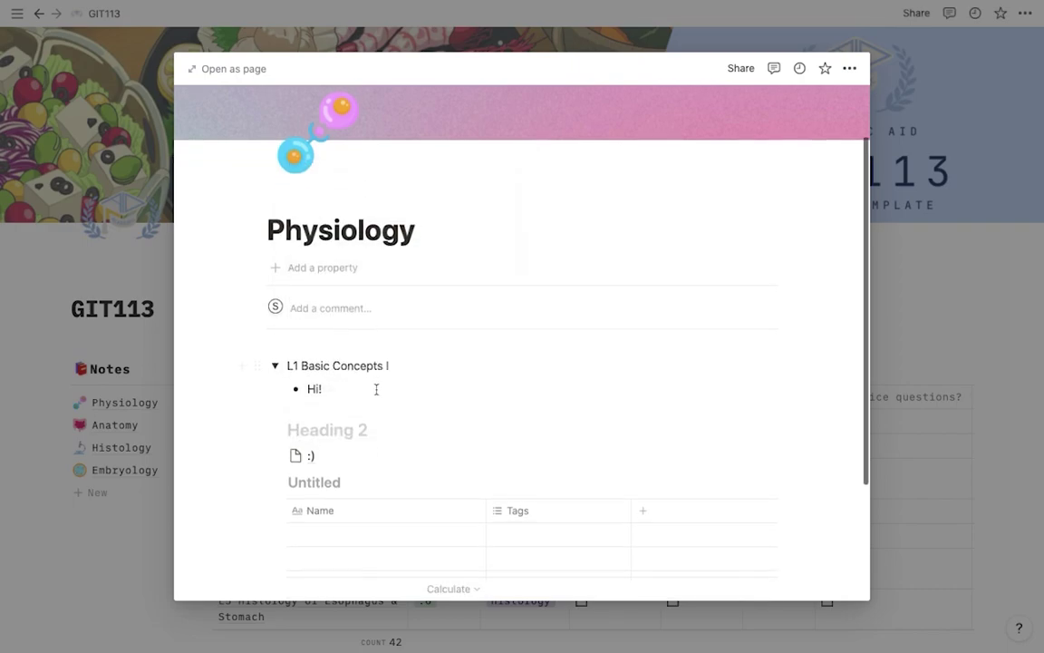
{"action": "scroll", "coordinate": [362, 375], "scroll_direction": "down", "scroll_amount": 2}
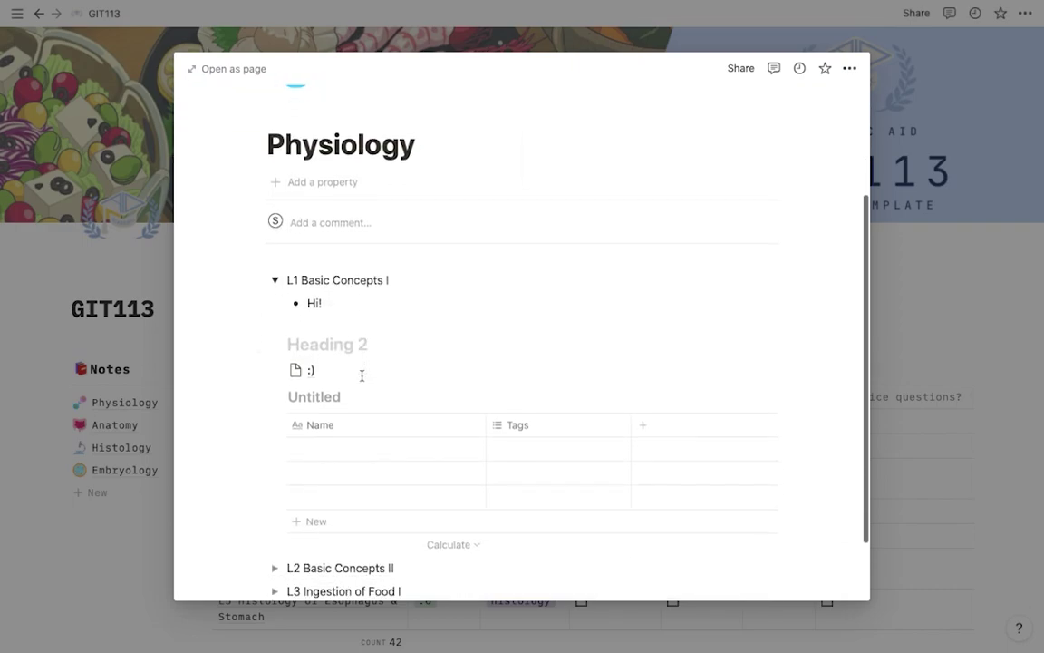
{"action": "scroll", "coordinate": [362, 373], "scroll_direction": "up", "scroll_amount": 1}
{"action": "scroll", "coordinate": [276, 318], "scroll_direction": "up", "scroll_amount": 3}
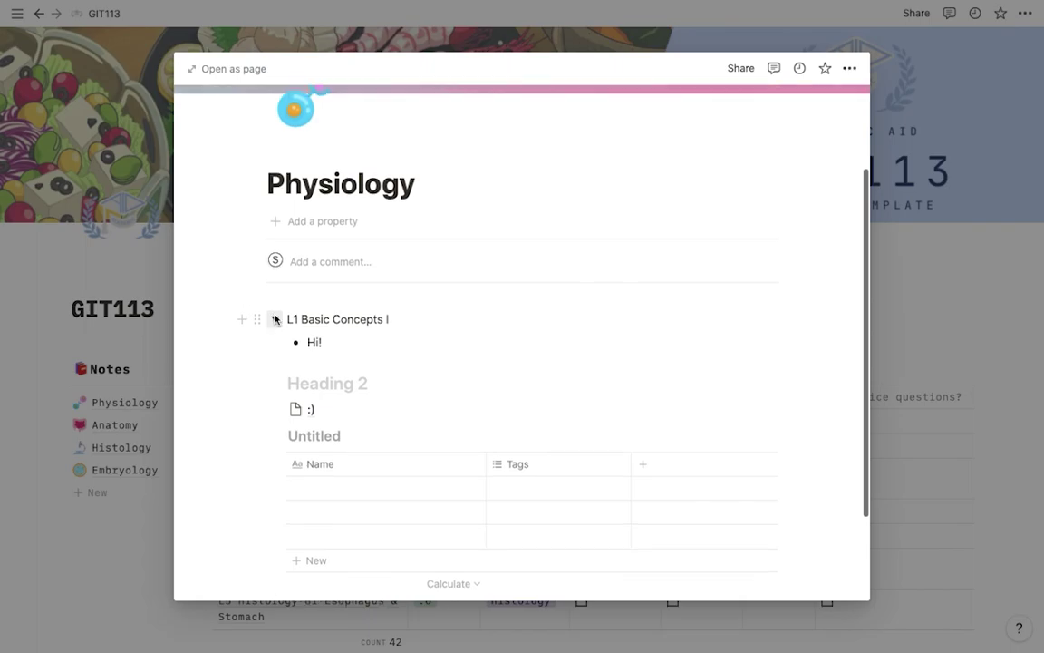
Open Physiology full-page, glance at its ••• page menu, then return to GIT113.
{"action": "left_click", "coordinate": [217, 71]}
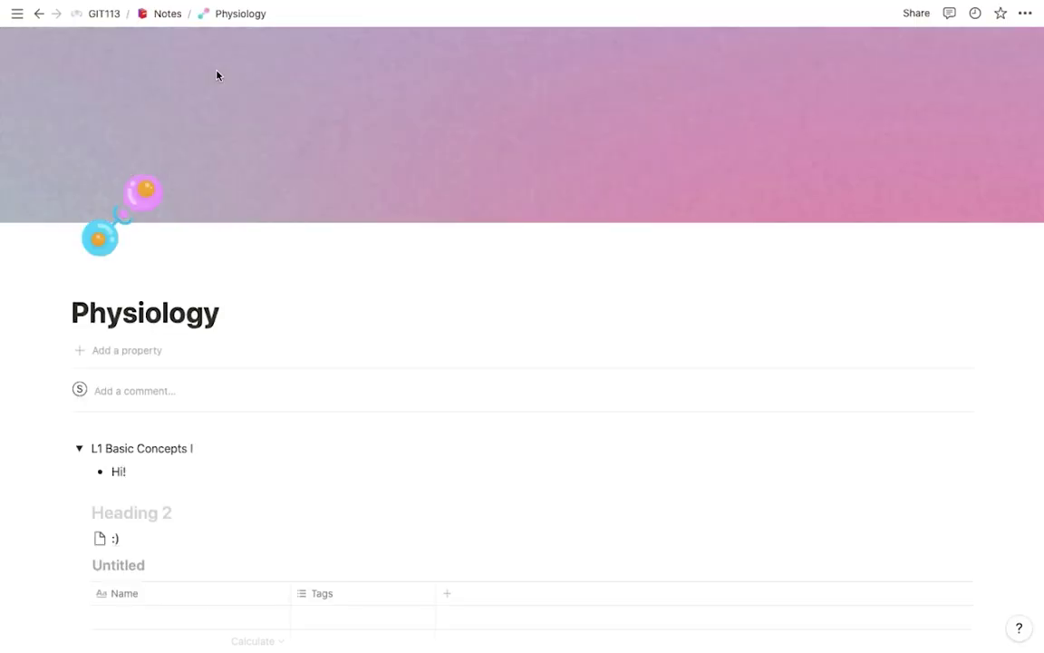
{"action": "scroll", "coordinate": [143, 448], "scroll_direction": "down", "scroll_amount": 3}
{"action": "scroll", "coordinate": [142, 447], "scroll_direction": "up", "scroll_amount": 3}
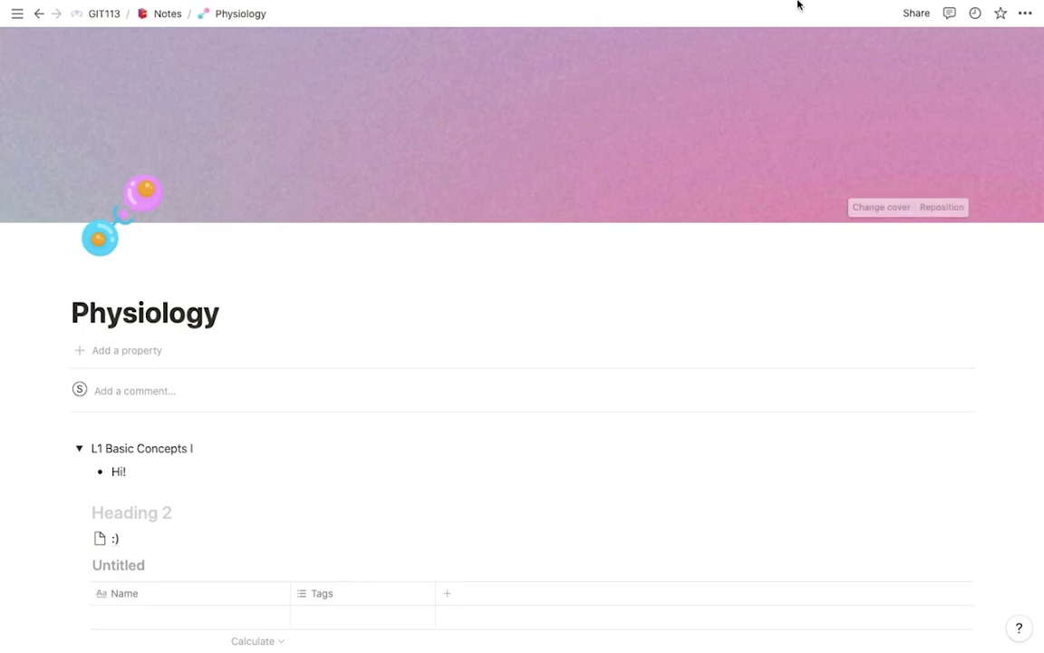
{"action": "left_click", "coordinate": [1026, 13]}
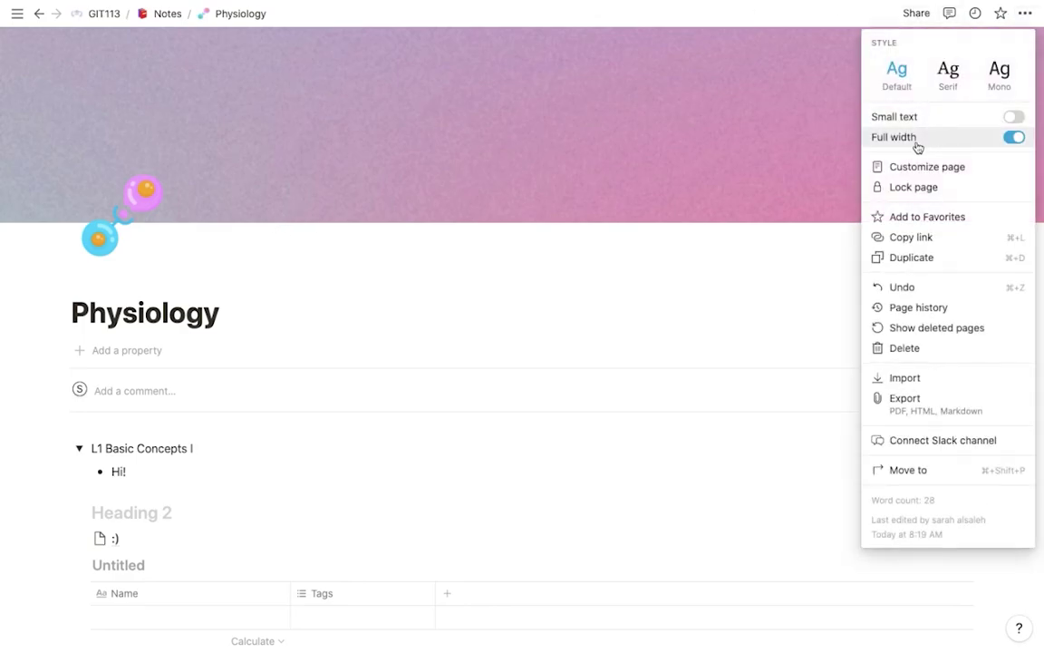
{"action": "left_click", "coordinate": [653, 161]}
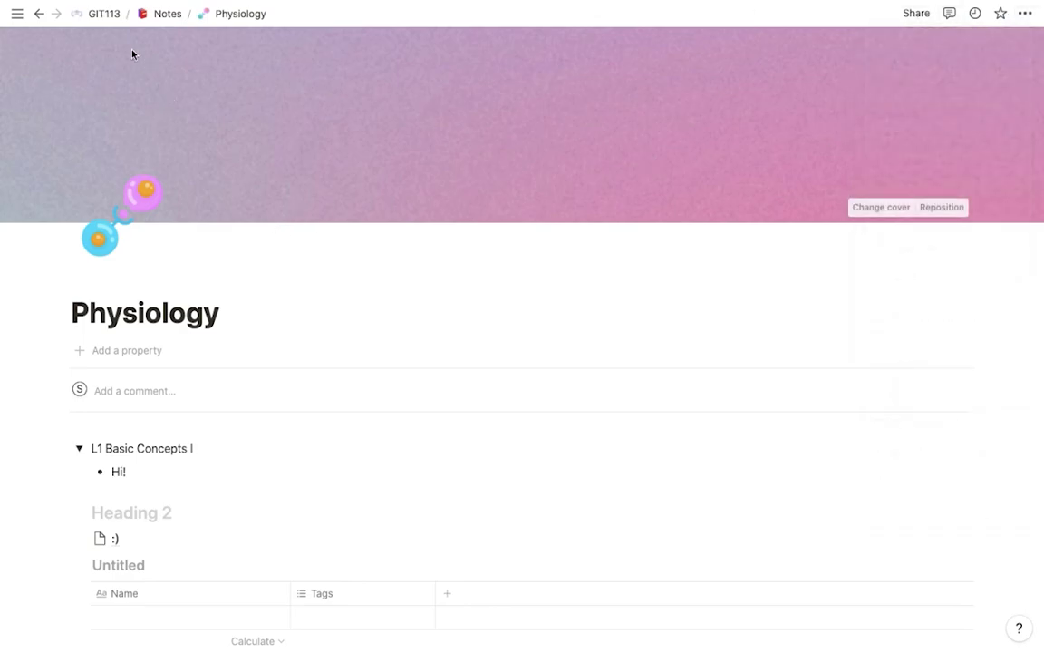
{"action": "left_click", "coordinate": [94, 13]}
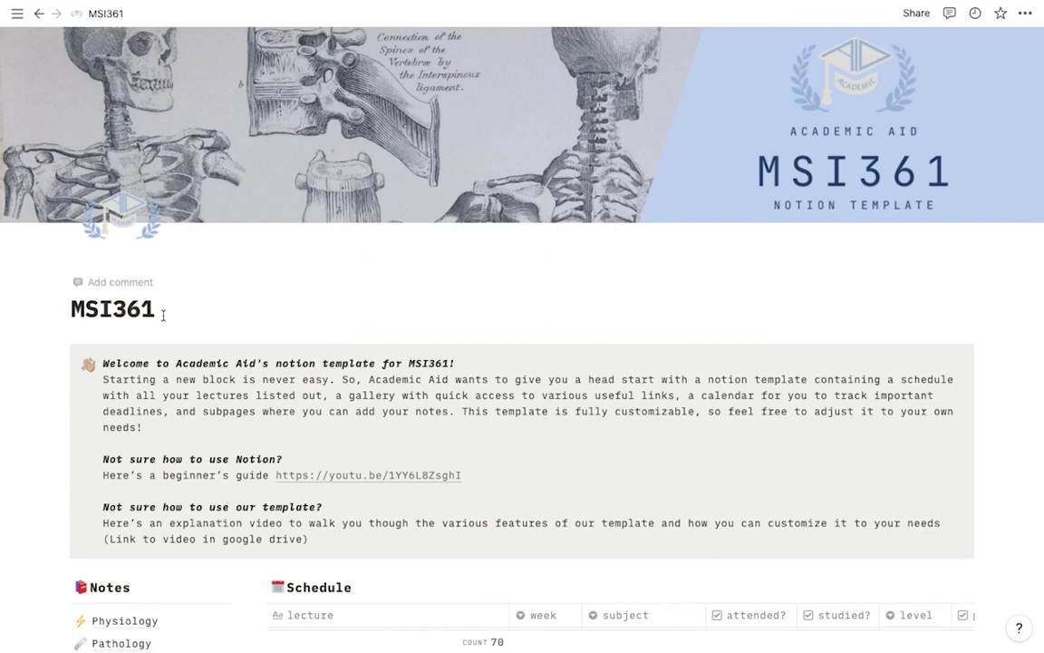
Add an empty inline table with /table to the Pharmacology notes, then view Pharmacology full-page.
{"action": "scroll", "coordinate": [163, 314], "scroll_direction": "down", "scroll_amount": 5}
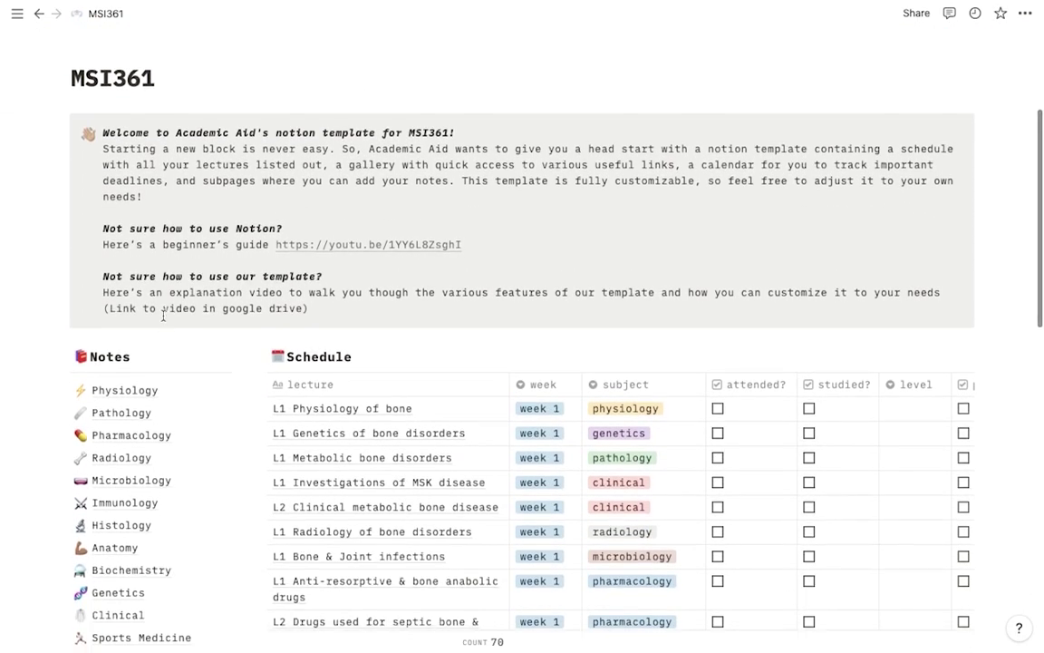
{"action": "left_click", "coordinate": [110, 407]}
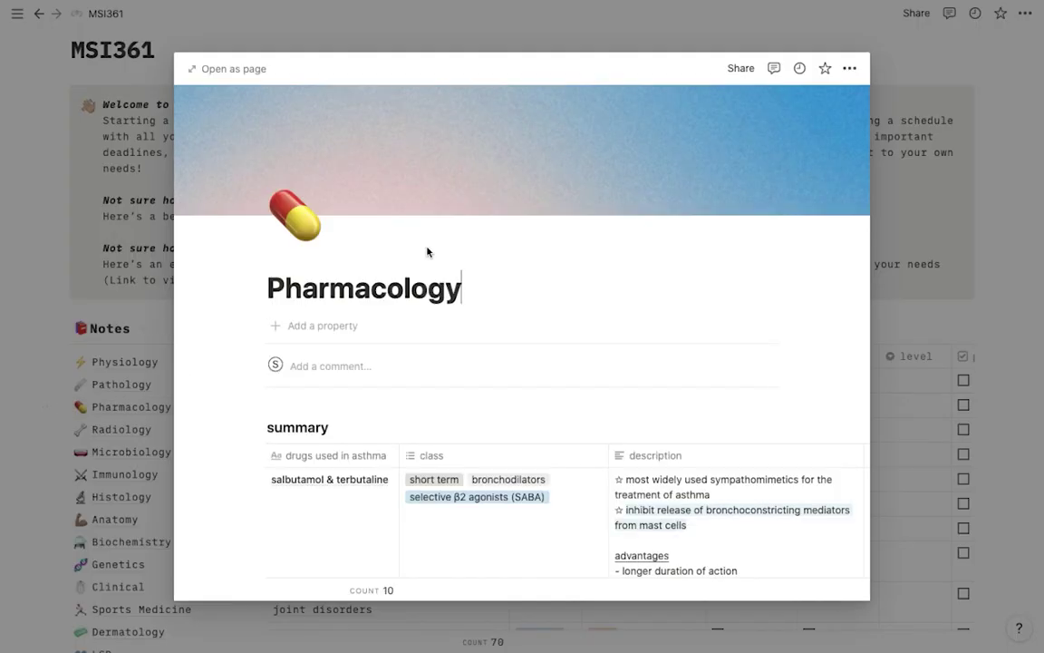
{"action": "key", "text": "Return"}
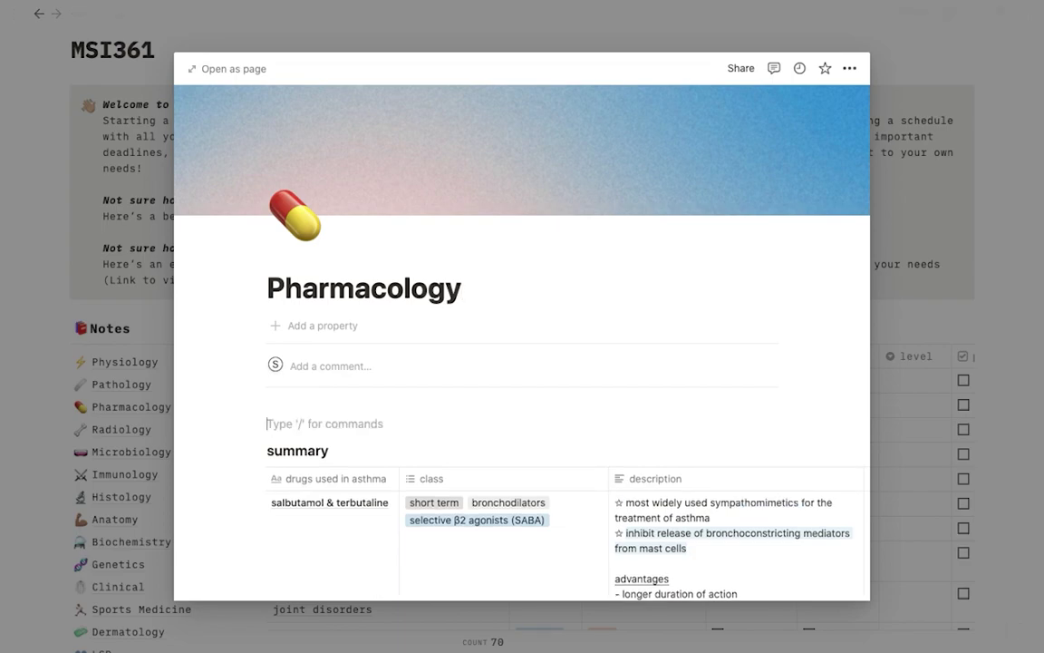
{"action": "type", "text": "/table"}
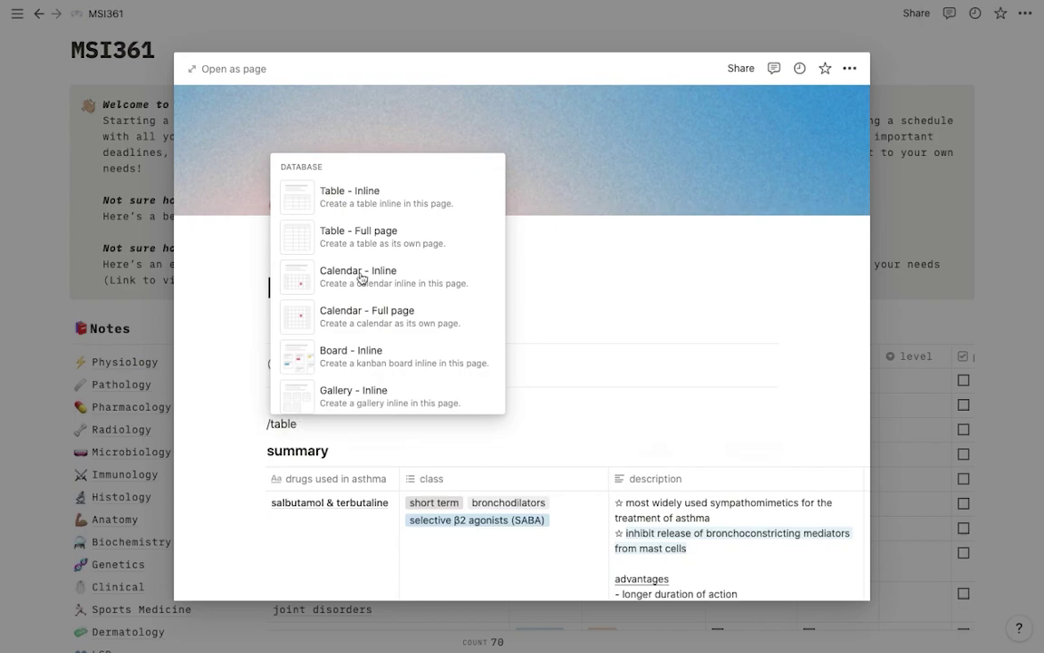
{"action": "key", "text": "Return"}
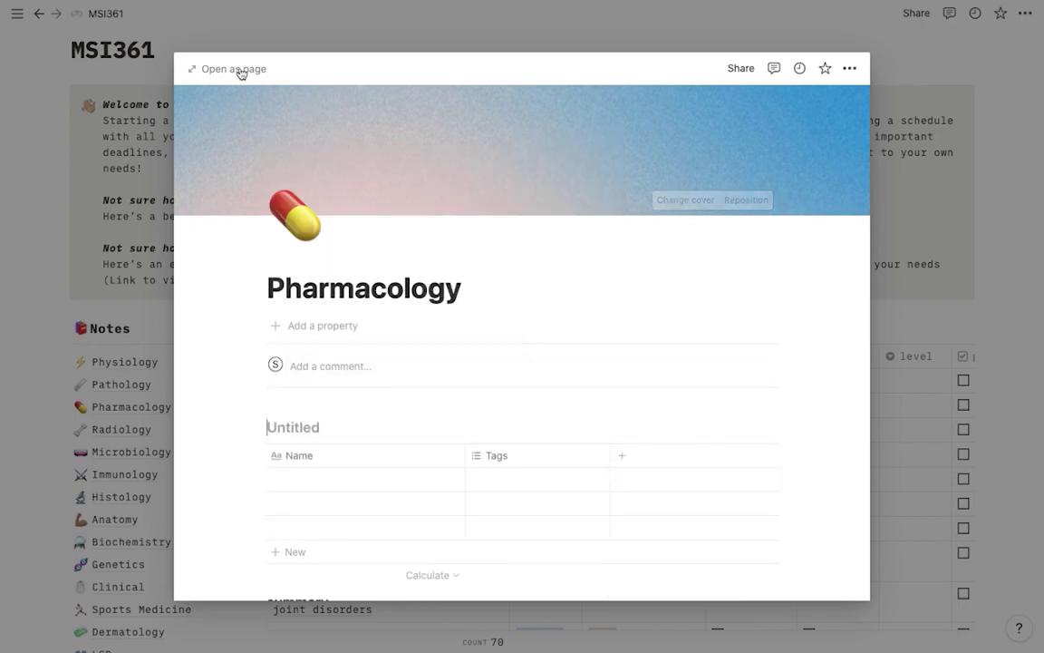
{"action": "left_click", "coordinate": [238, 69]}
View the images attached to the first drug and the LABA row, enlarging the LABA diagram.
{"action": "scroll", "coordinate": [296, 236], "scroll_direction": "down", "scroll_amount": 5}
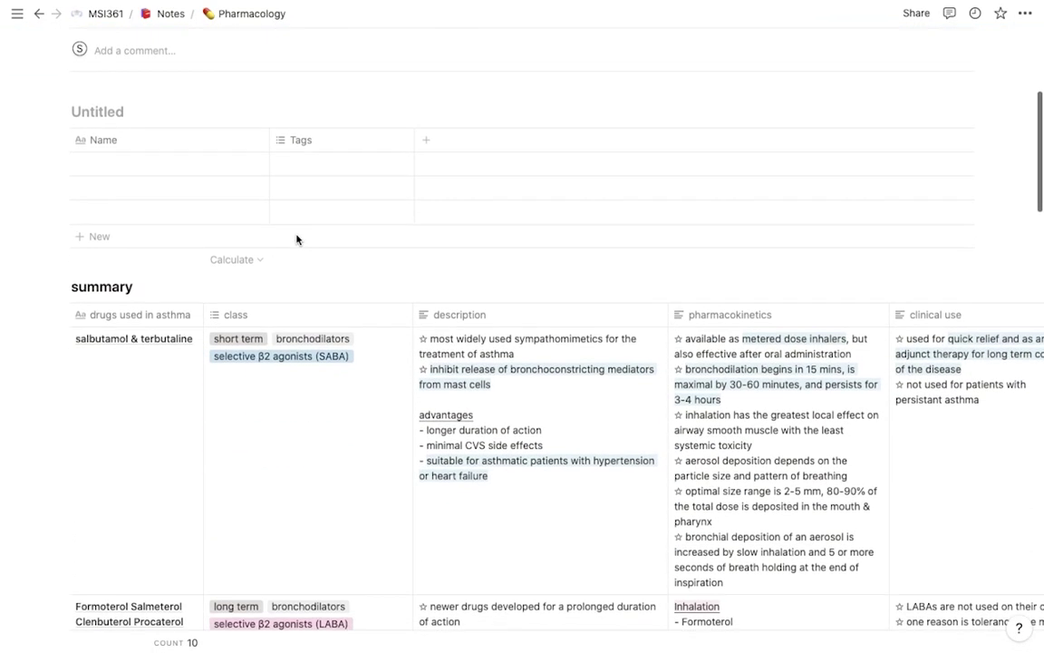
{"action": "scroll", "coordinate": [788, 201], "scroll_direction": "down", "scroll_amount": 4}
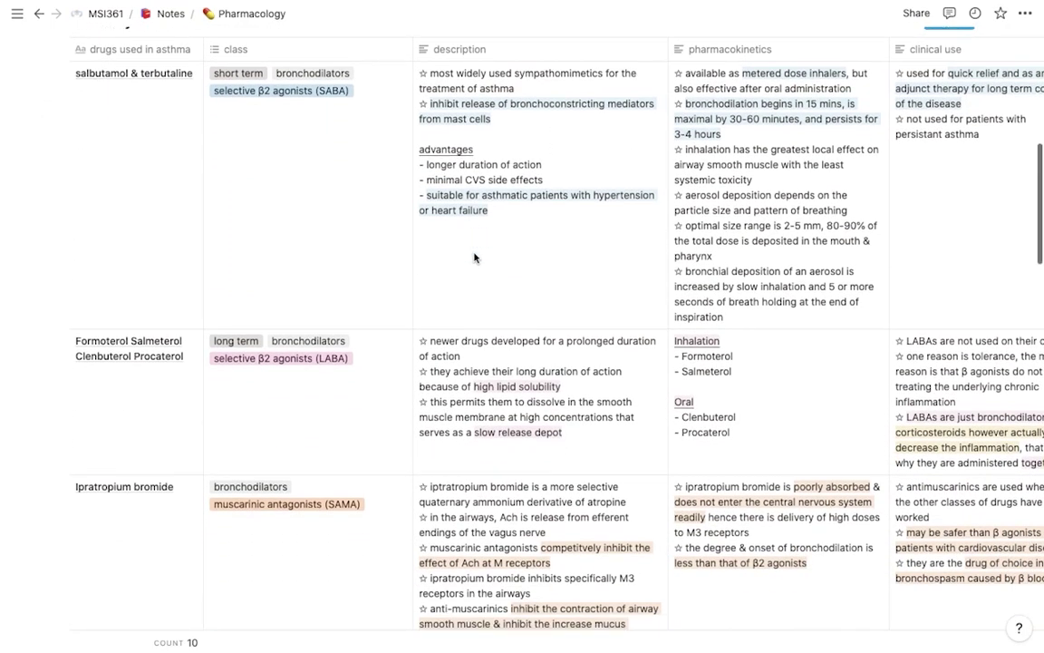
{"action": "scroll", "coordinate": [475, 257], "scroll_direction": "down", "scroll_amount": 2}
{"action": "scroll", "coordinate": [474, 257], "scroll_direction": "up", "scroll_amount": 3}
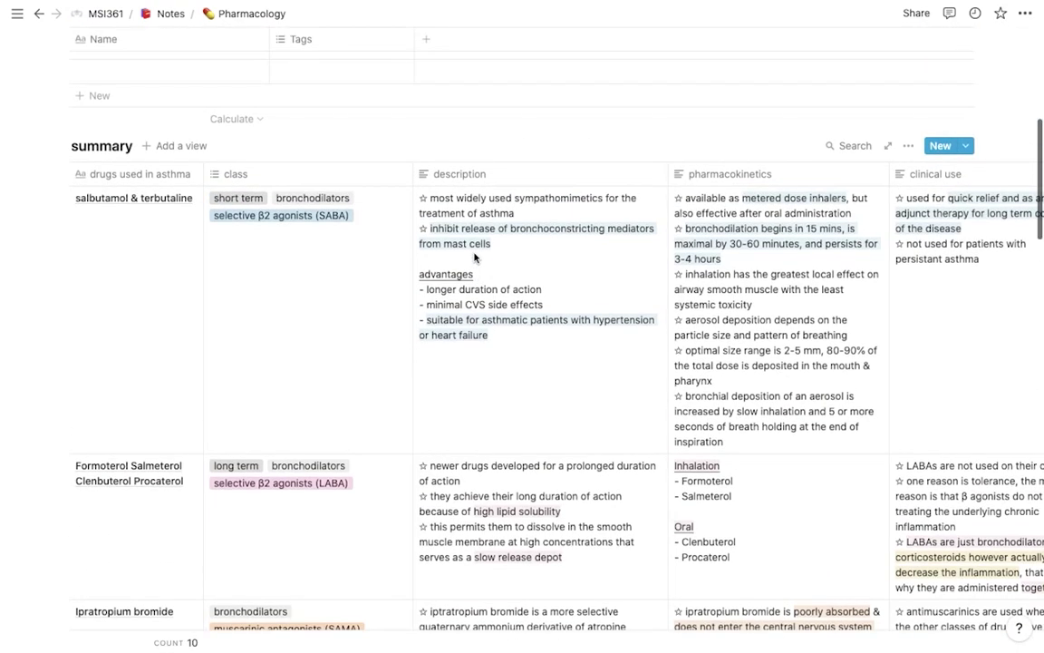
{"action": "scroll", "coordinate": [308, 226], "scroll_direction": "right", "scroll_amount": 3}
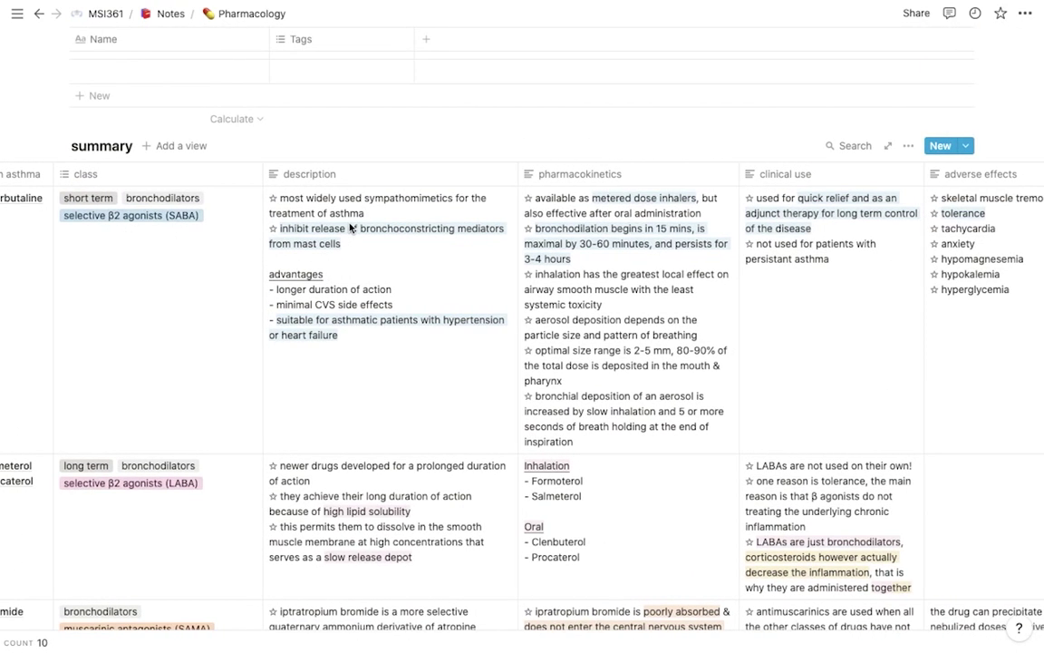
{"action": "scroll", "coordinate": [404, 258], "scroll_direction": "right", "scroll_amount": 3}
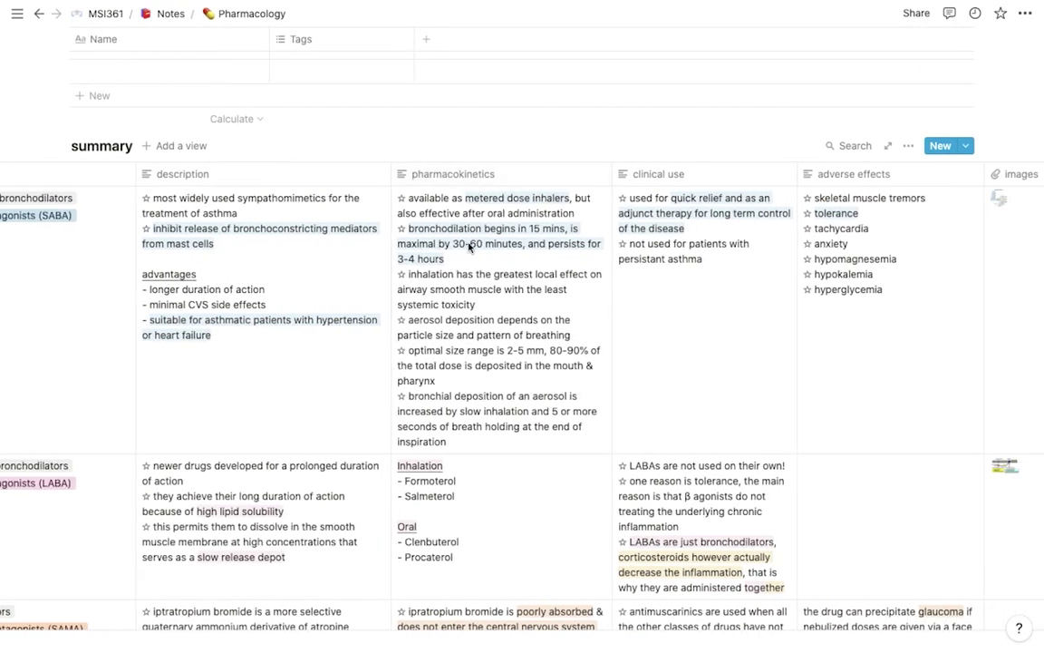
{"action": "scroll", "coordinate": [469, 244], "scroll_direction": "right", "scroll_amount": 2}
{"action": "scroll", "coordinate": [806, 254], "scroll_direction": "right", "scroll_amount": 1}
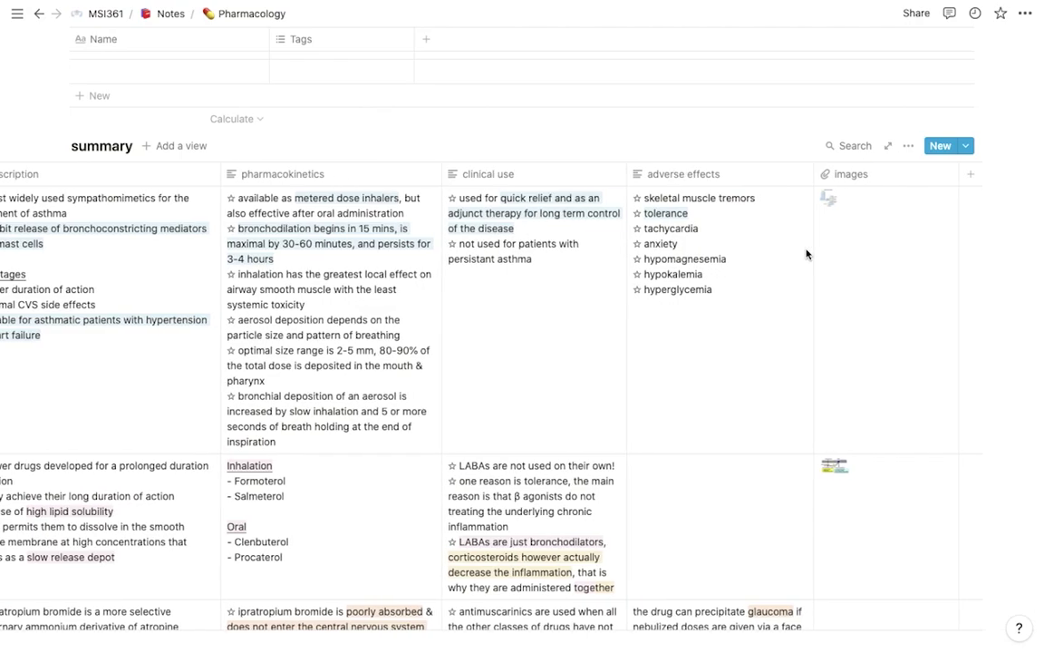
{"action": "left_click", "coordinate": [807, 253]}
{"action": "scroll", "coordinate": [733, 276], "scroll_direction": "down", "scroll_amount": 3}
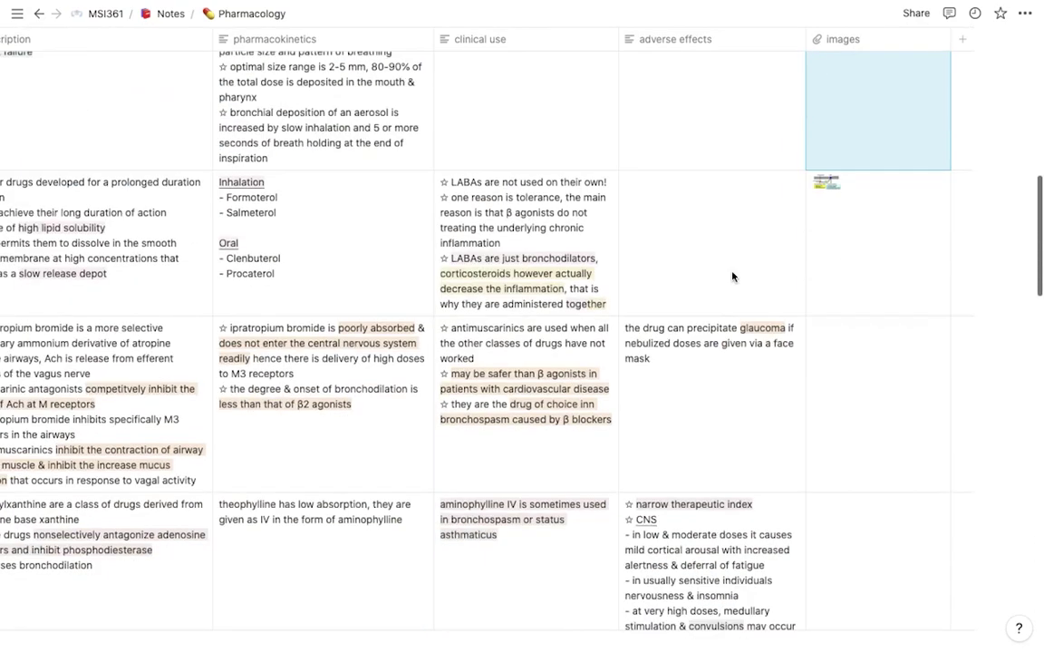
{"action": "left_click", "coordinate": [827, 181]}
{"action": "left_click", "coordinate": [889, 216]}
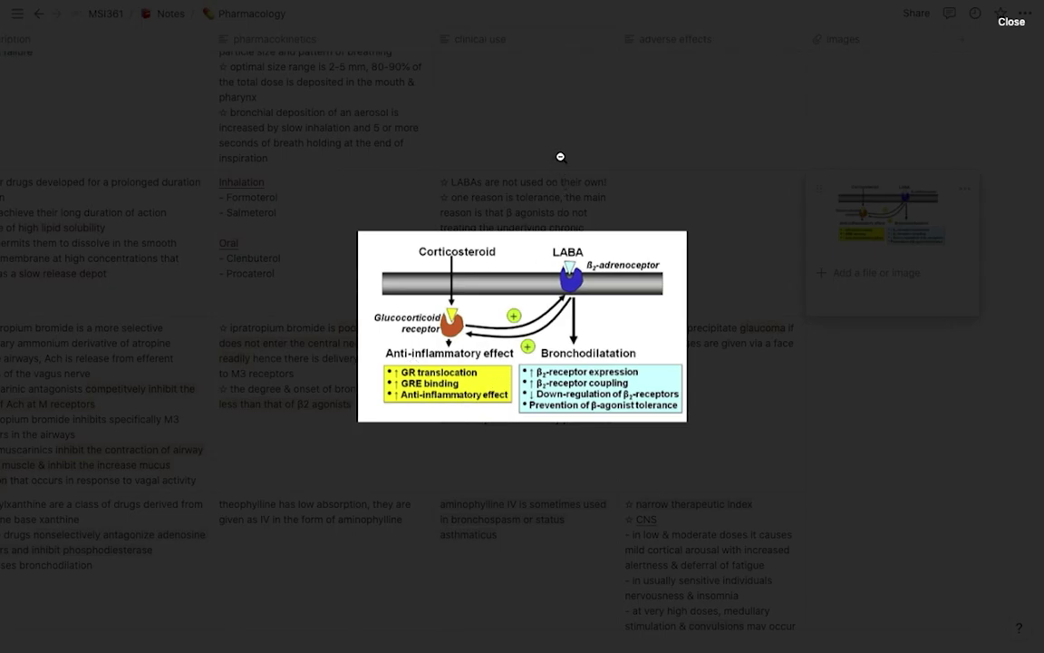
{"action": "key", "text": "Escape"}
{"action": "key", "text": "Escape"}
Bring up the ••• options menu of the asthma drug summary database.
{"action": "scroll", "coordinate": [431, 213], "scroll_direction": "left", "scroll_amount": 5}
{"action": "scroll", "coordinate": [431, 212], "scroll_direction": "down", "scroll_amount": 8}
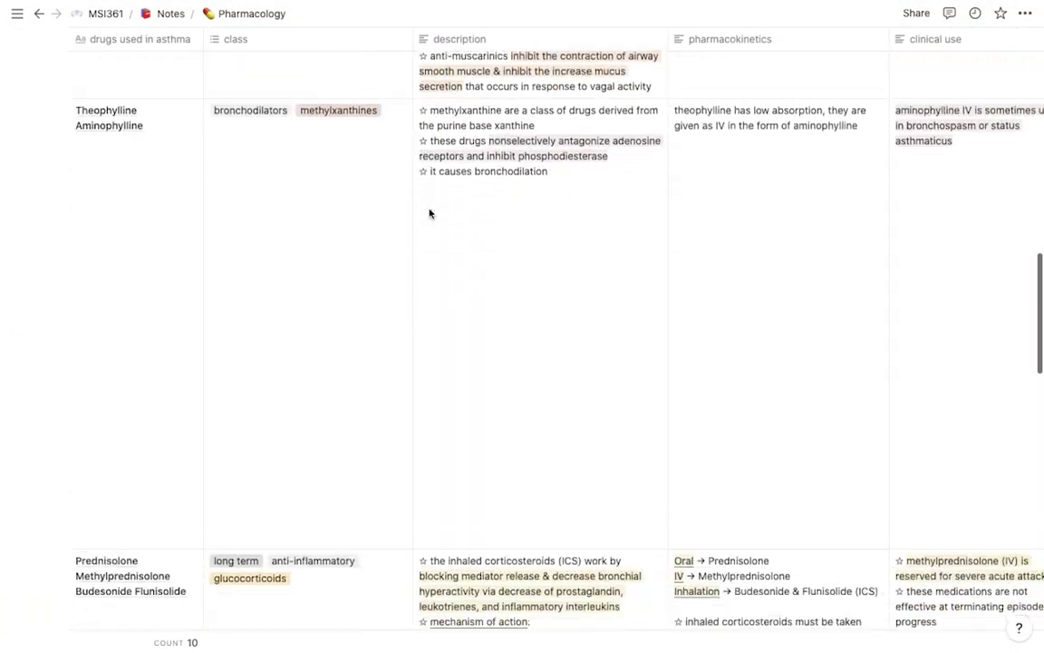
{"action": "scroll", "coordinate": [431, 213], "scroll_direction": "up", "scroll_amount": 12}
{"action": "scroll", "coordinate": [431, 214], "scroll_direction": "up", "scroll_amount": 2}
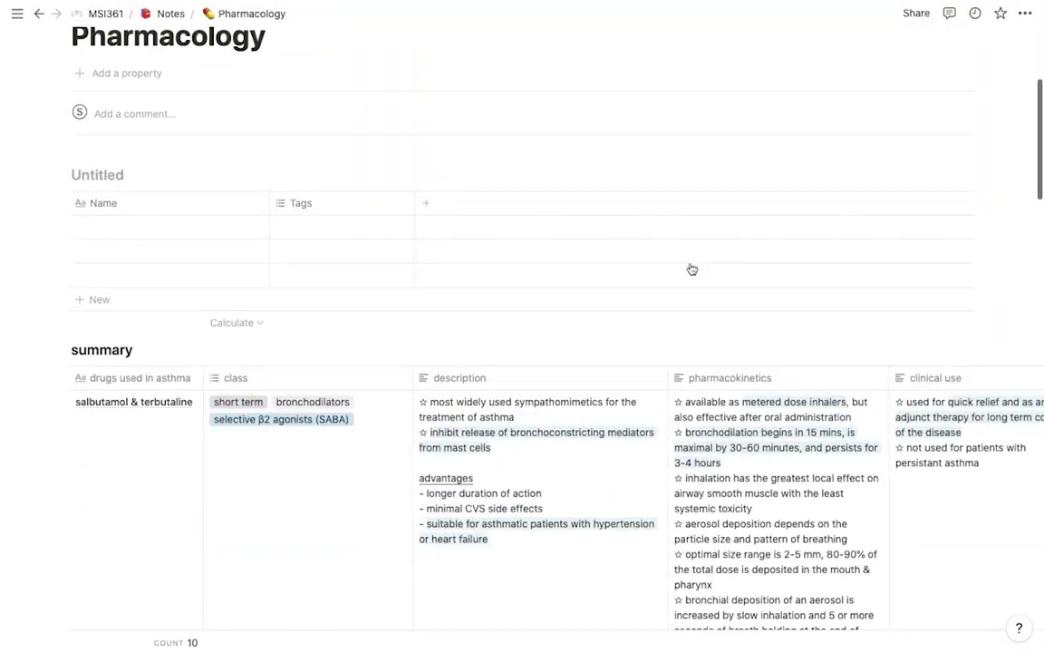
{"action": "left_click", "coordinate": [908, 349]}
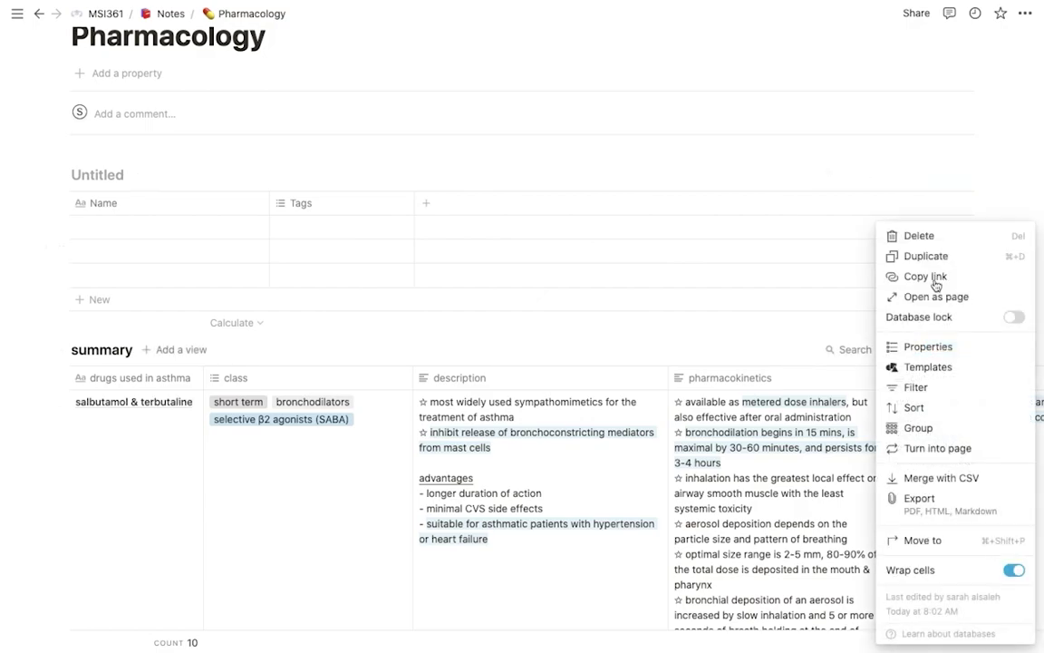
Filter the summary table to show only rows whose class is glucocorticoids.
{"action": "left_click", "coordinate": [917, 388]}
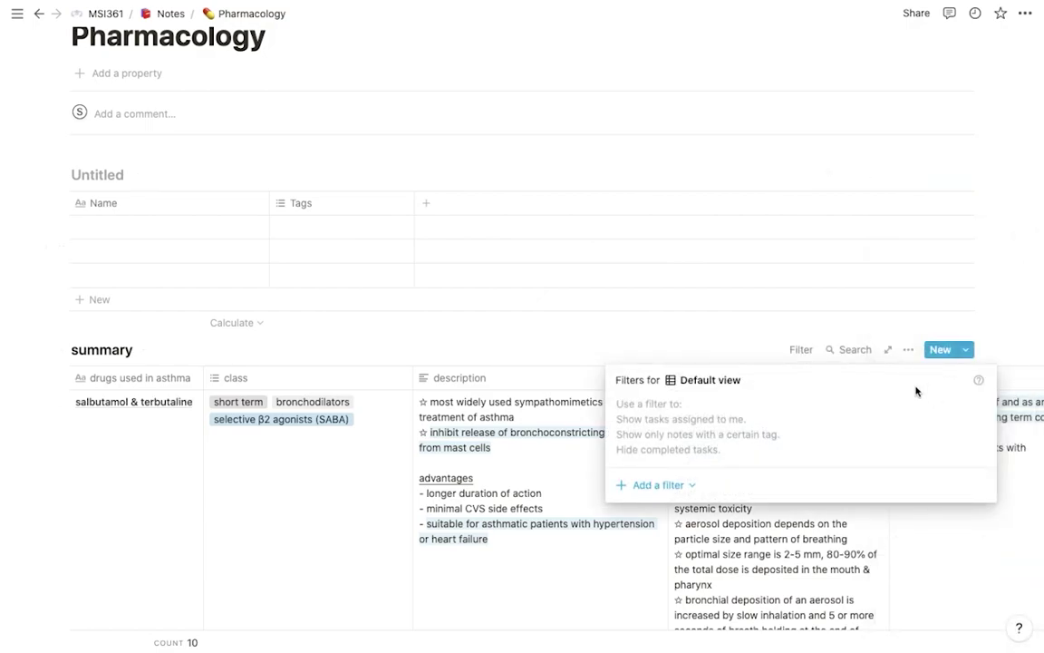
{"action": "left_click", "coordinate": [649, 487]}
{"action": "left_click", "coordinate": [656, 512]}
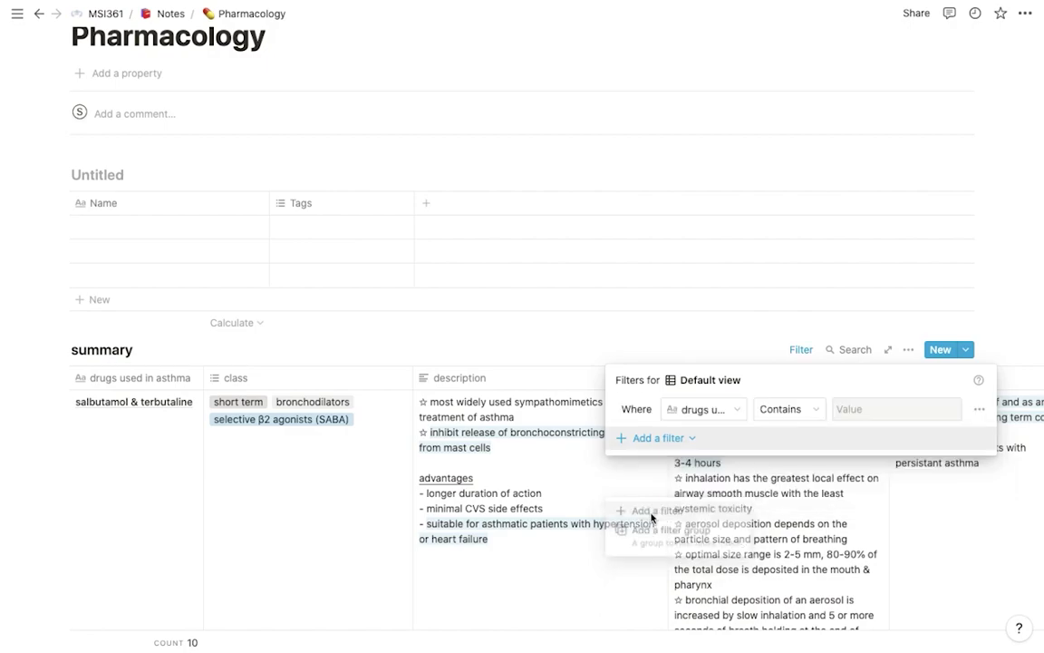
{"action": "left_click", "coordinate": [725, 414]}
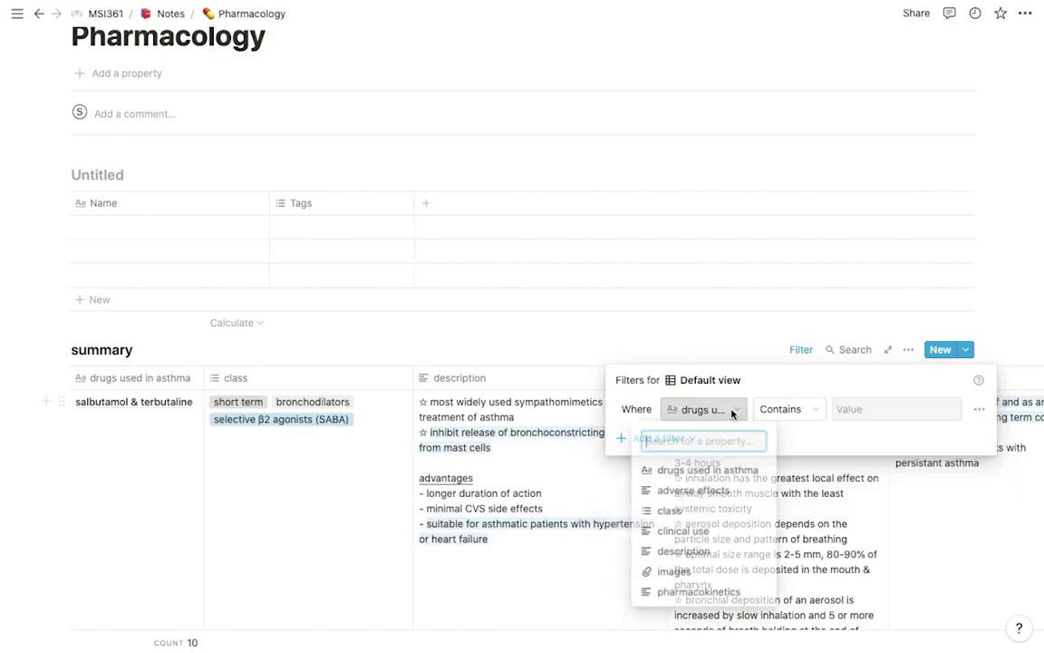
{"action": "left_click", "coordinate": [683, 511]}
{"action": "left_click", "coordinate": [874, 409]}
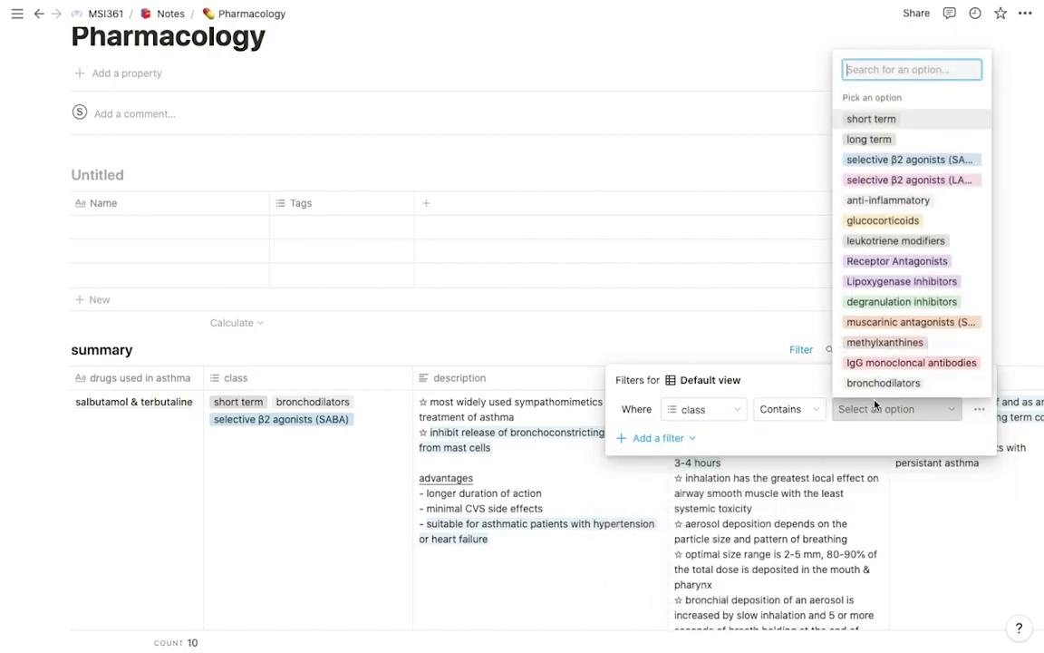
{"action": "left_click", "coordinate": [883, 220]}
{"action": "scroll", "coordinate": [482, 455], "scroll_direction": "down", "scroll_amount": 10}
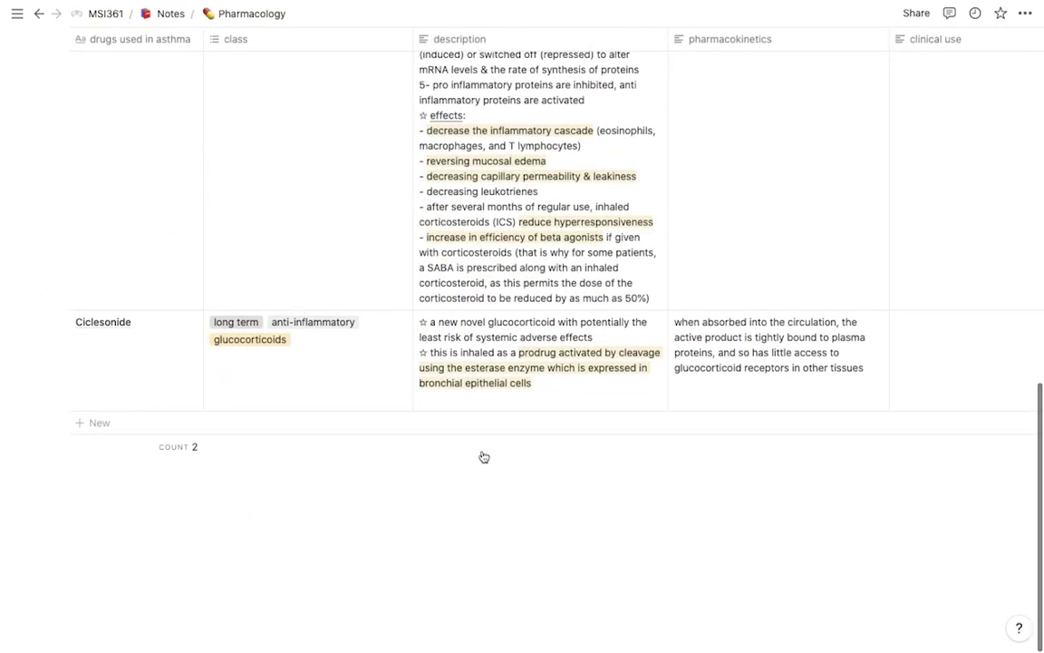
{"action": "scroll", "coordinate": [482, 455], "scroll_direction": "up", "scroll_amount": 5}
Remove the glucocorticoids filter so all 10 drugs show again.
{"action": "left_click", "coordinate": [811, 276]}
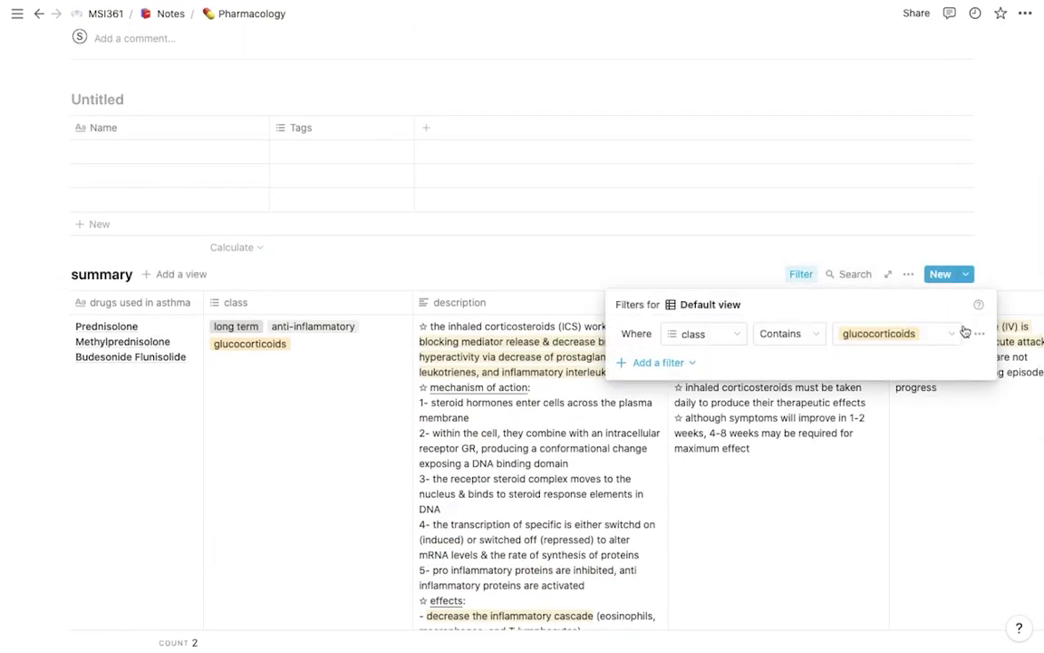
{"action": "left_click", "coordinate": [981, 333]}
{"action": "left_click", "coordinate": [964, 359]}
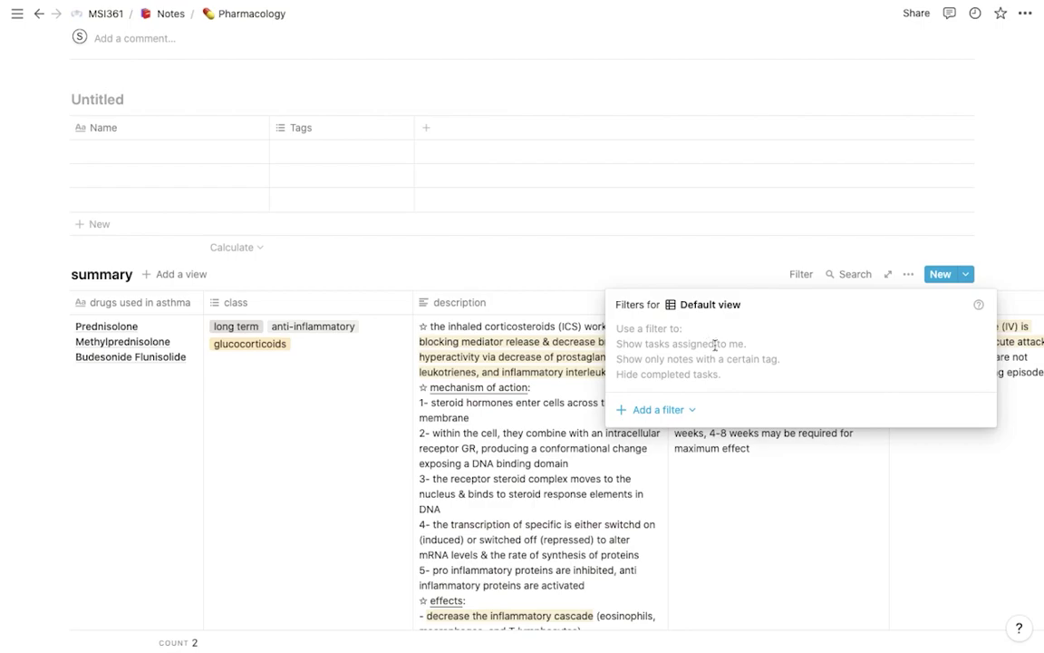
{"action": "left_click", "coordinate": [478, 373]}
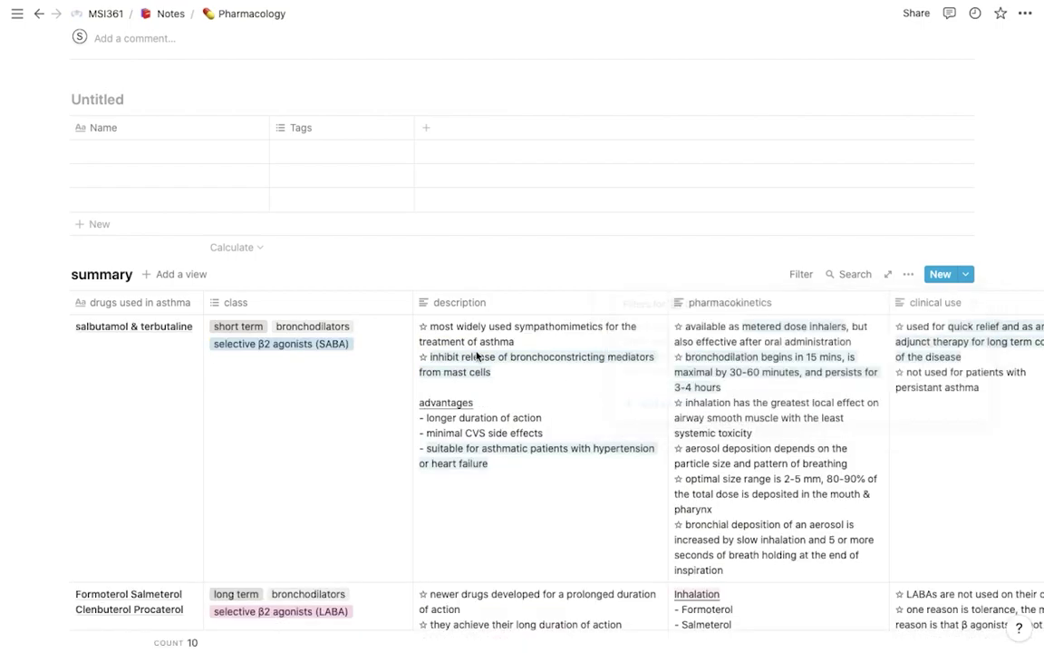
{"action": "scroll", "coordinate": [473, 308], "scroll_direction": "up", "scroll_amount": 5}
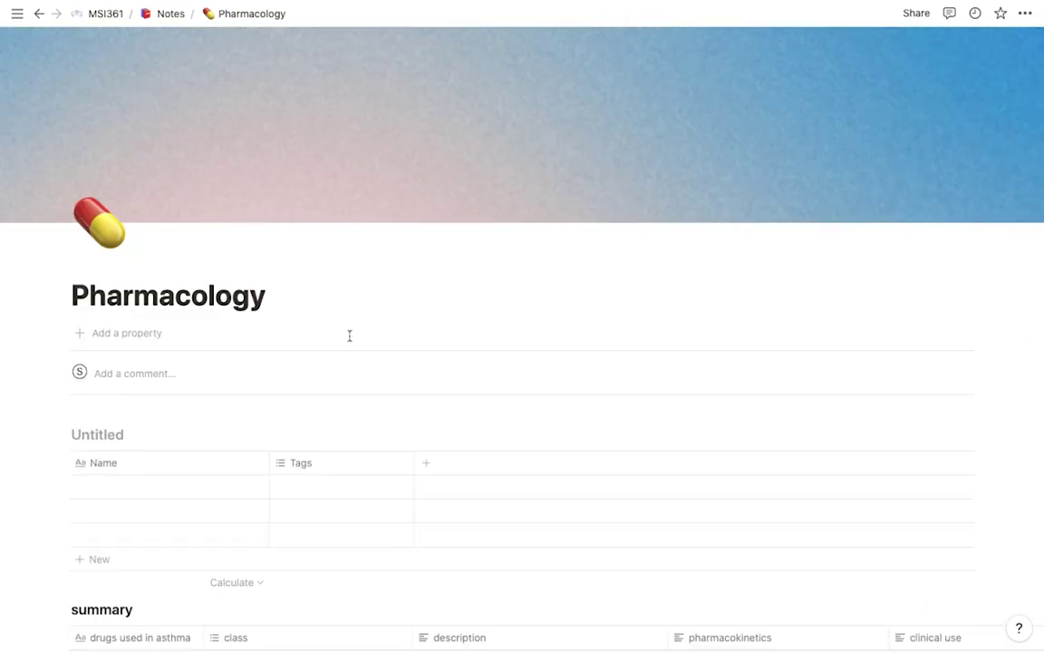
Return to the MSI361 template page via its breadcrumb.
{"action": "left_click", "coordinate": [108, 13]}
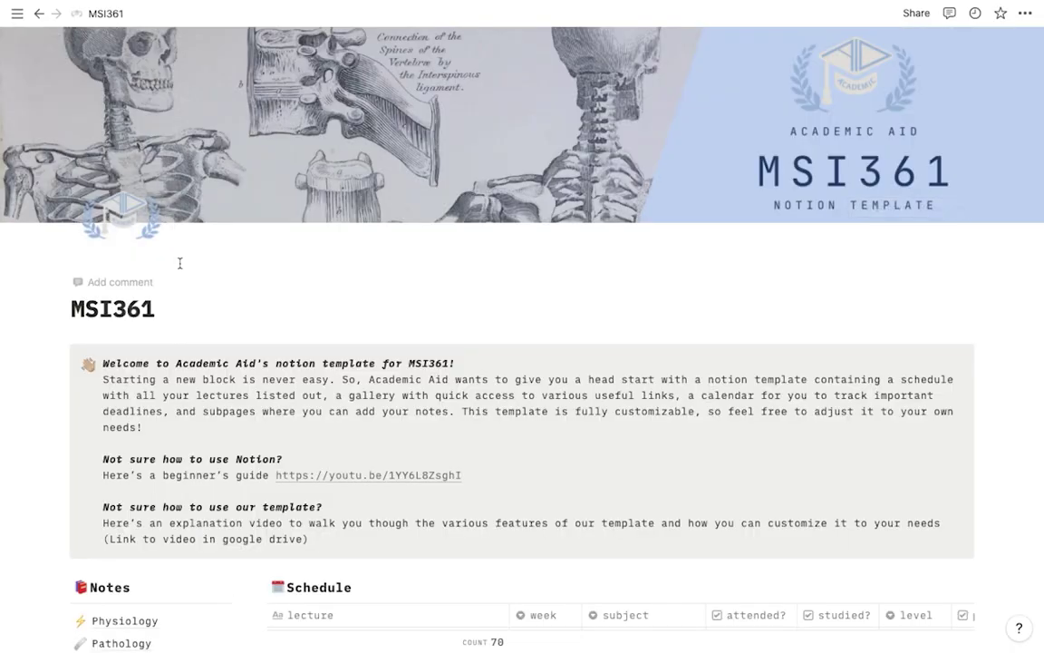